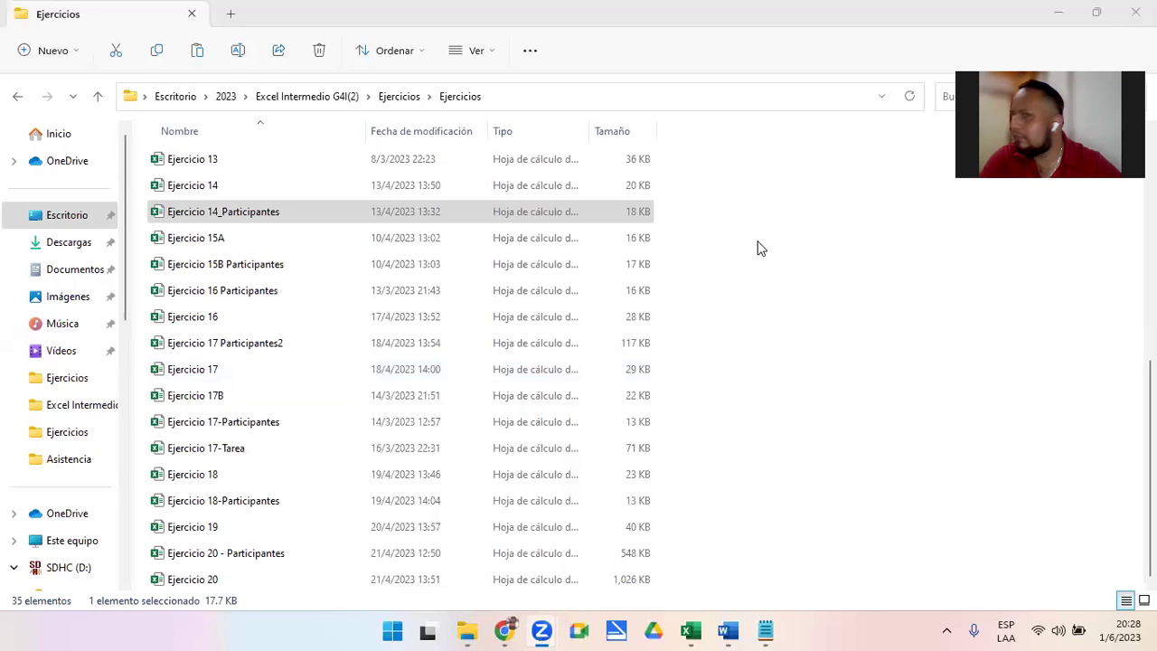
Move File Explorer aside and bring the Ejercicio 14 workbook in Excel to the front
left_click(1056, 13)
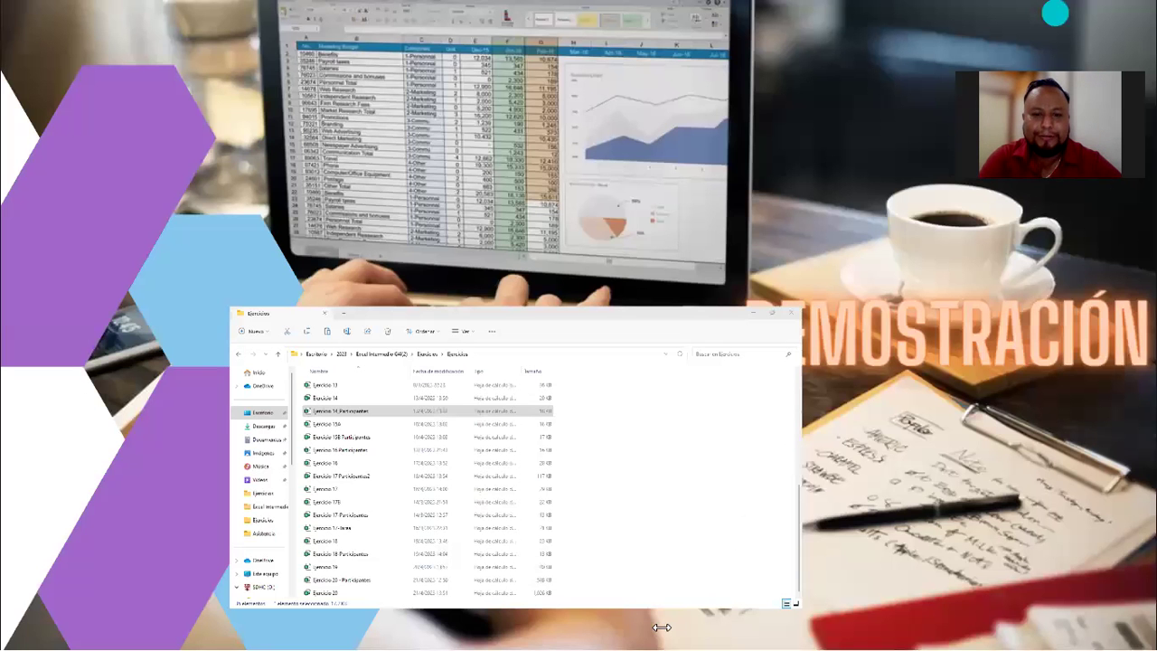
key("alt+Tab")
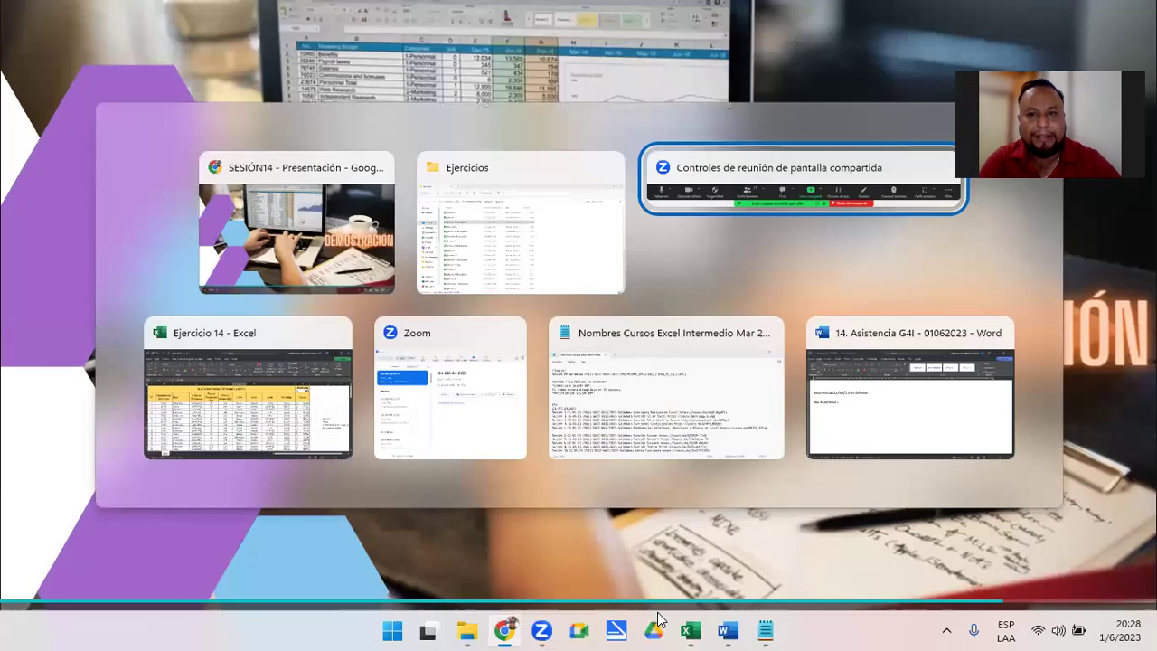
key("alt+Tab")
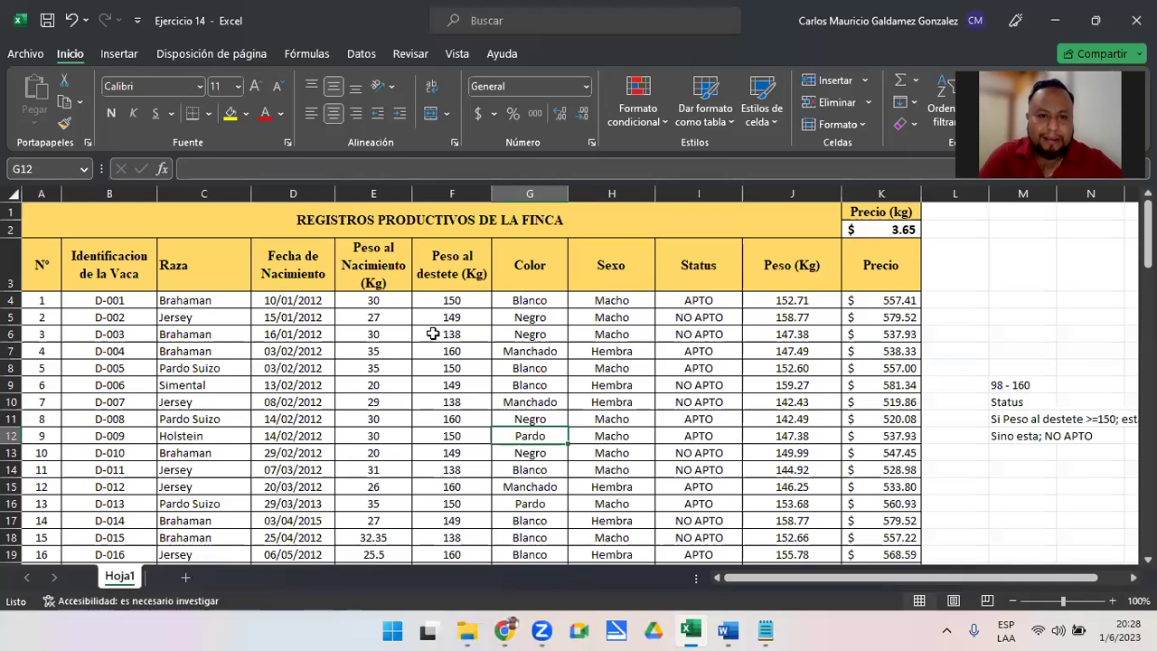
left_click(528, 322)
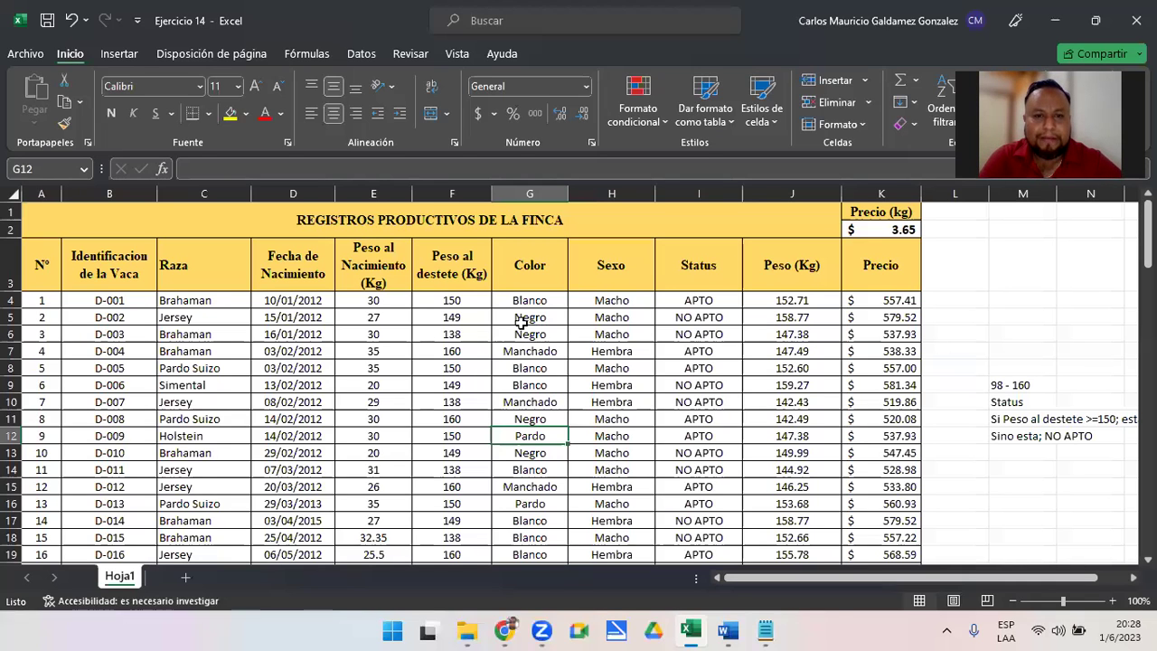
left_click(577, 371)
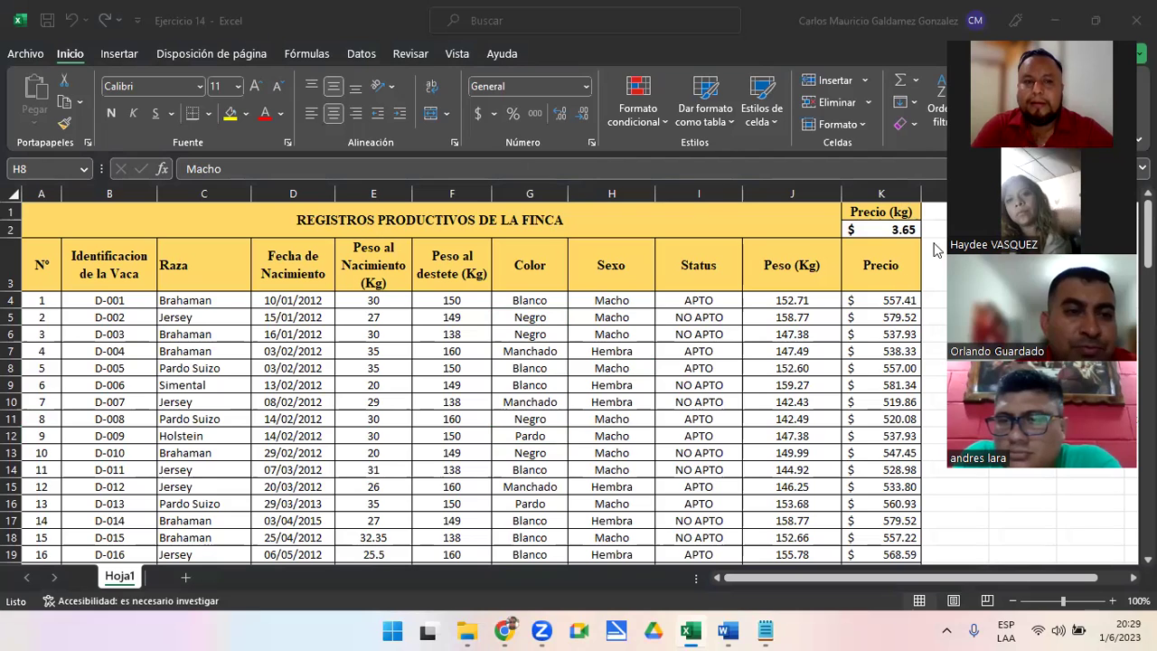
Show the Información page in Archivo with the Proteger libro options expanded
left_click(25, 54)
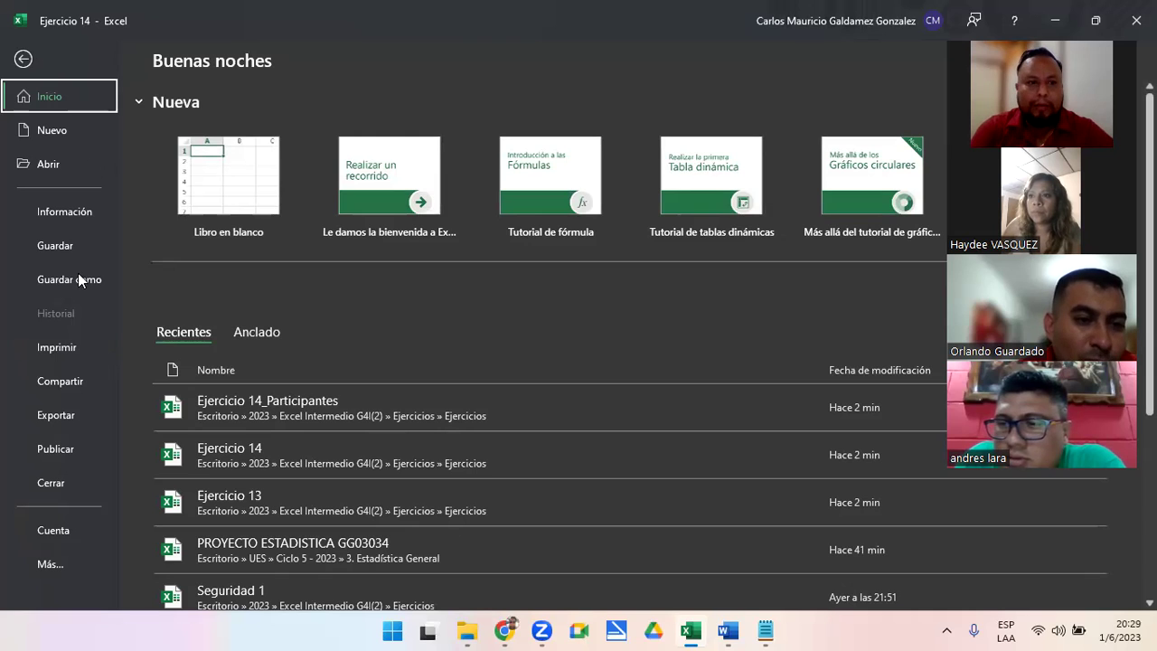
left_click(56, 213)
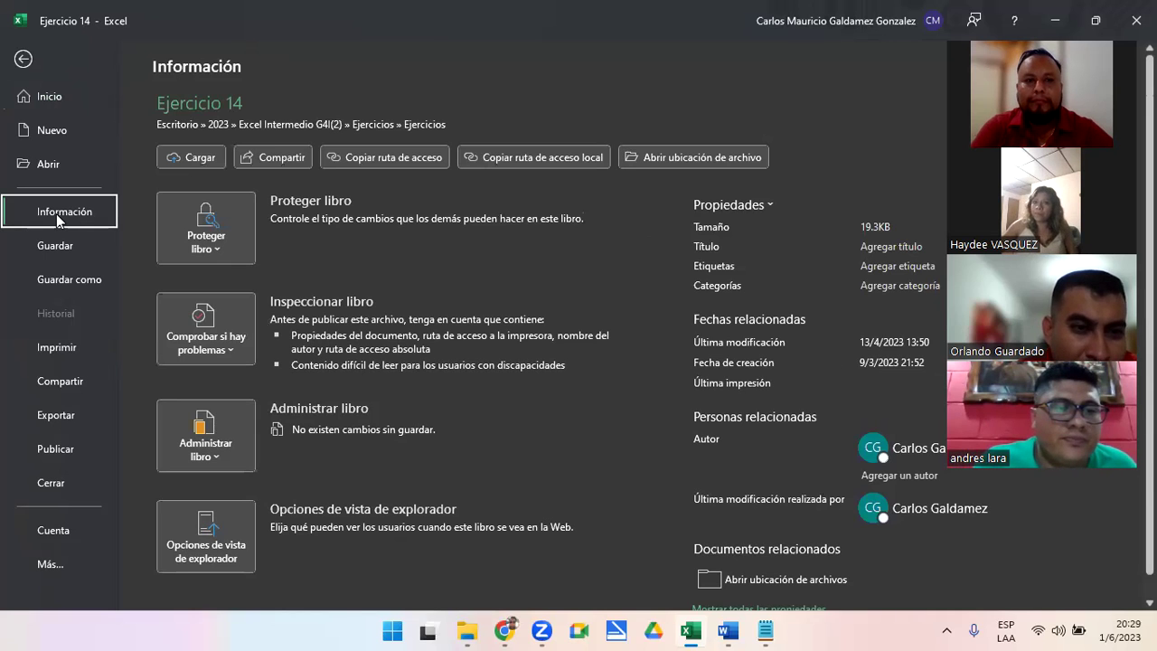
left_click(214, 254)
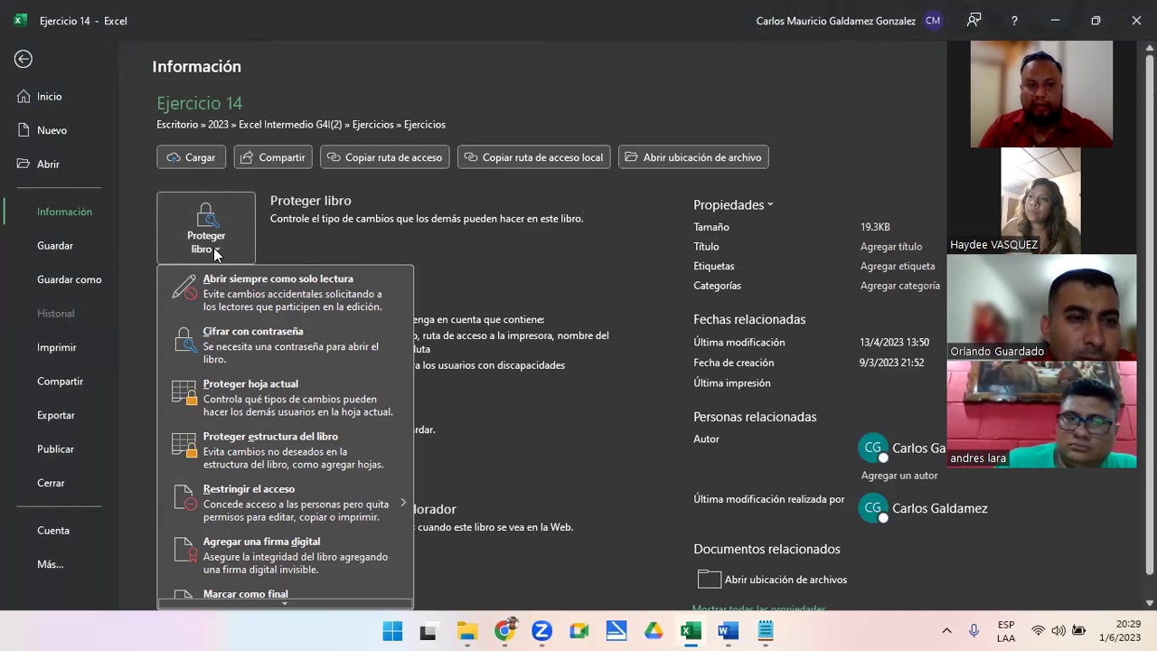
Encrypt Ejercicio 14 with an opening password via Cifrar con contraseña, entering it twice
left_click(246, 341)
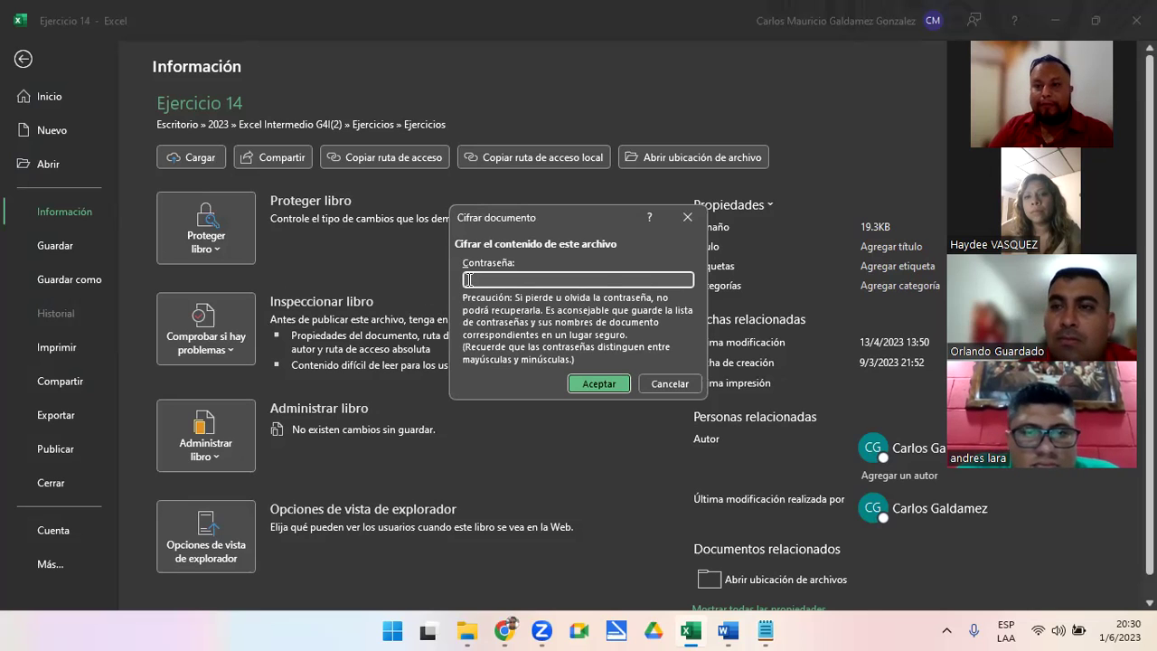
type("123456")
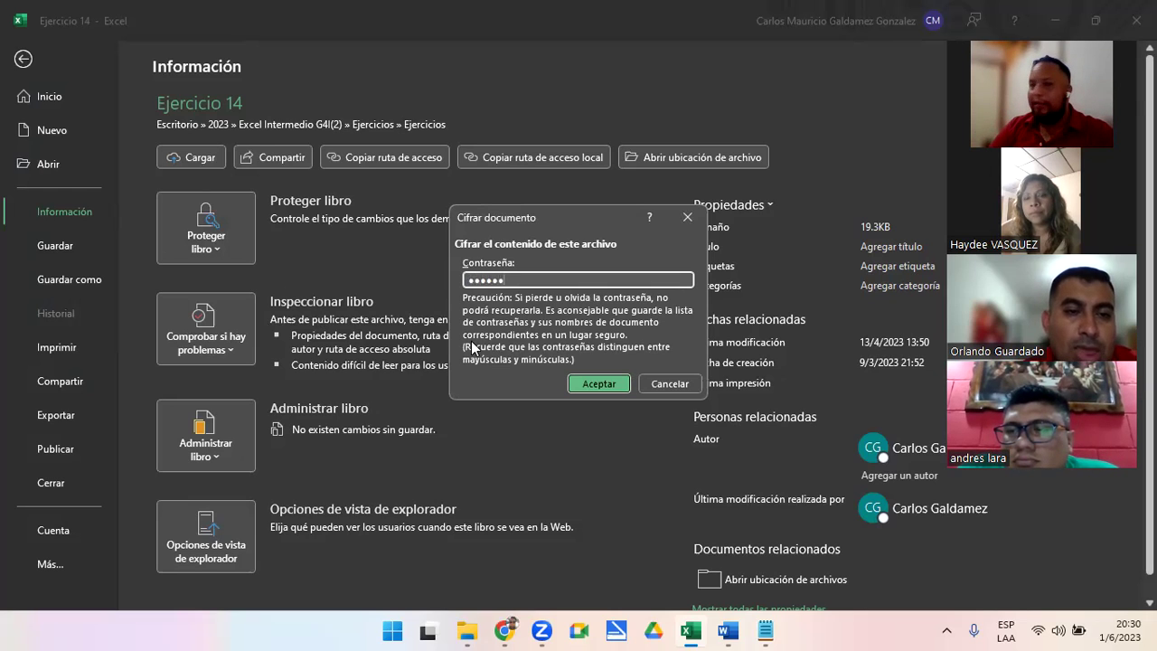
left_click(583, 387)
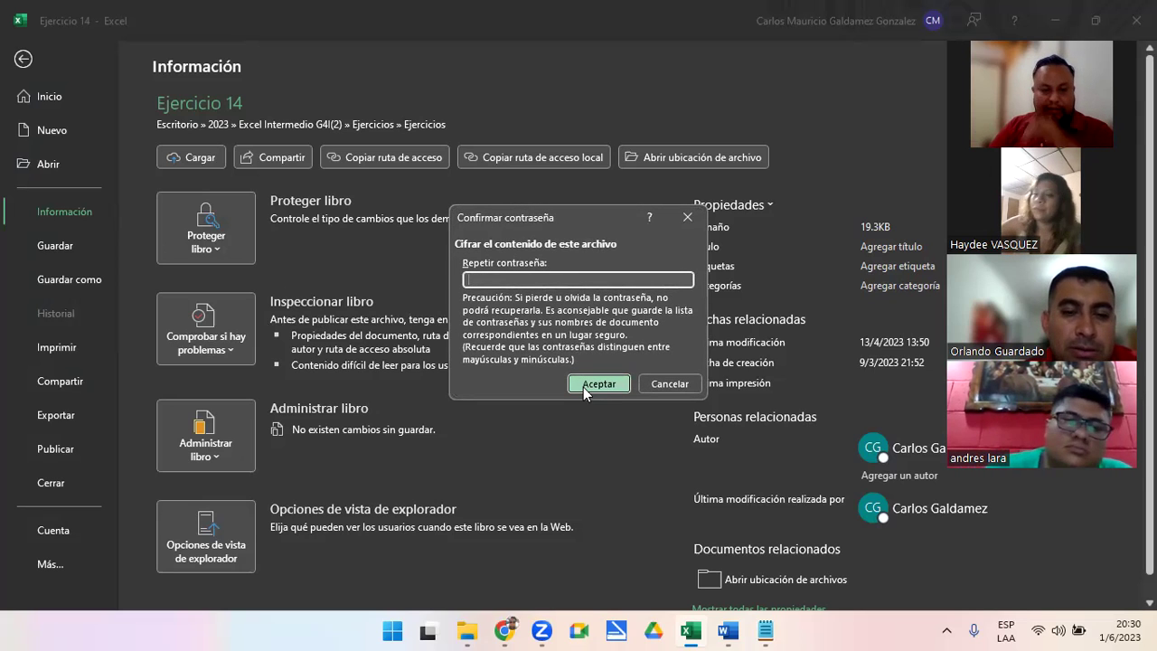
type("12345")
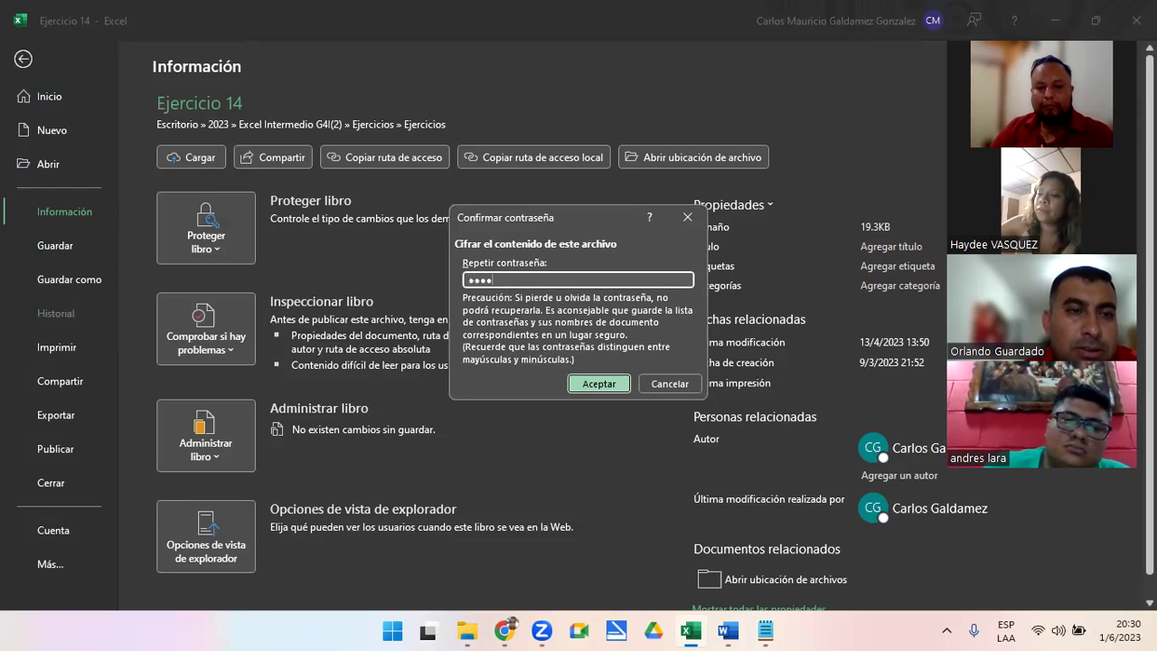
type("6")
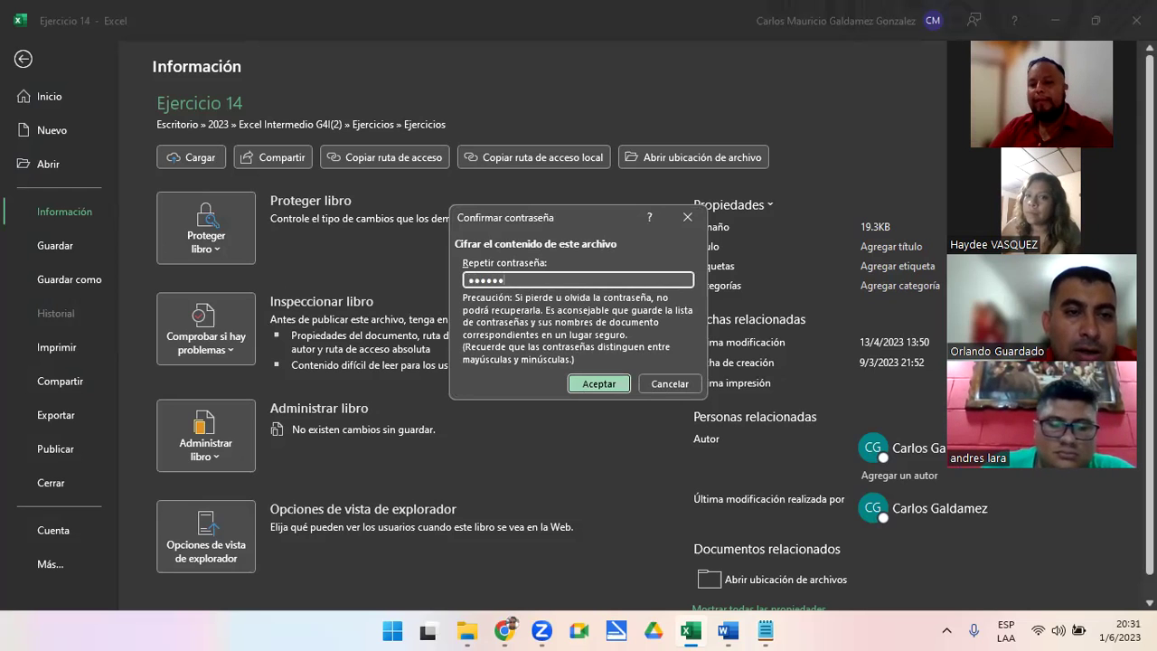
left_click(583, 386)
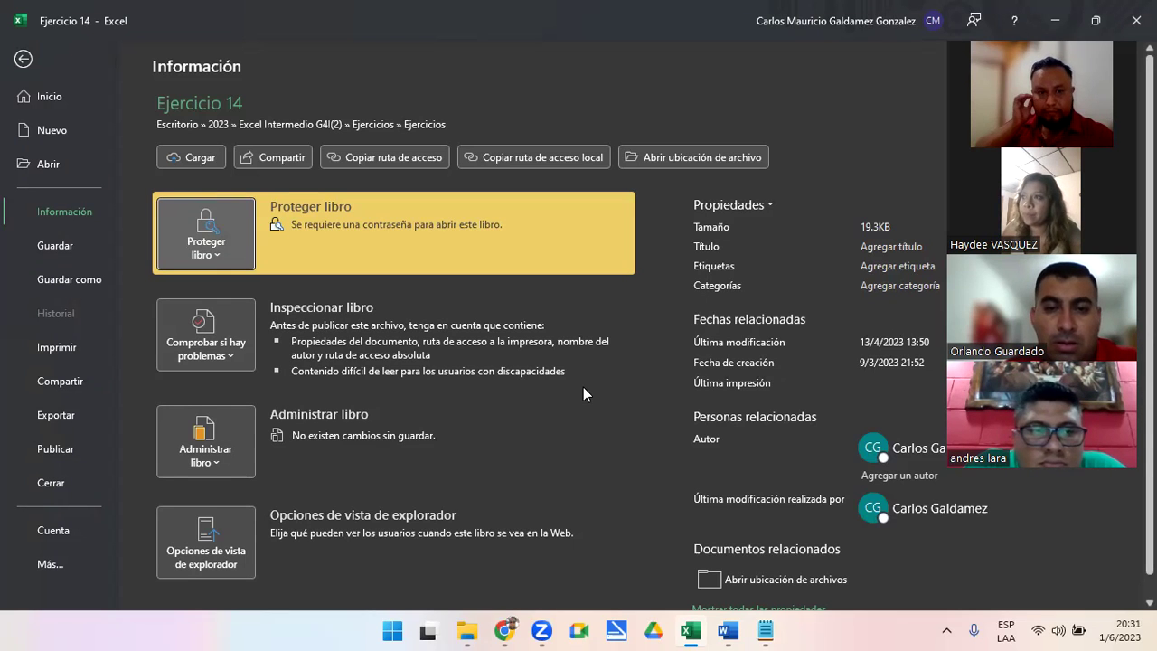
Save the password-encrypted Ejercicio 14 and switch away from Excel to the Ejercicios folder
key("XF86AudioRaiseVolume")
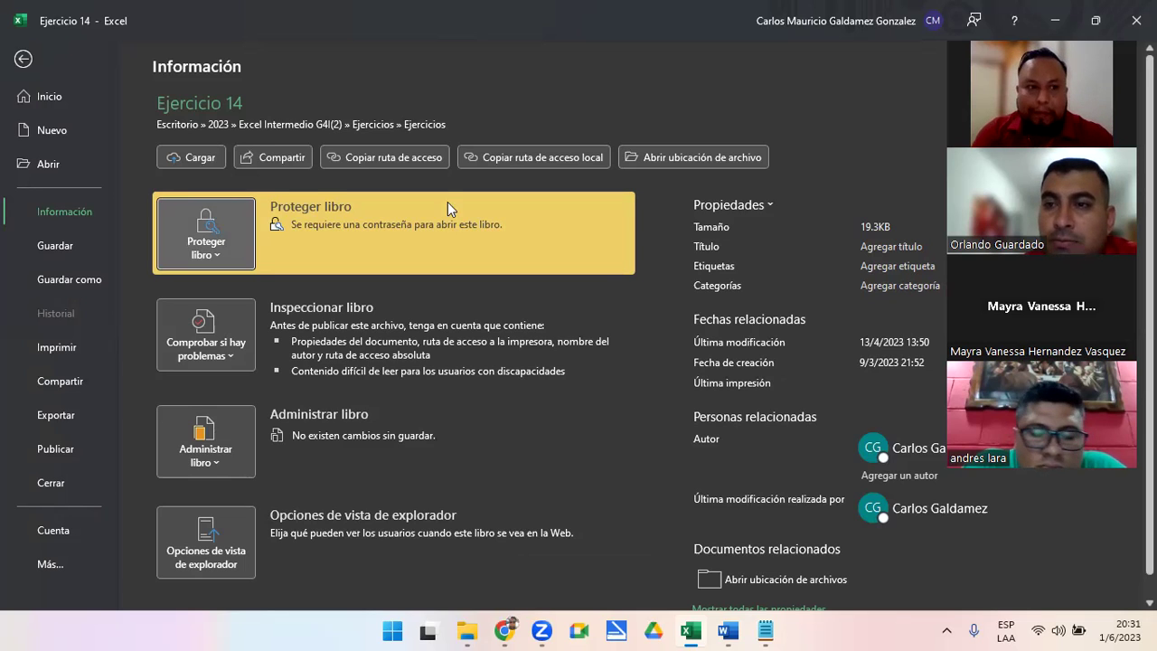
left_click(58, 248)
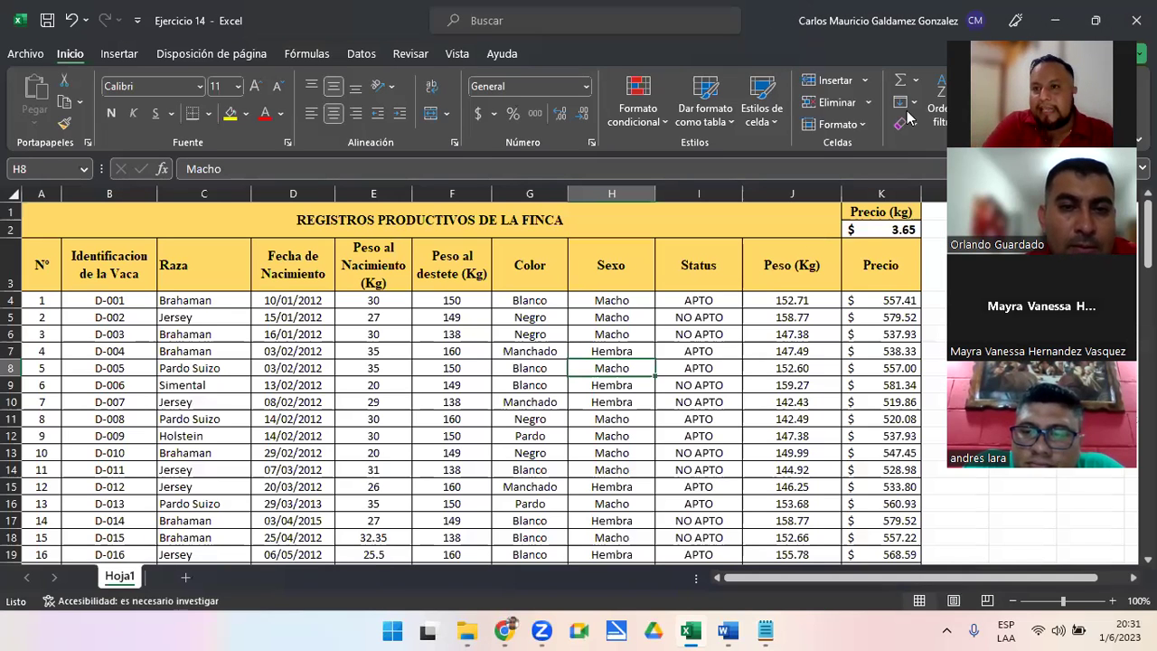
key("alt+Tab")
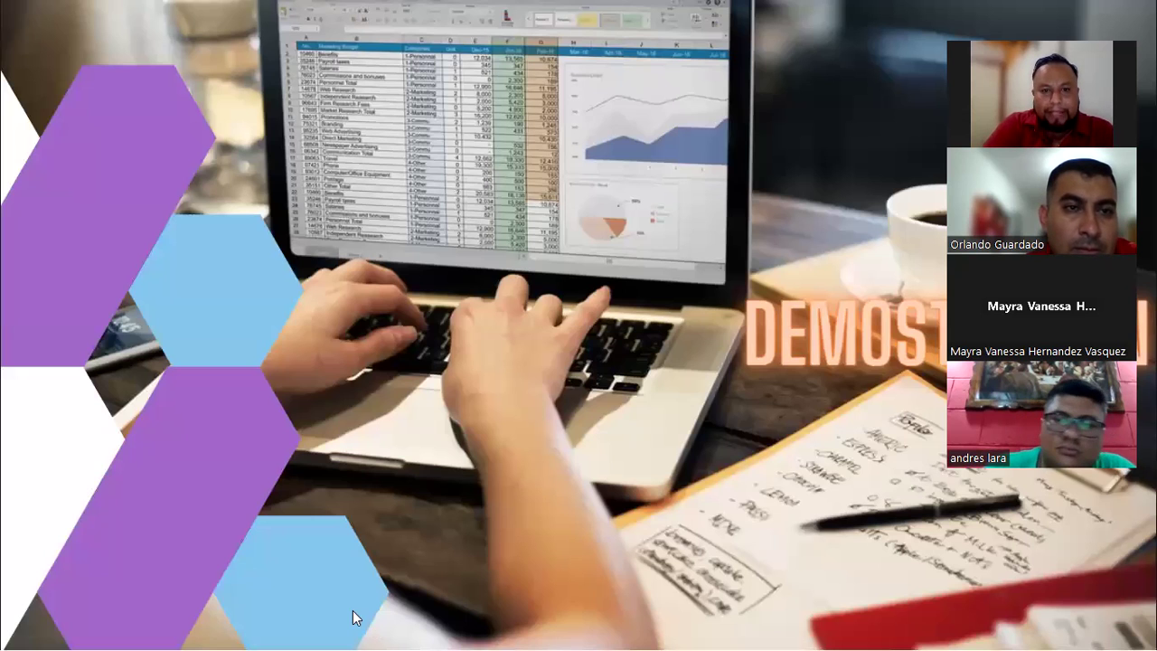
key("alt+Tab")
key("alt+Tab")
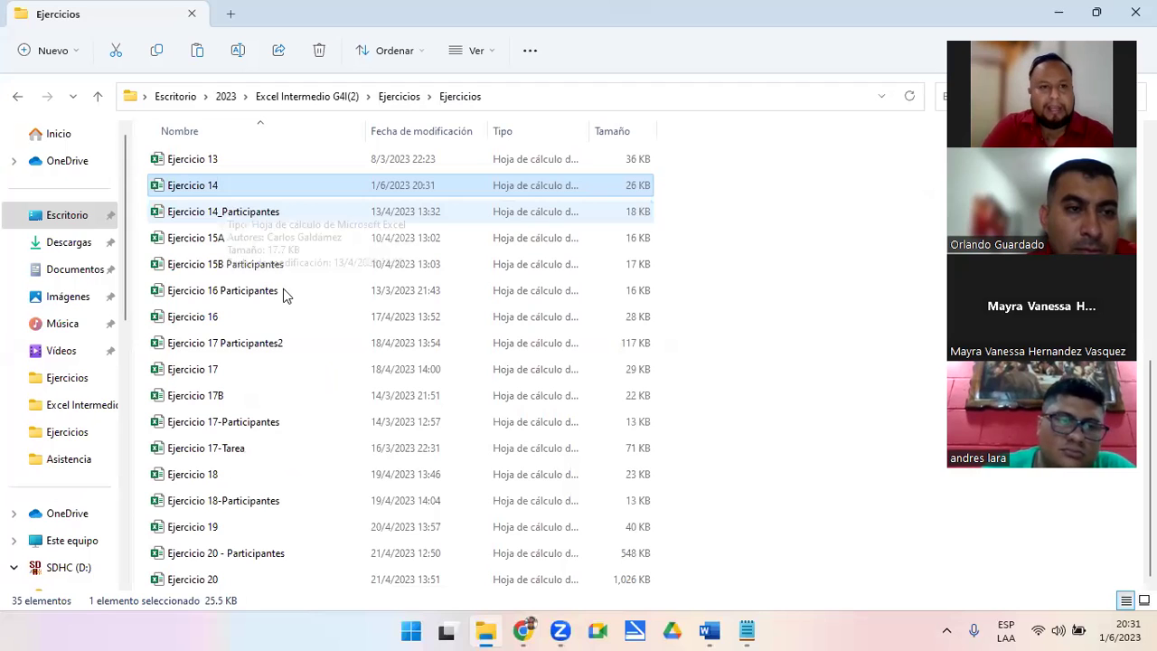
Reopen Ejercicio 14 from the Ejercicios folder and bring up Excel's password prompt
double_click(215, 185)
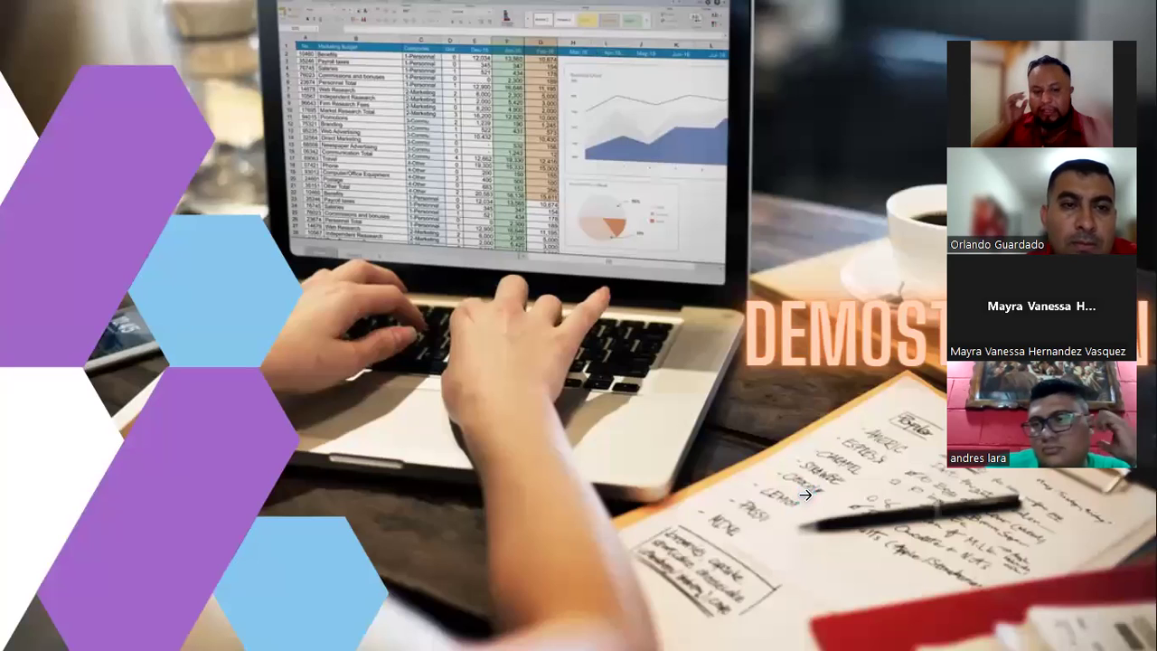
key("alt+Tab")
key("Tab")
key("Tab")
key("Tab")
key("Tab")
key("Tab")
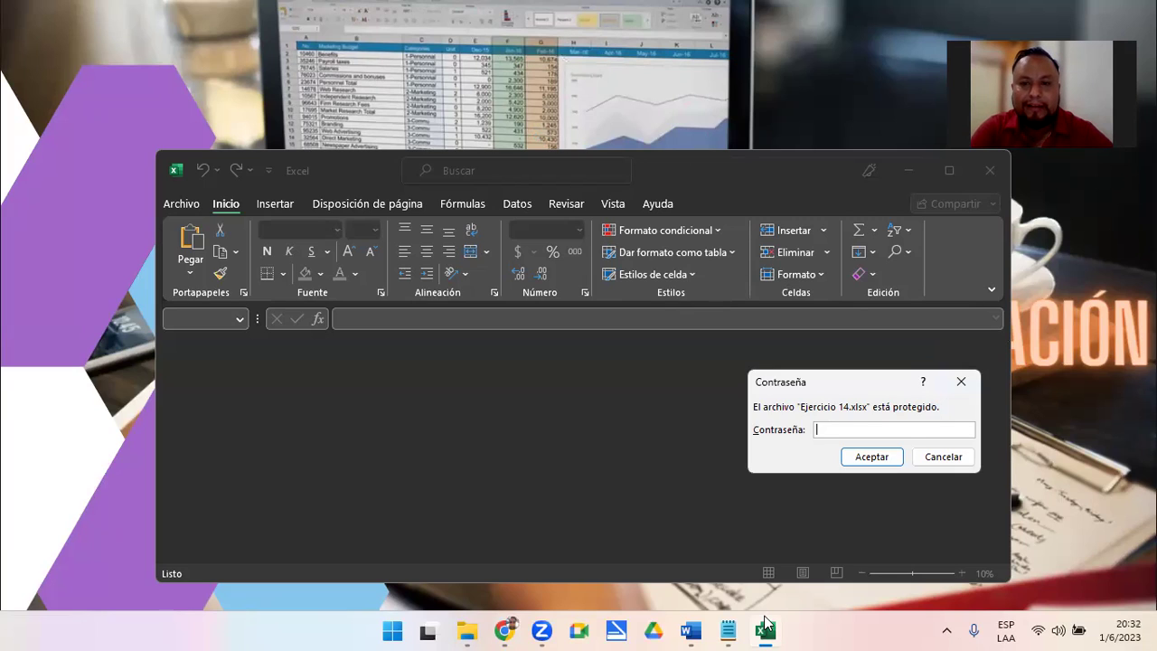
Unlock Ejercicio 14 by entering the workbook password, then return to the Archivo page
left_click(825, 429)
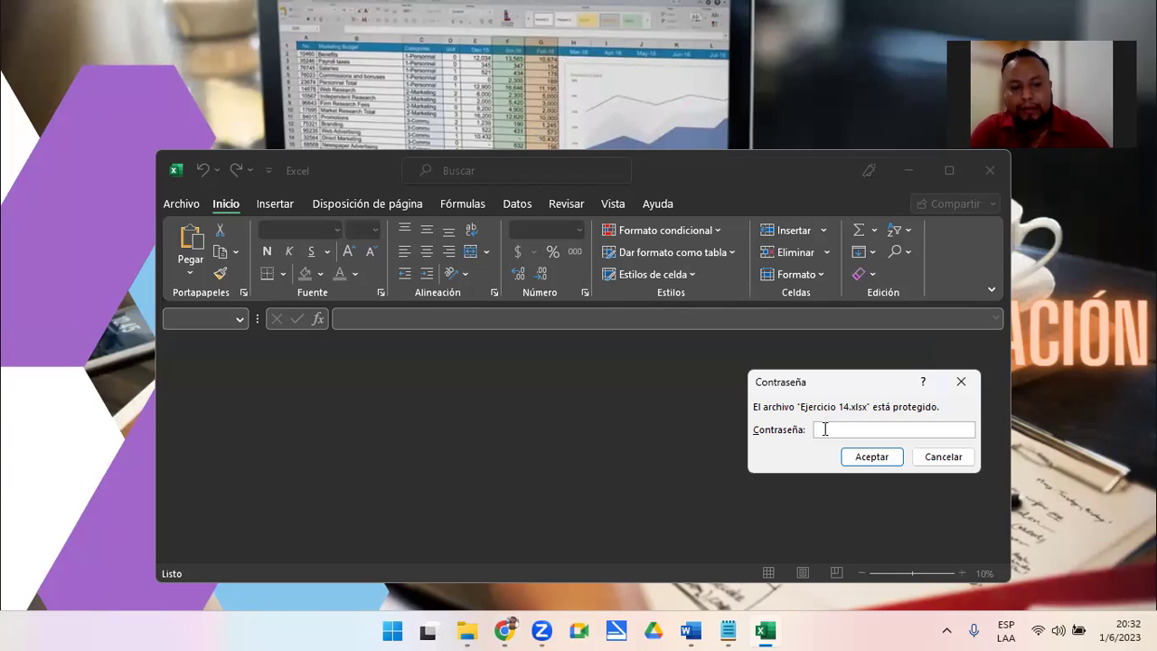
type("••")
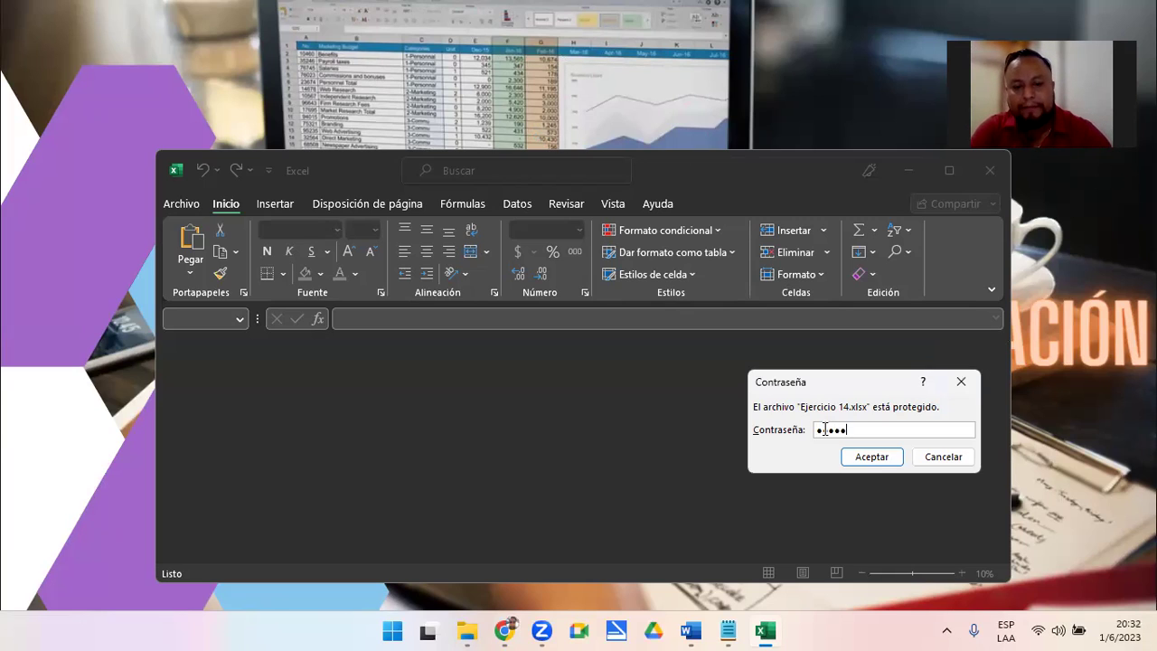
left_click(850, 457)
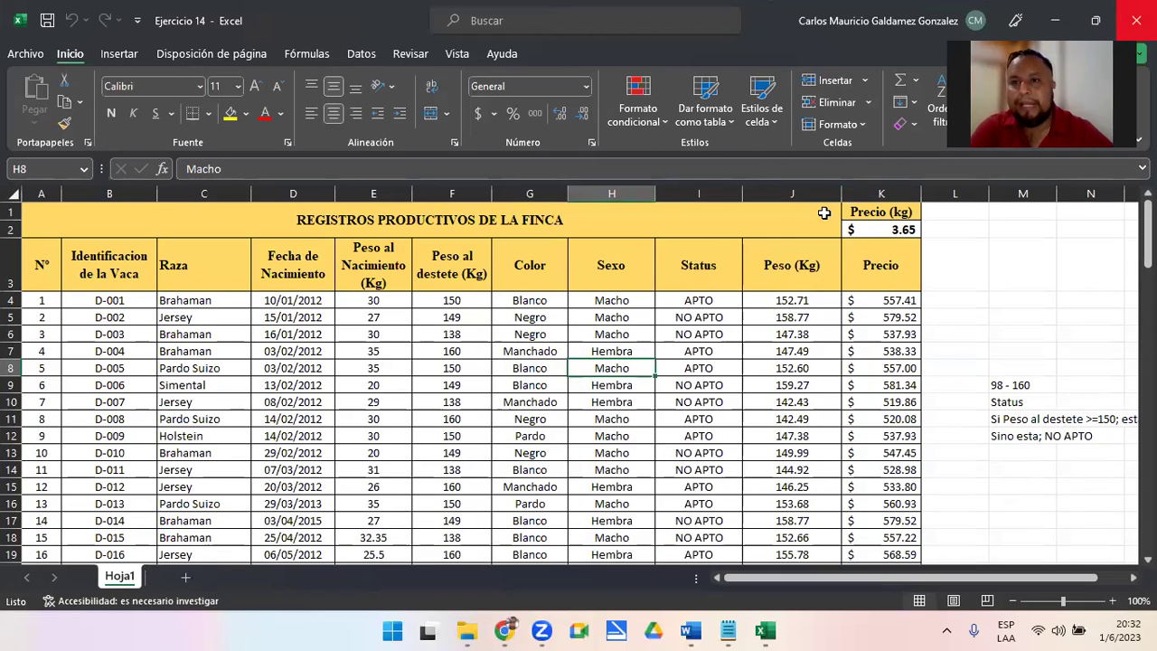
left_click(26, 54)
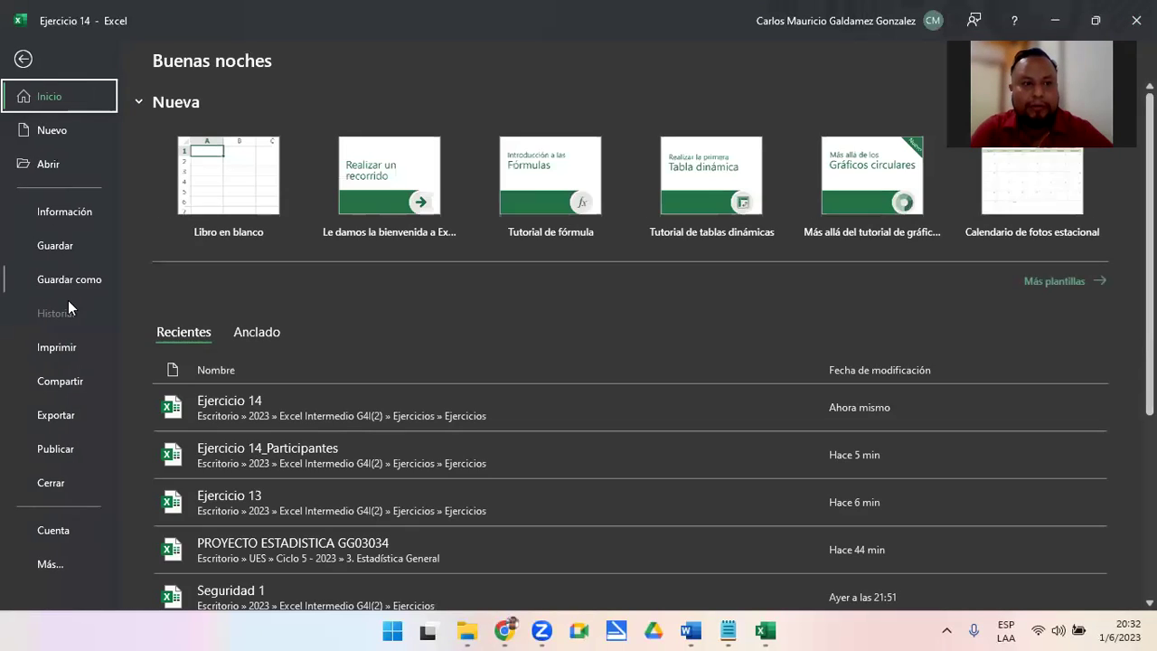
Close the workbook, try reopening Ejercicio 14 from Recientes with a wrong password, and dismiss the error
left_click(54, 483)
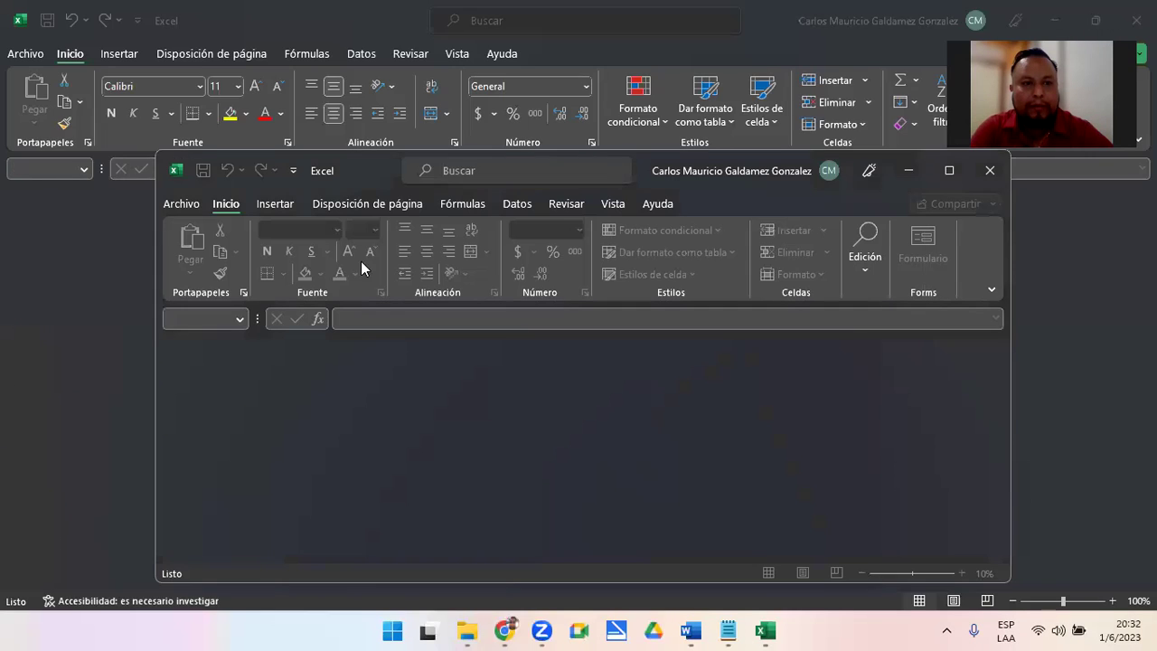
left_click(167, 200)
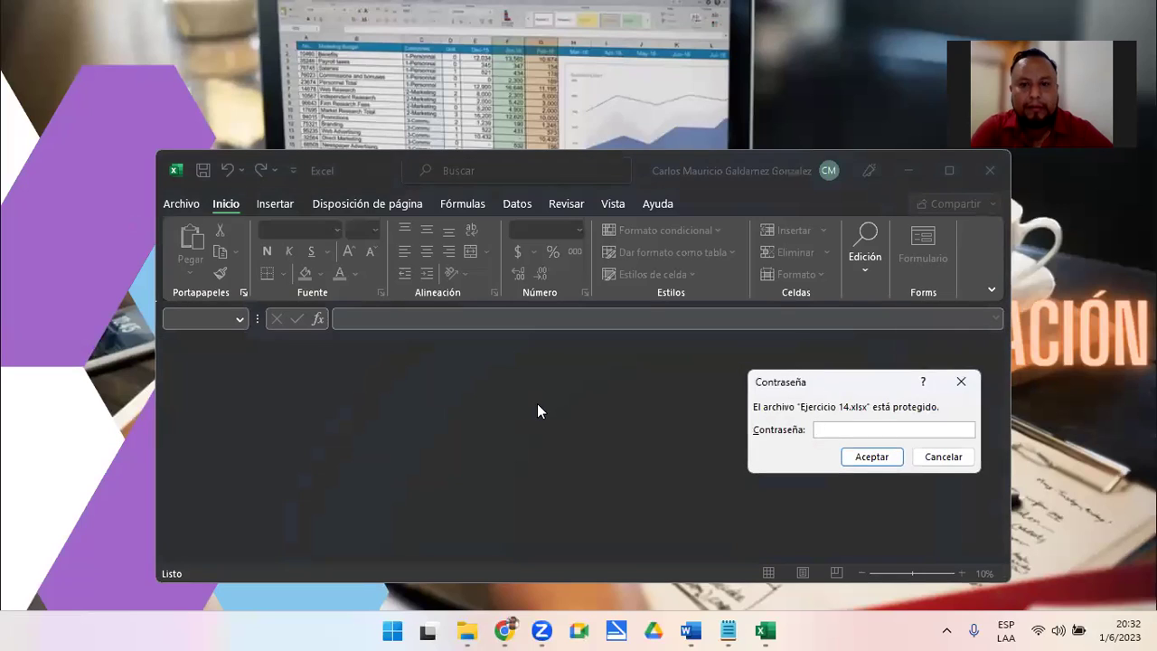
type("1234567")
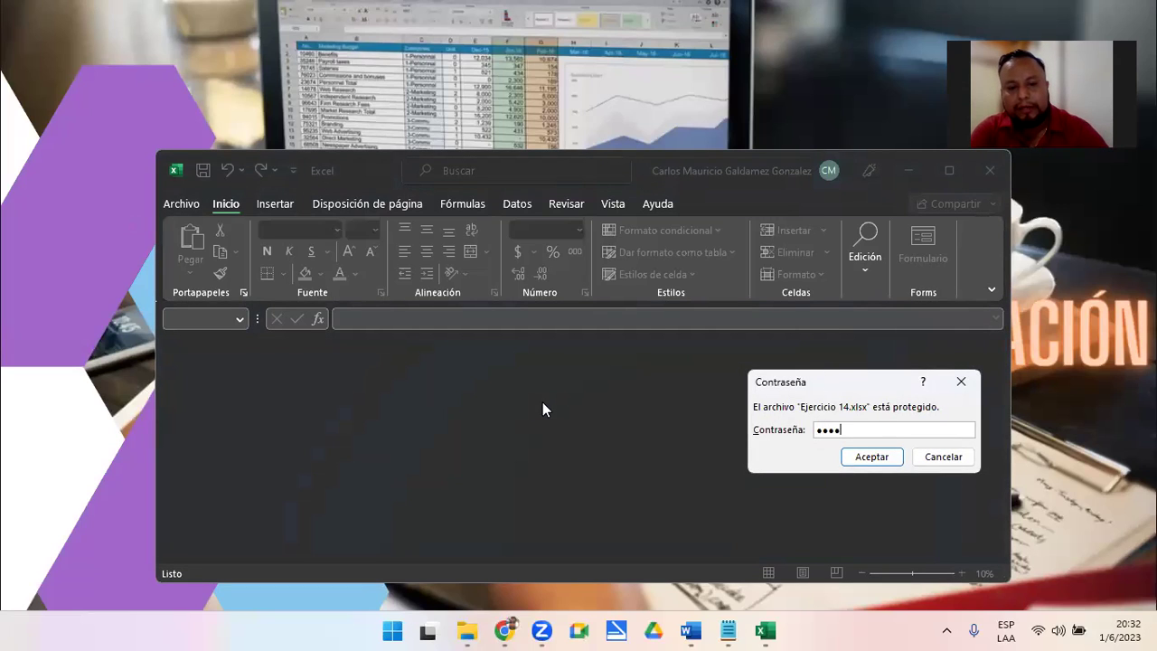
type("890")
key("Return")
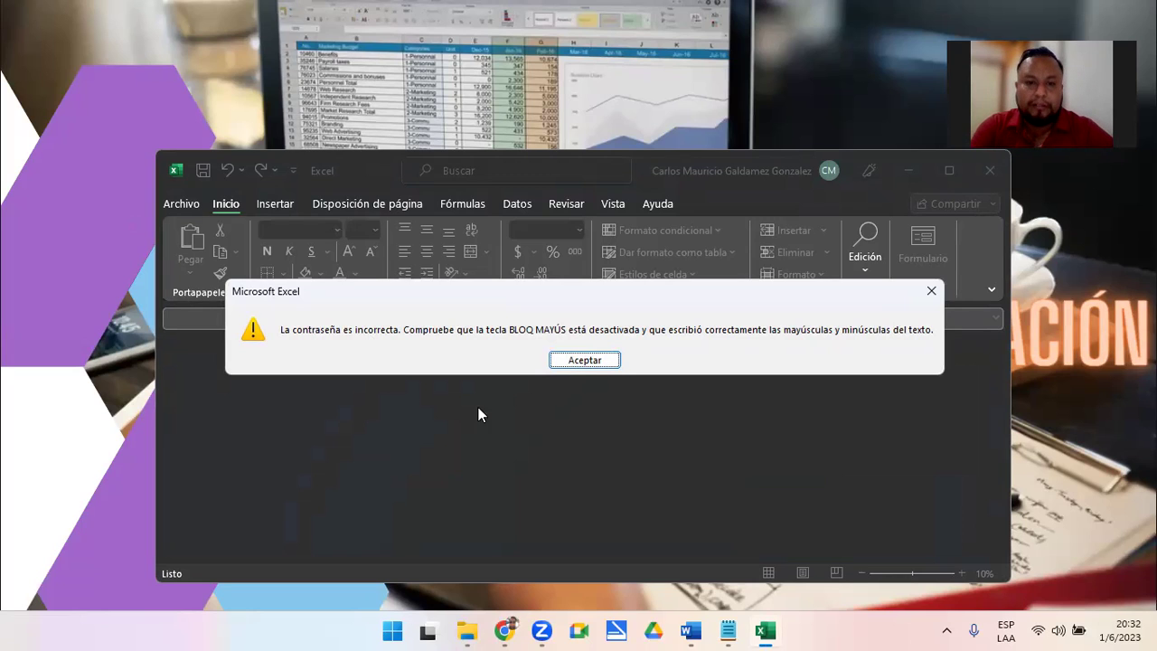
left_click(585, 360)
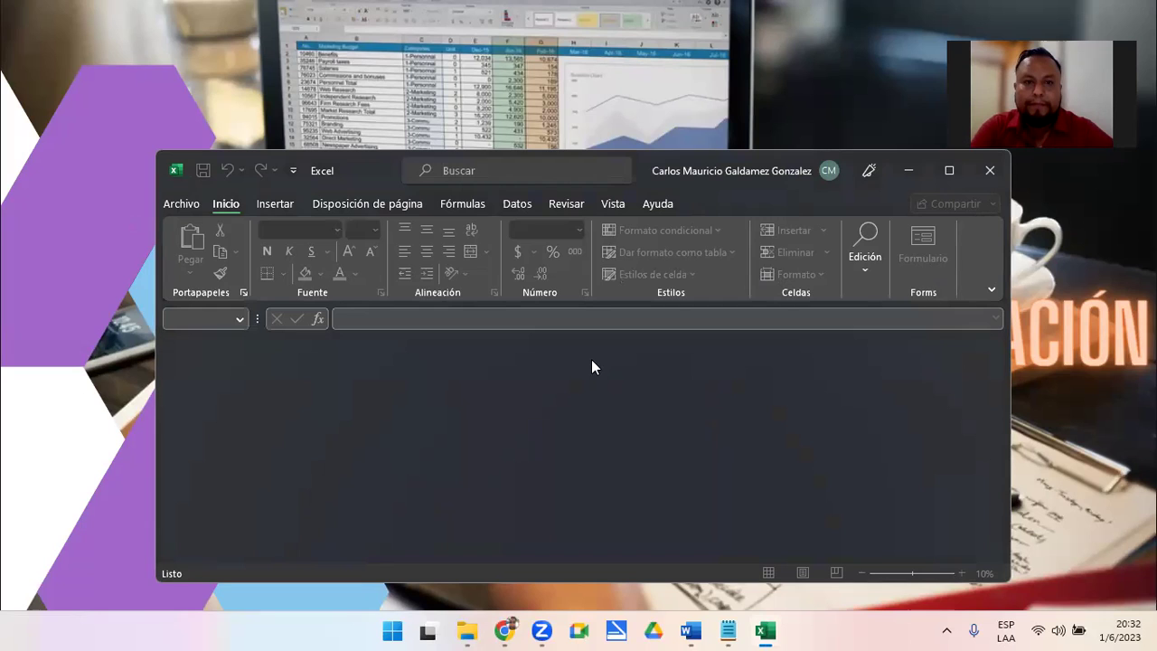
Reopen Ejercicio 14 from Recientes with the correct password and maximize its window
left_click(183, 204)
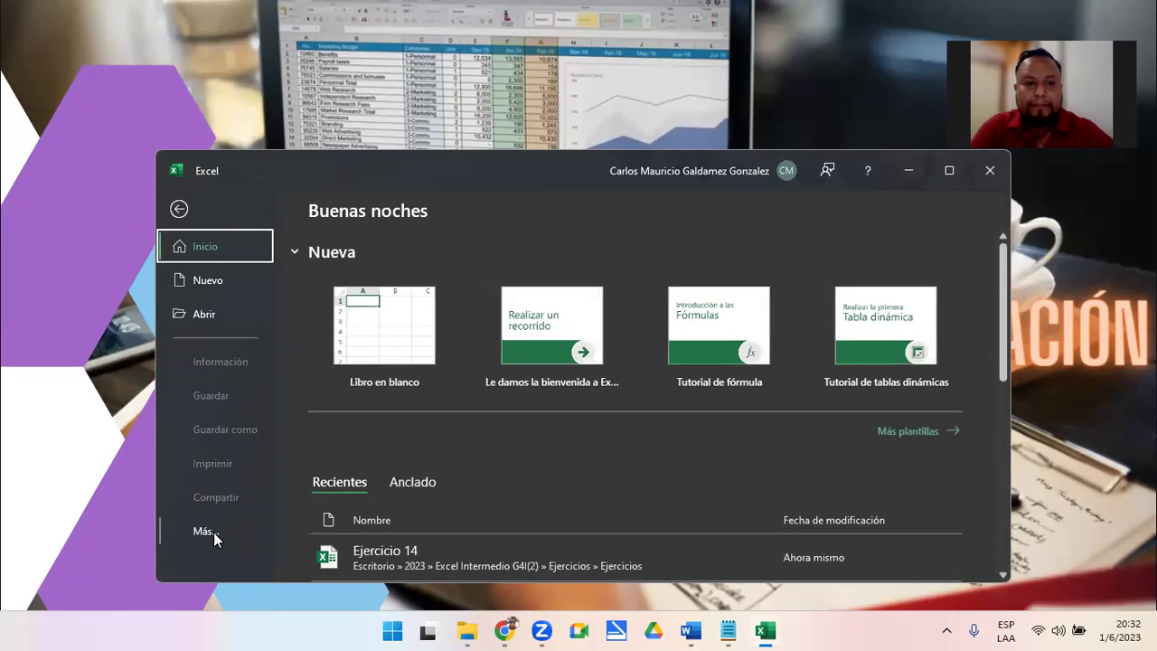
left_click(384, 553)
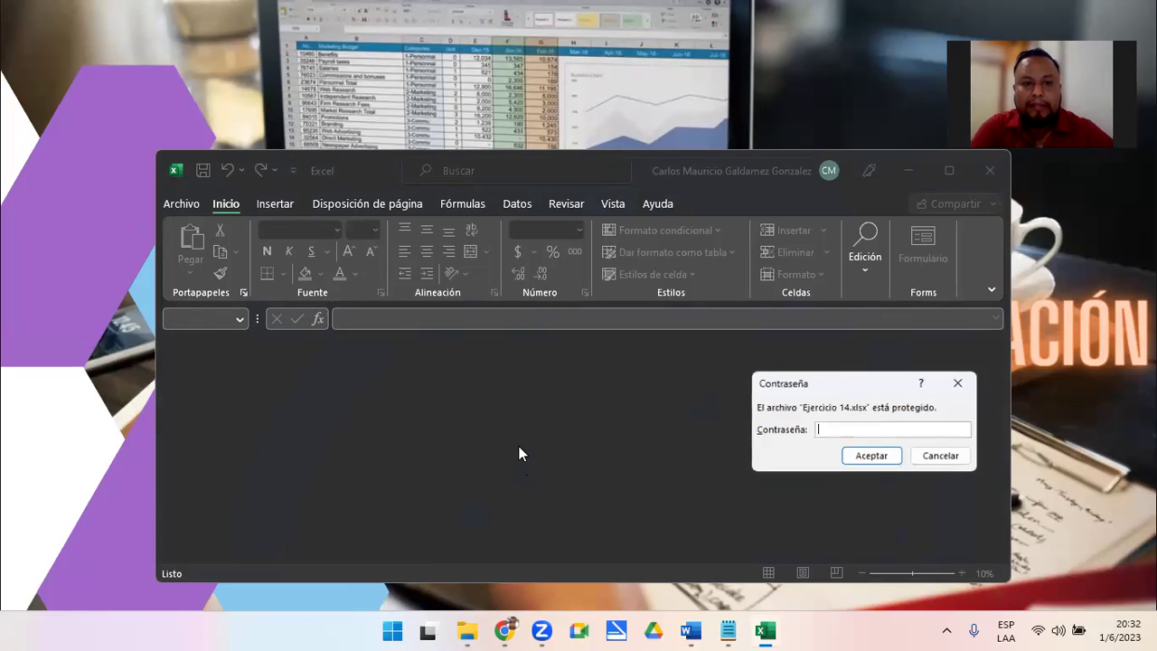
type("123456")
key("Return")
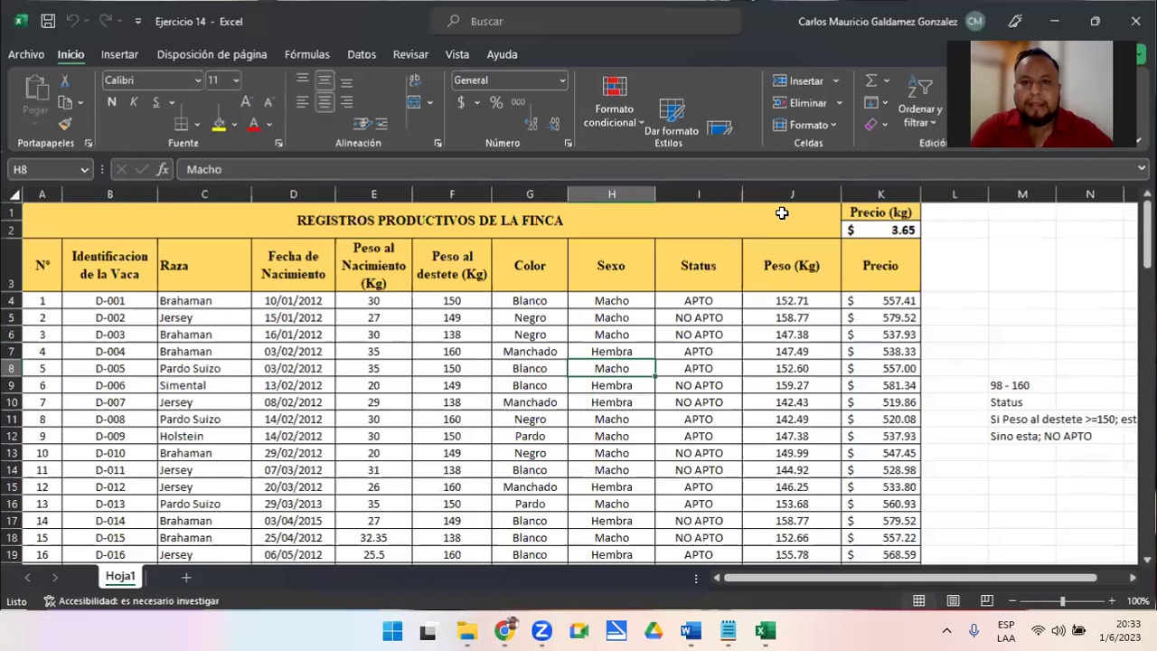
left_click(949, 170)
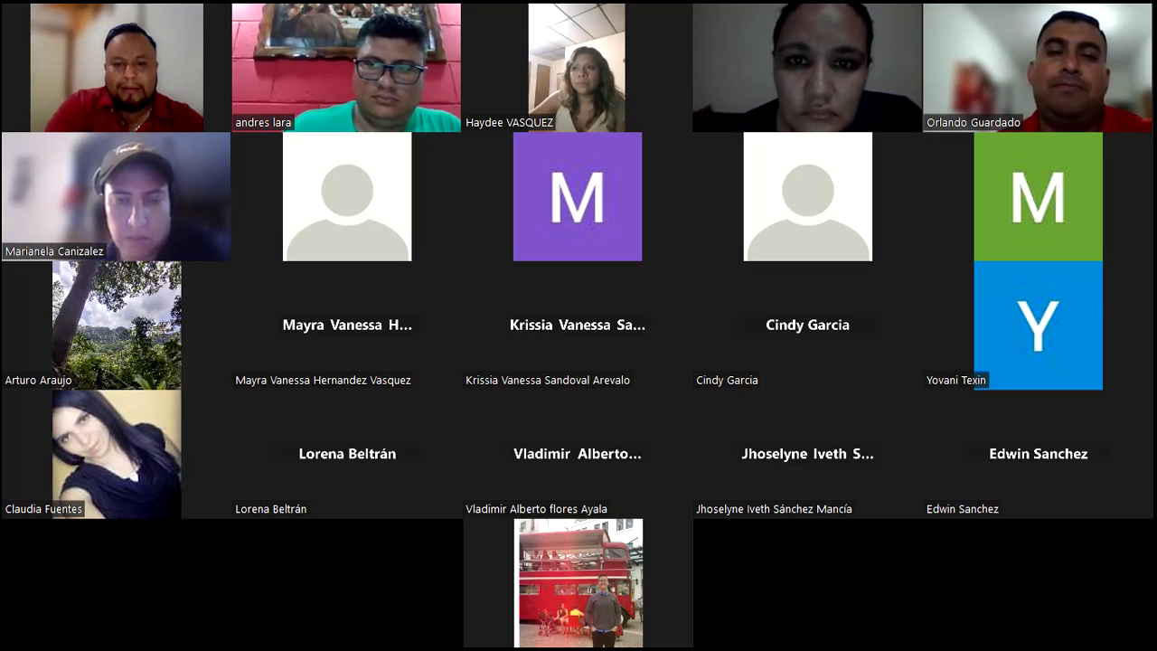
key("alt+Tab")
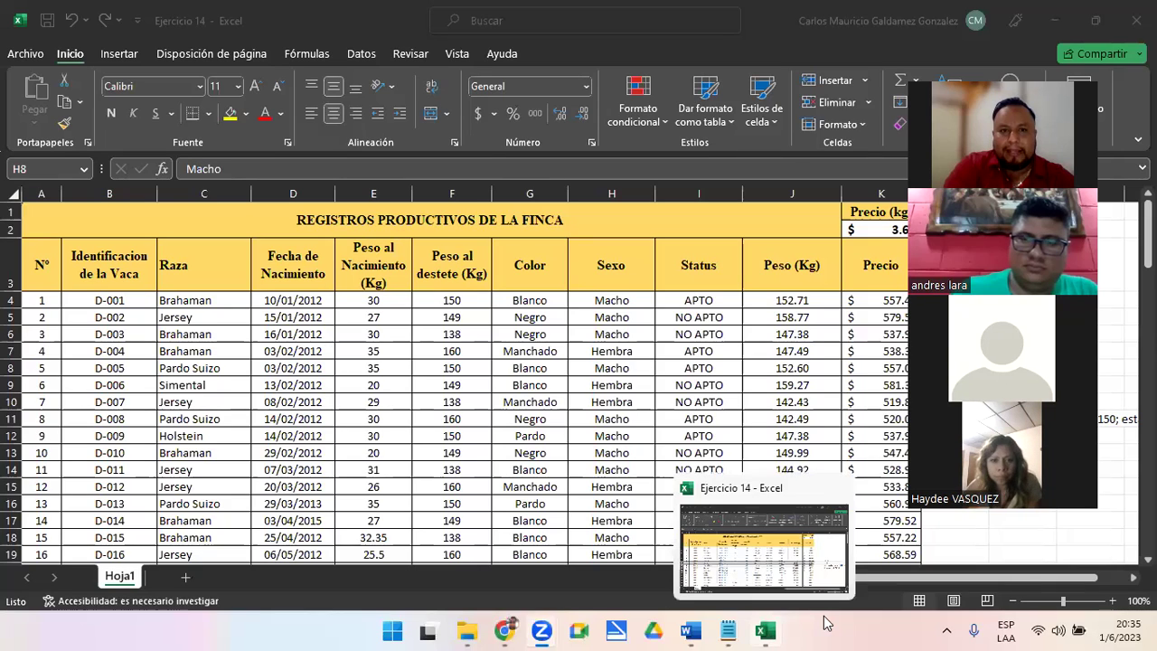
Bring the Ejercicio 14 window forward, select the Fecha de Nacimiento header, then open Archivo
left_click(771, 630)
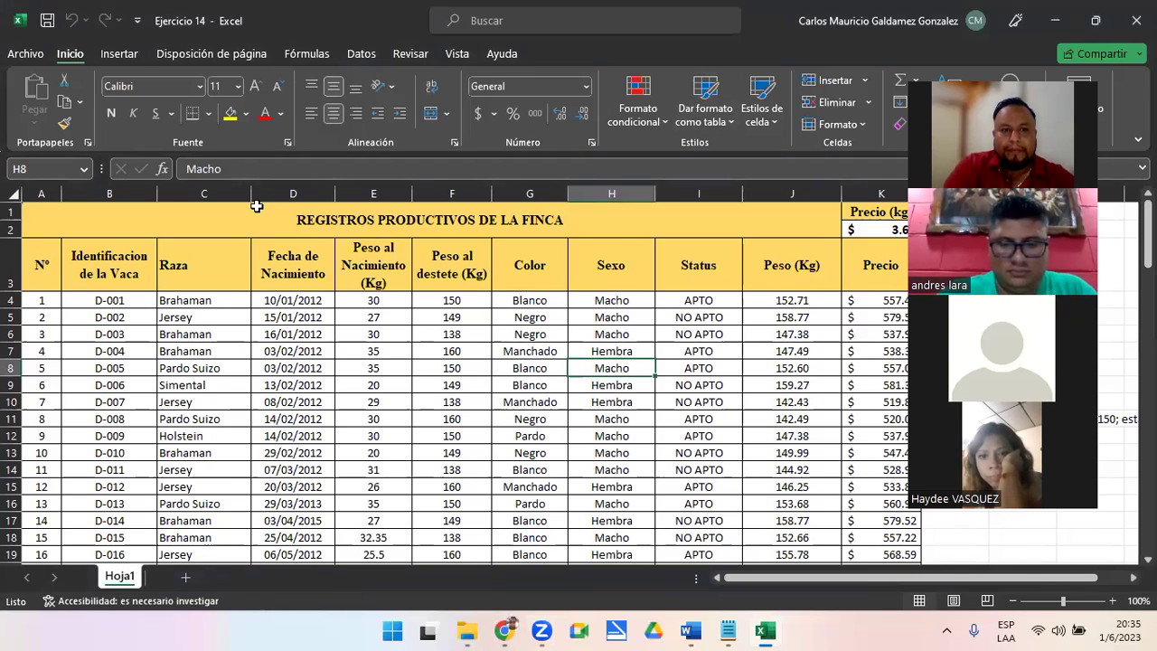
left_click(255, 242)
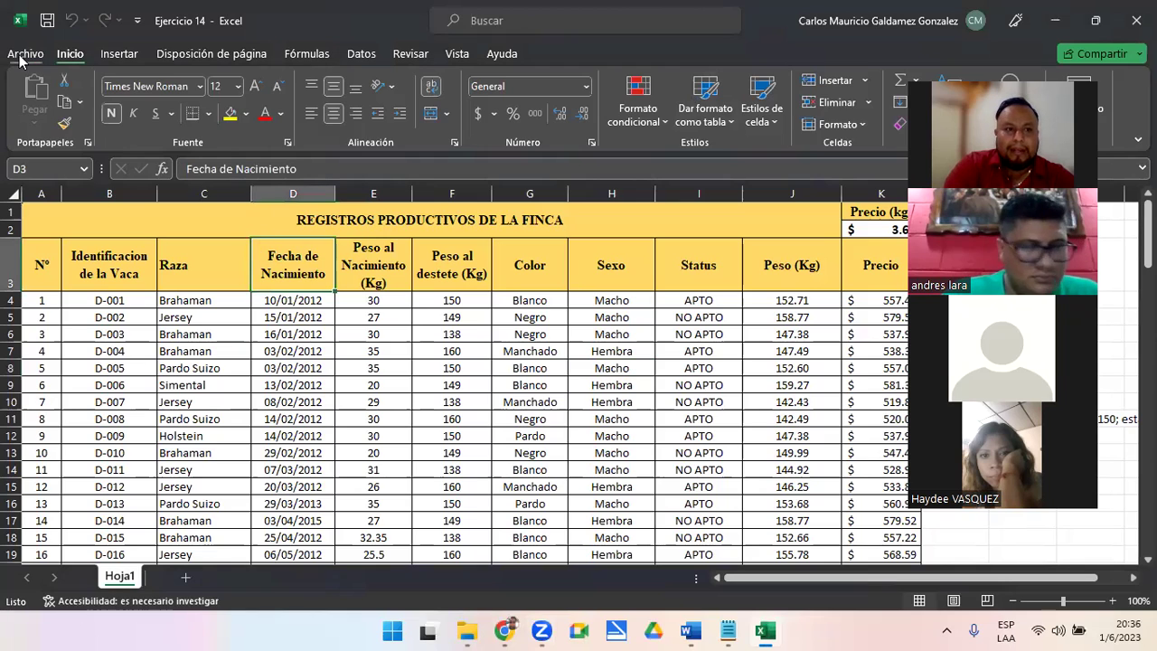
left_click(38, 56)
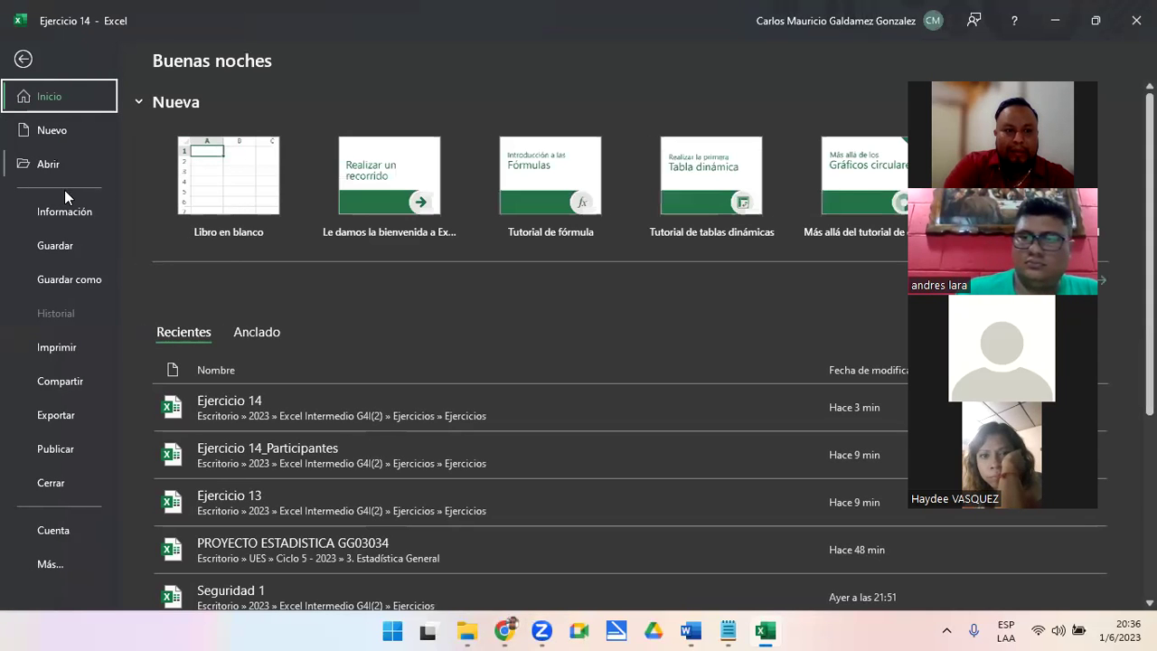
Remove Ejercicio 14's opening password by clearing it under Proteger libro > Cifrar con contraseña
left_click(74, 210)
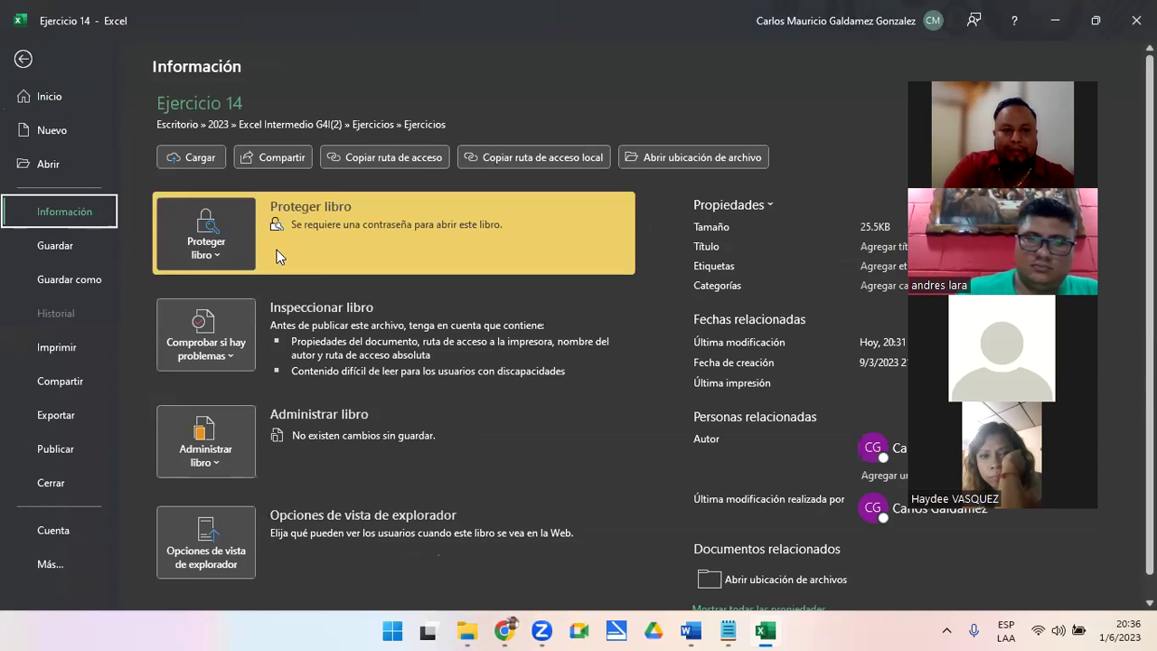
left_click(222, 256)
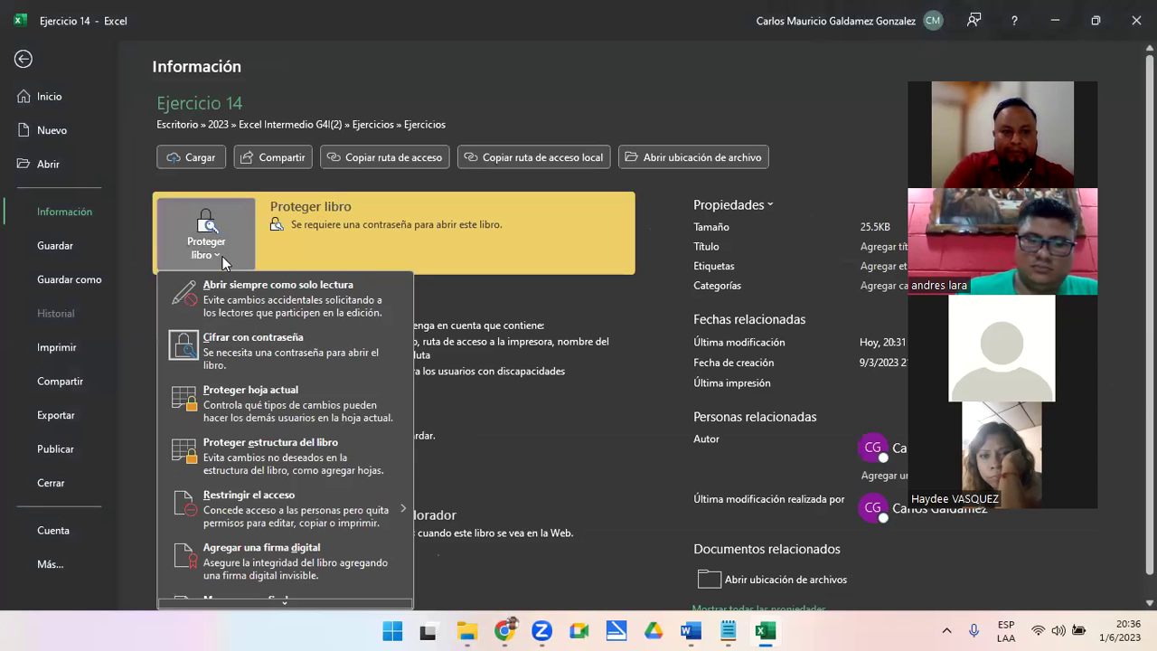
left_click(303, 363)
type("123456")
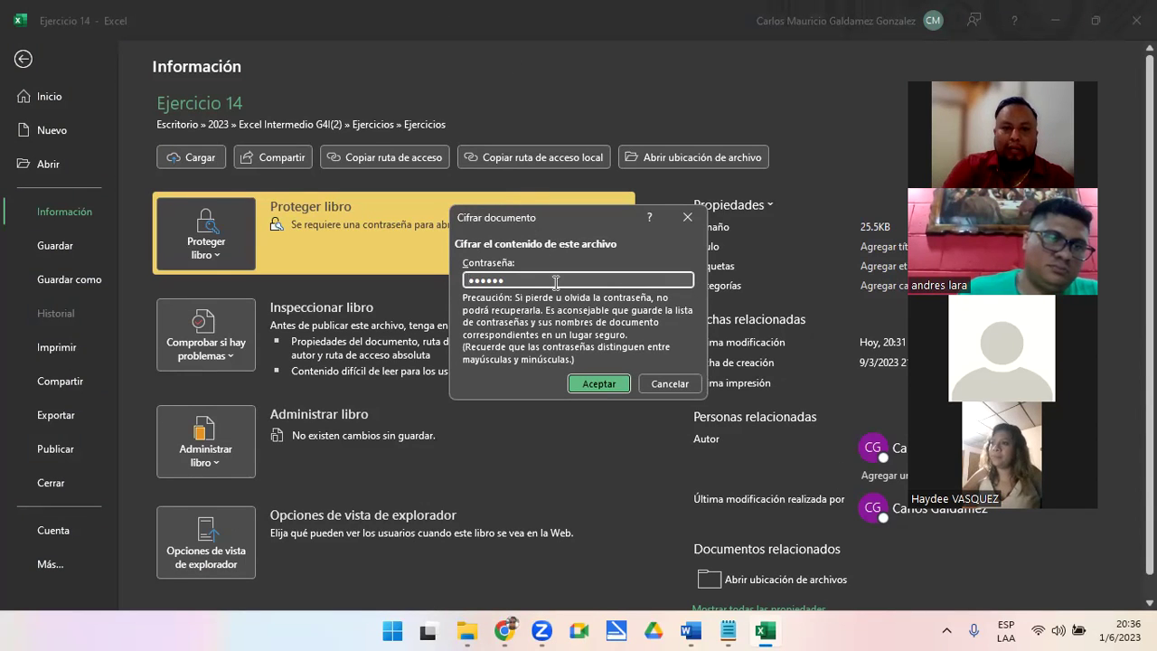
key("BackSpace")
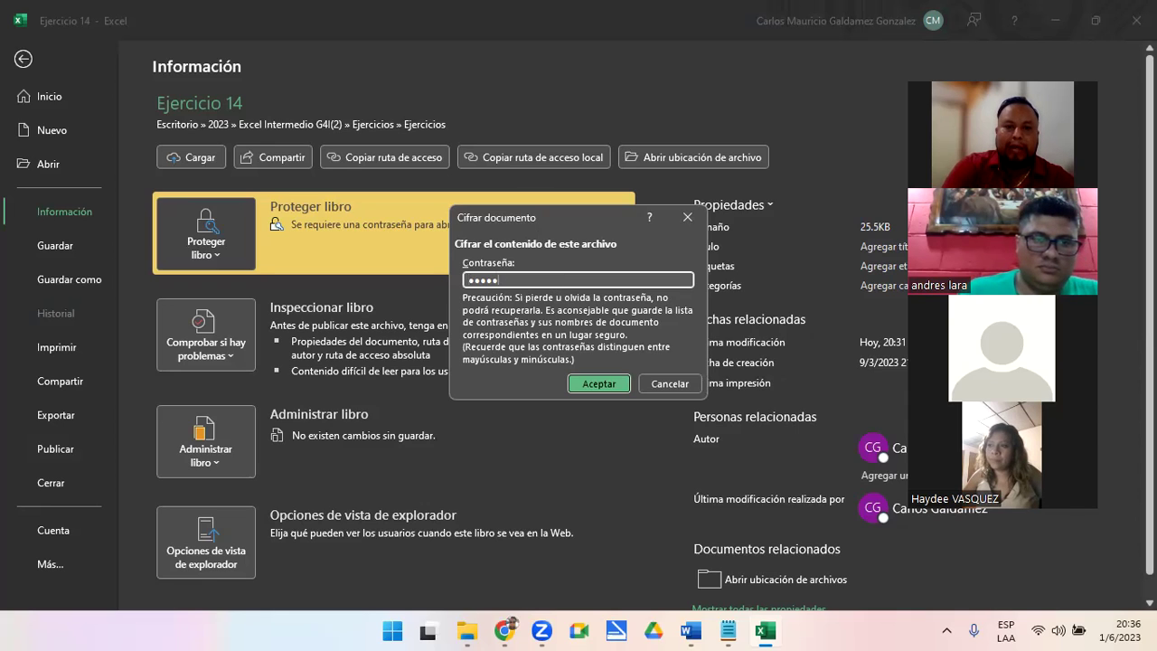
key("BackSpace")
key("BackSpace")
key("BackSpace")
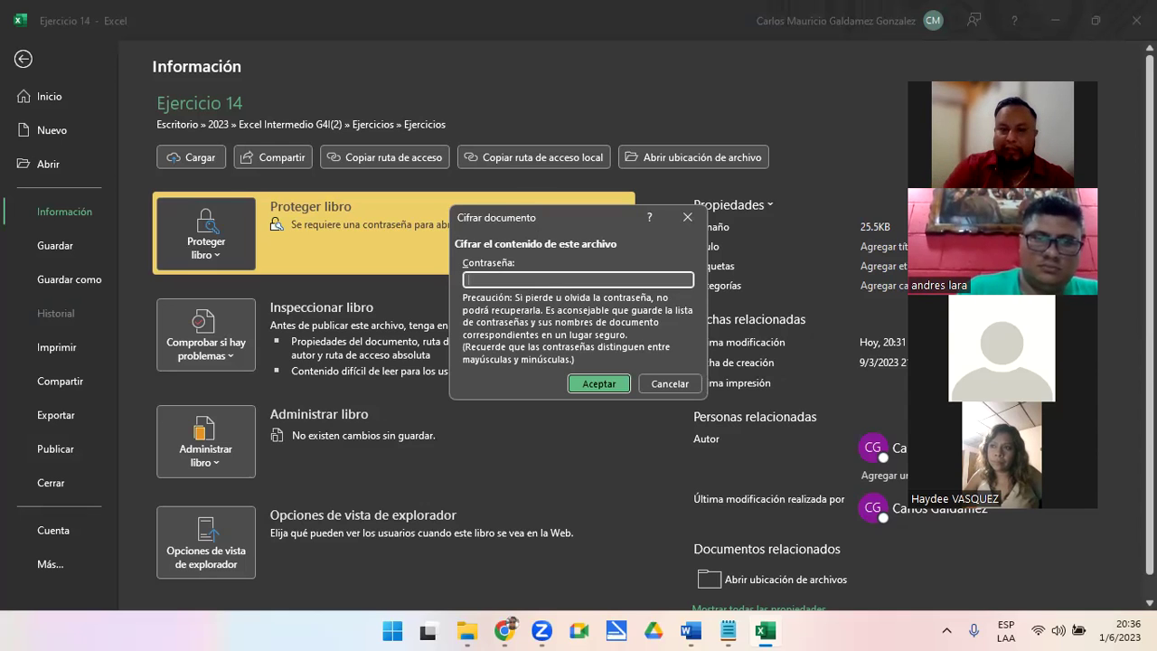
left_click(575, 385)
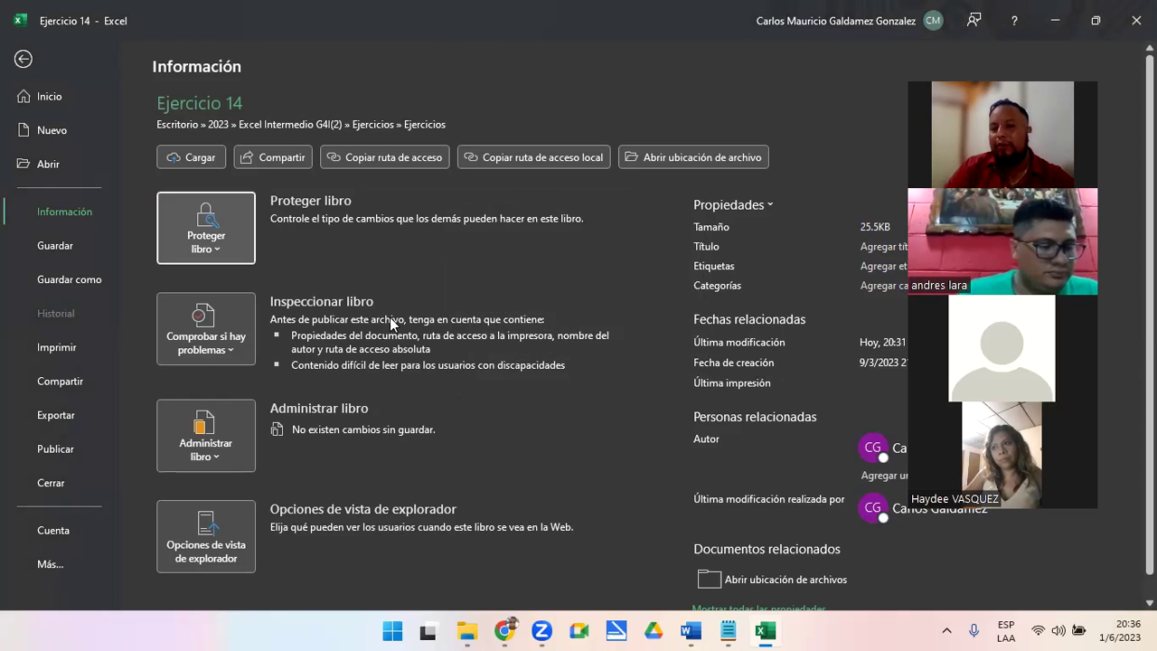
Save the workbook without its password and reopen Ejercicio 14 from the Ejercicios folder
left_click(52, 245)
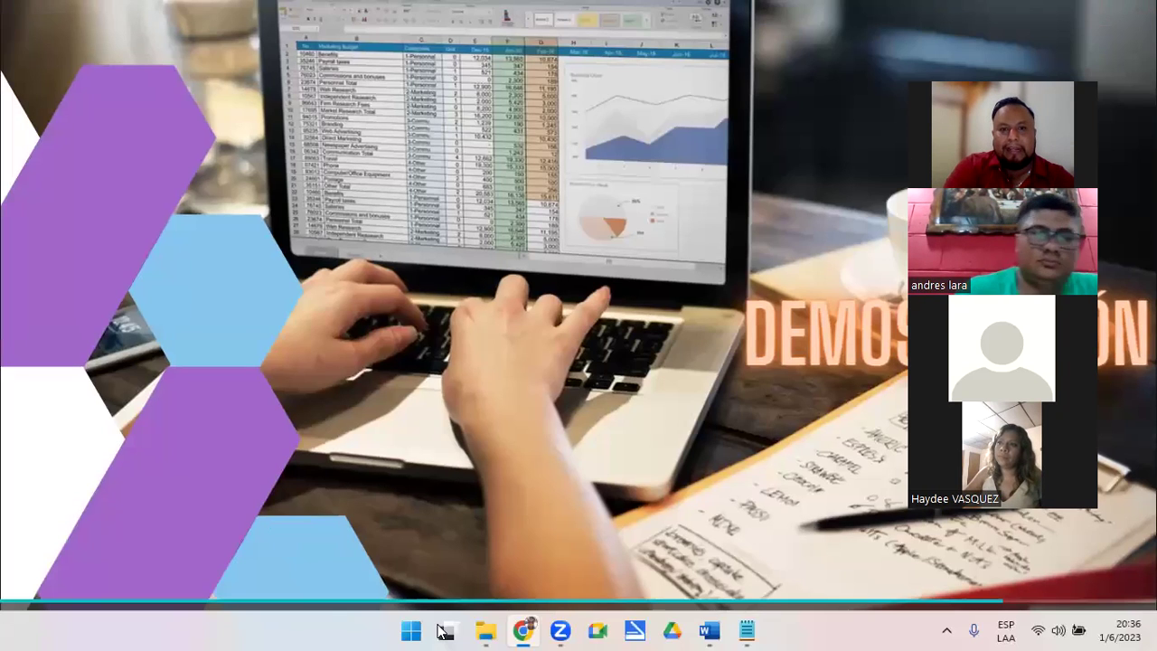
left_click(446, 630)
left_click(850, 203)
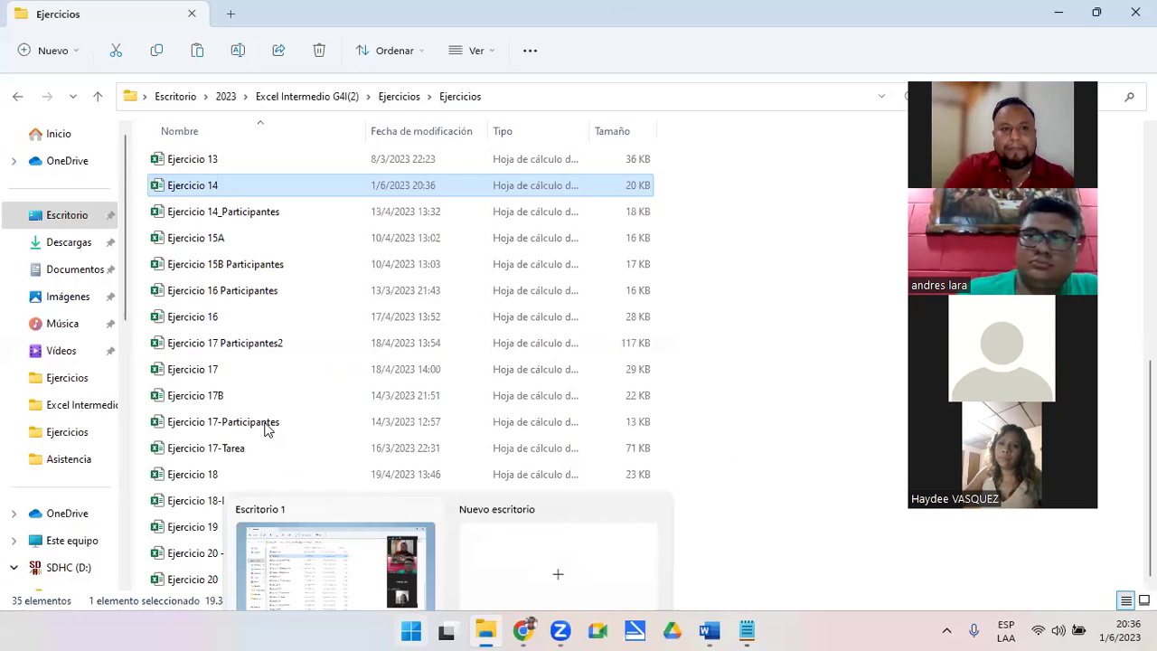
double_click(193, 186)
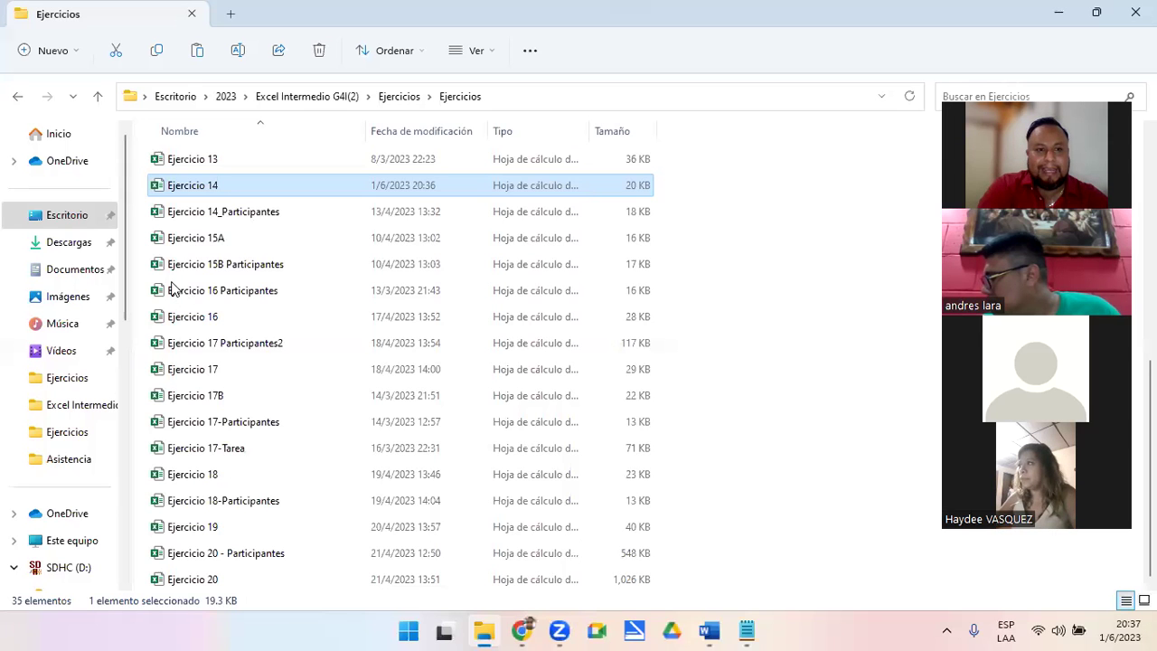
Open Ejercicio 14_Participantes and select F4, the first Peso al destete cell
left_click(251, 213)
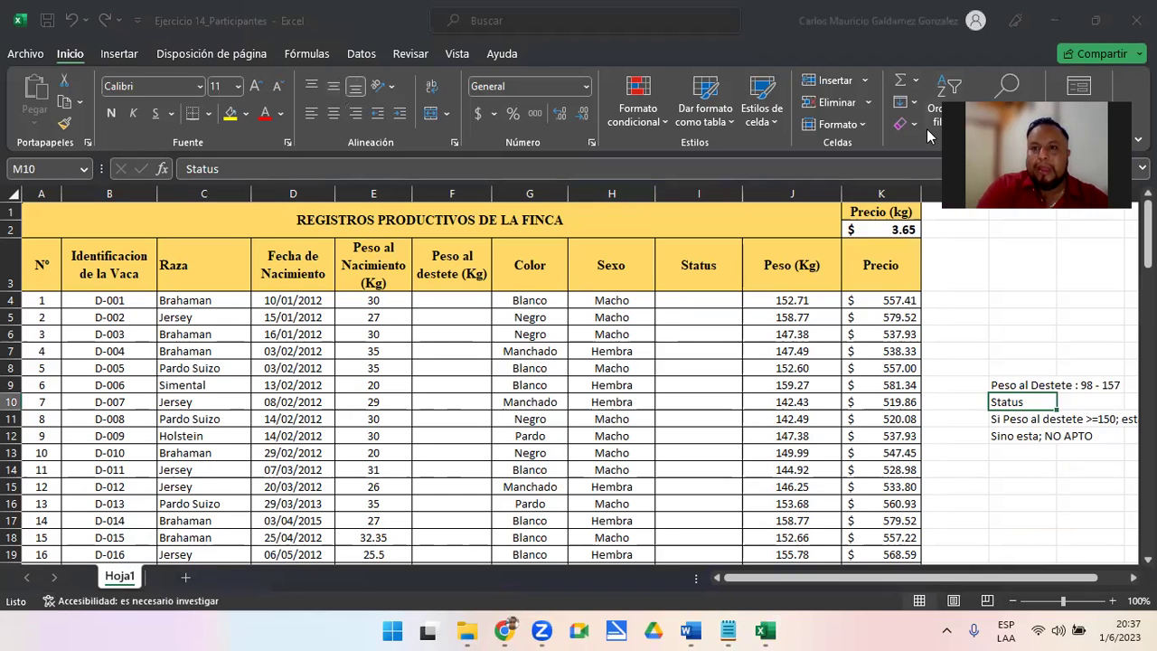
left_click(447, 299)
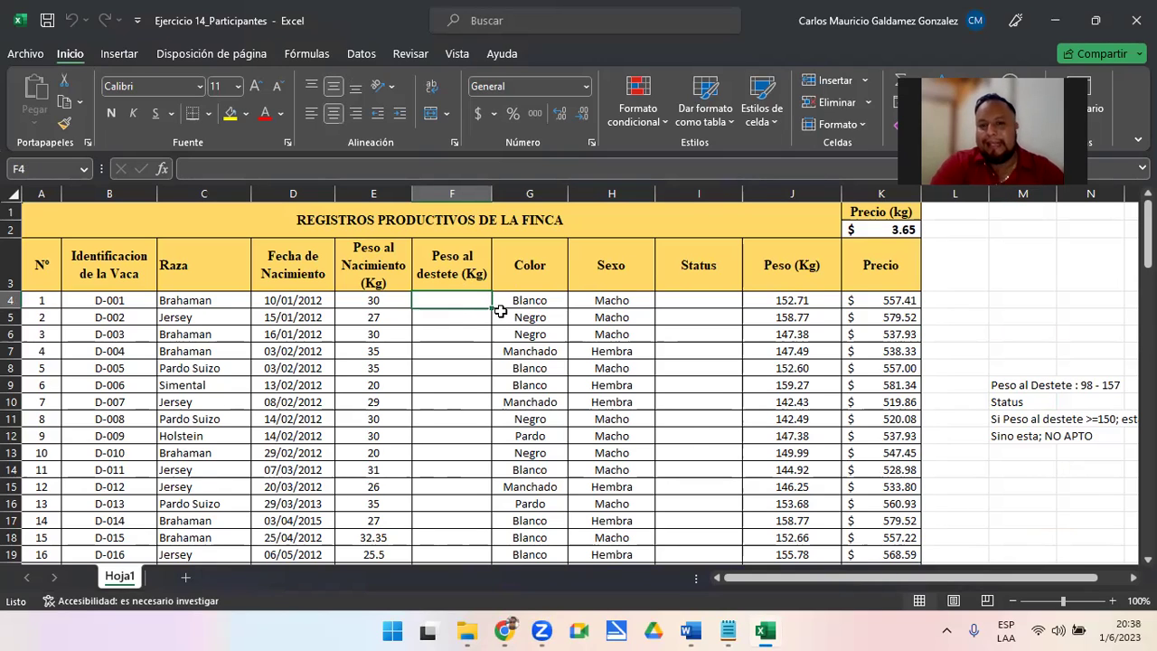
left_click(444, 271)
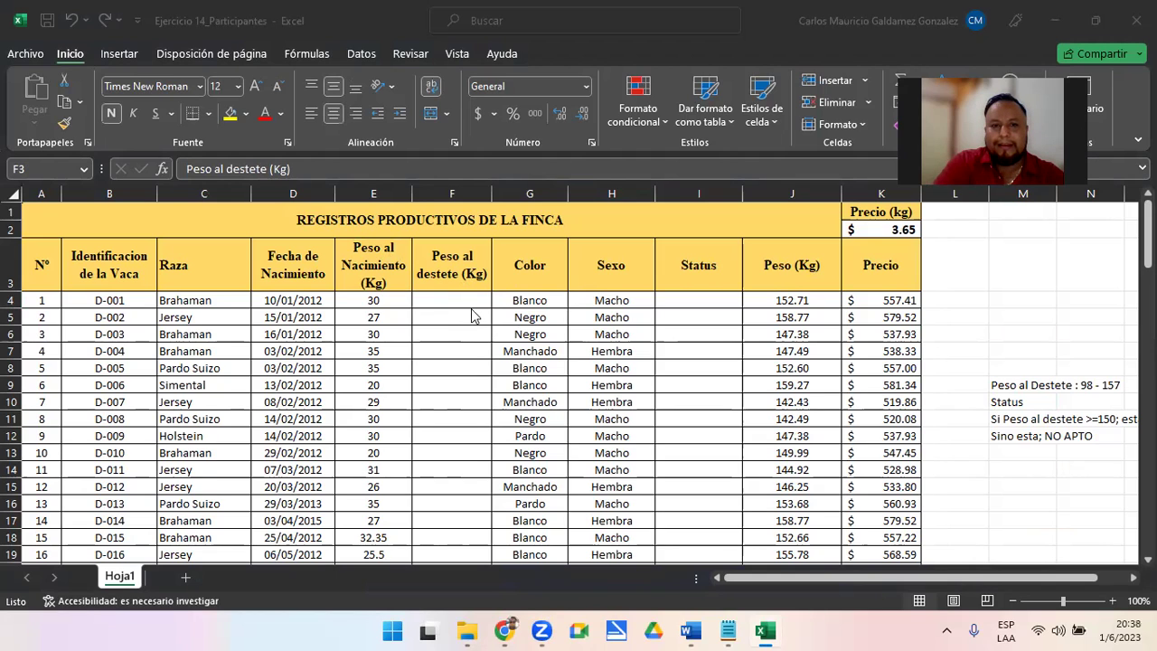
left_click(461, 299)
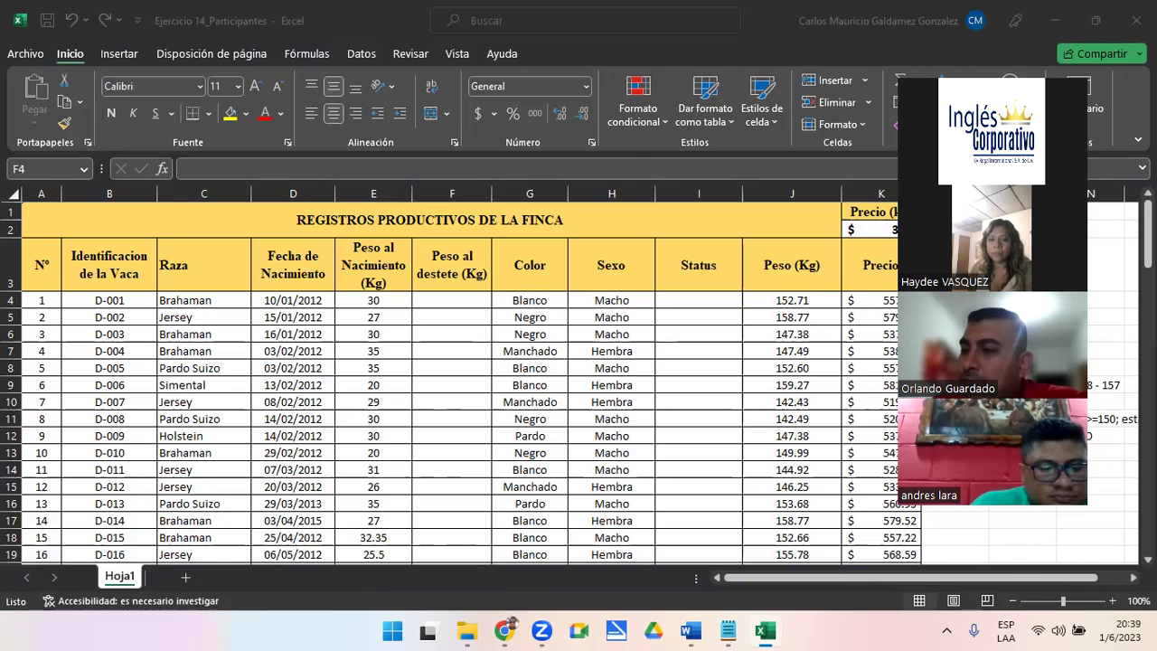
left_click(452, 300)
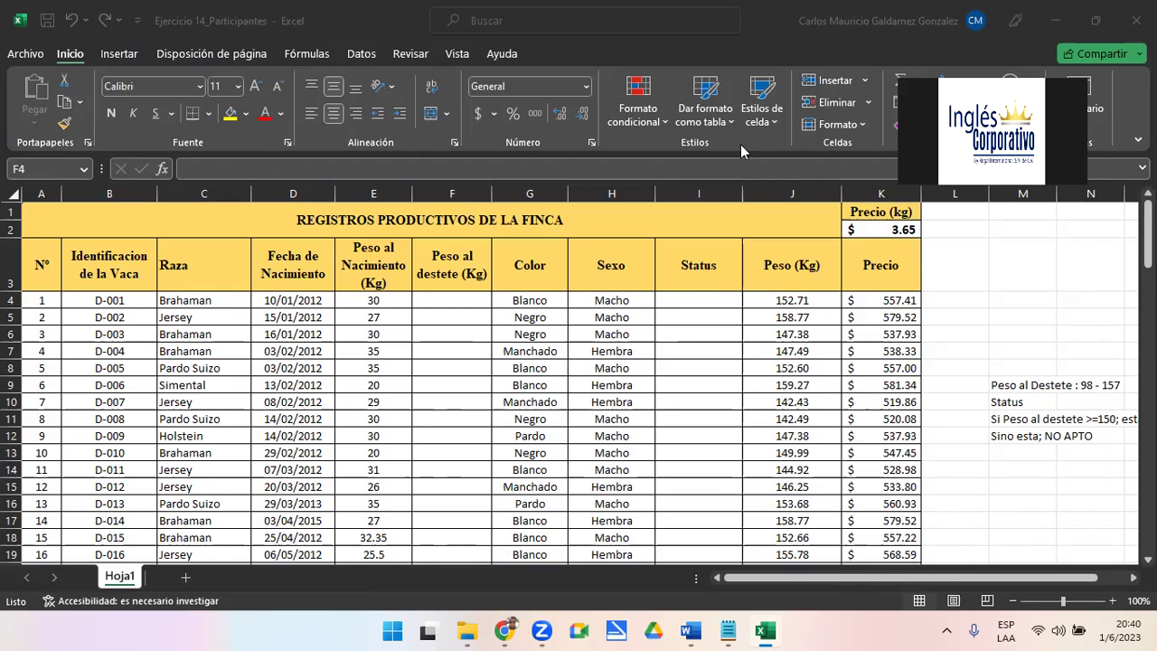
left_click(1003, 387)
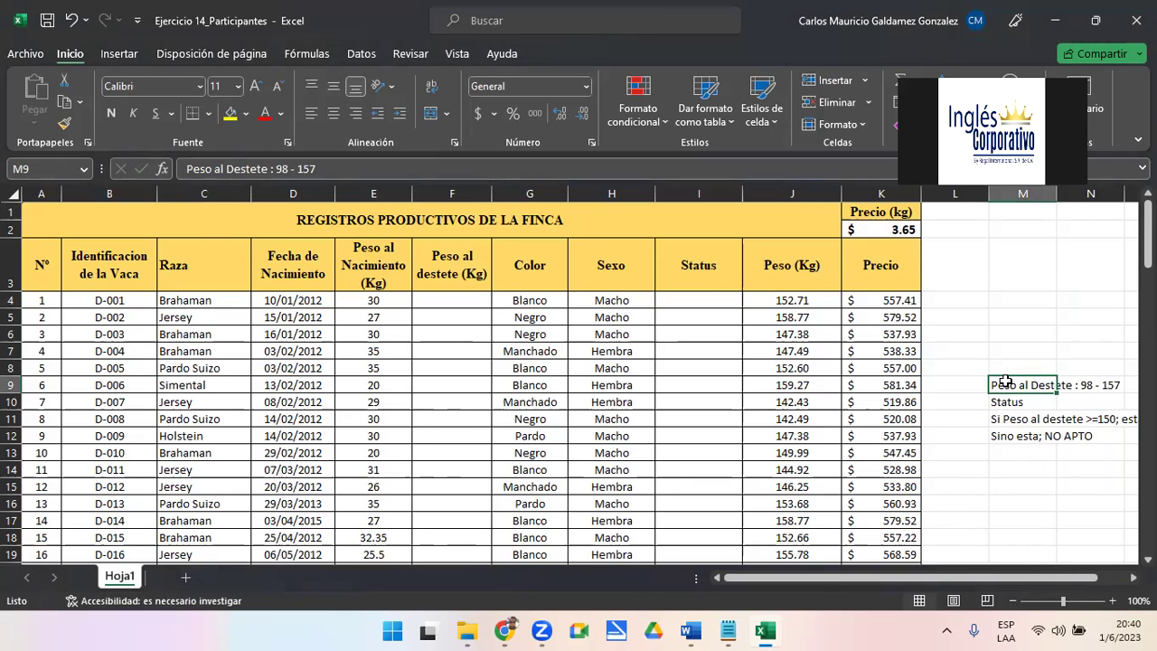
key("XF86AudioRaiseVolume")
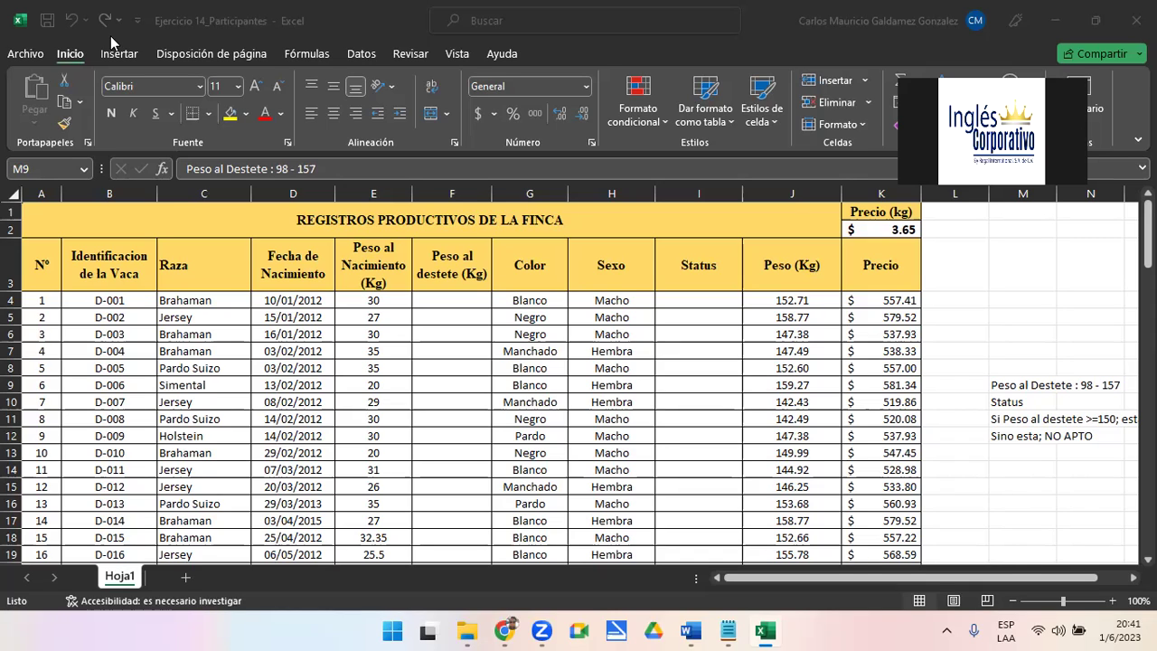
key("XF86AudioLowerVolume")
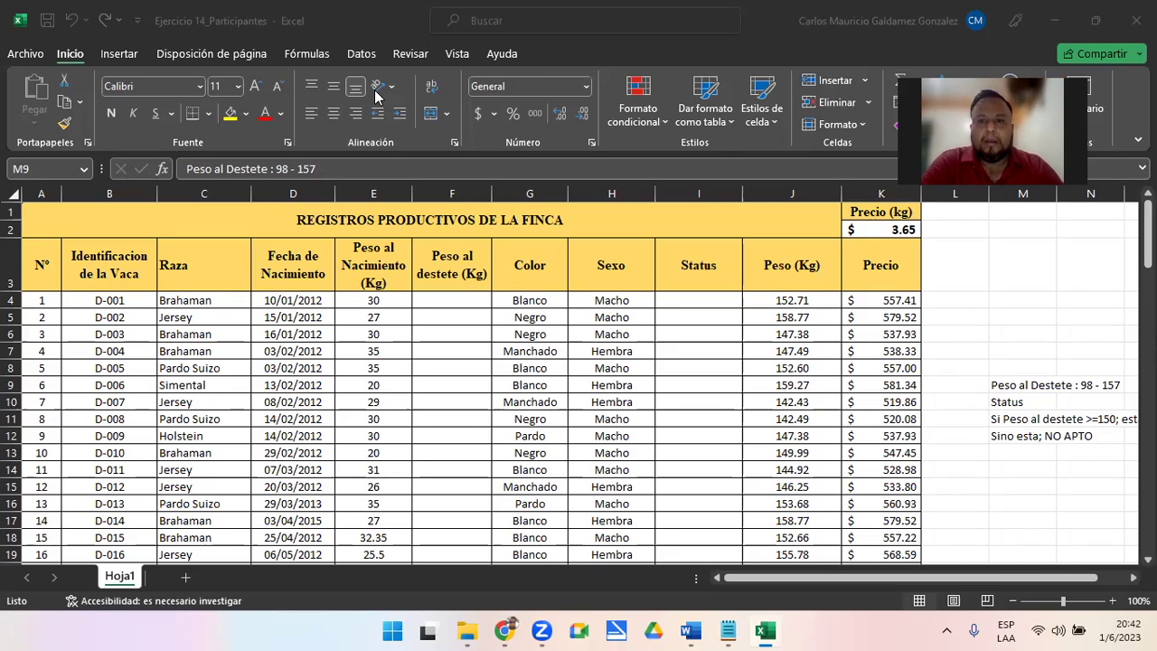
left_click(443, 305)
Enter =ALEATORIO.ENTRE(98;157) in F4 and fill it down to F100
type("=ale")
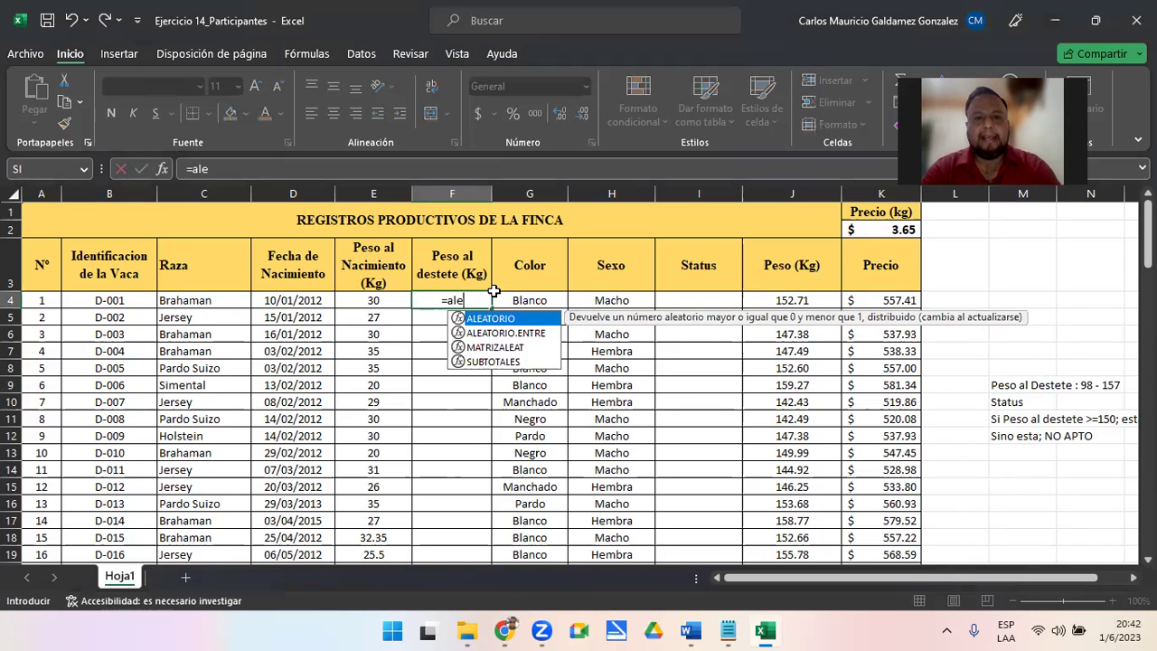
key("Down")
key("Tab")
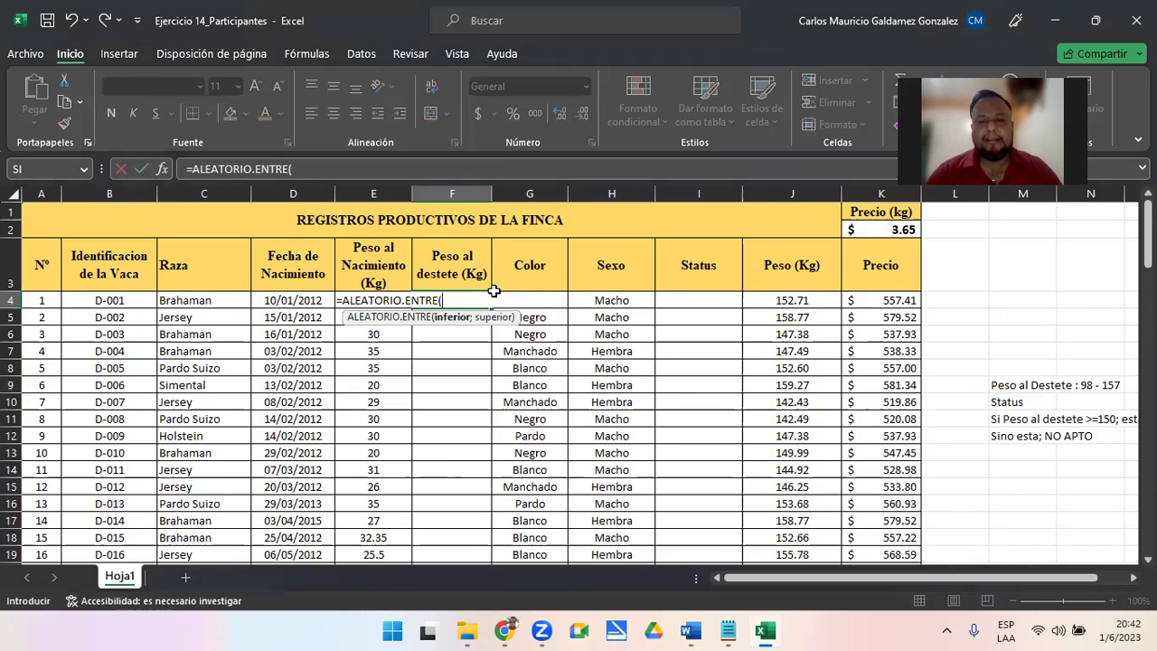
type("98")
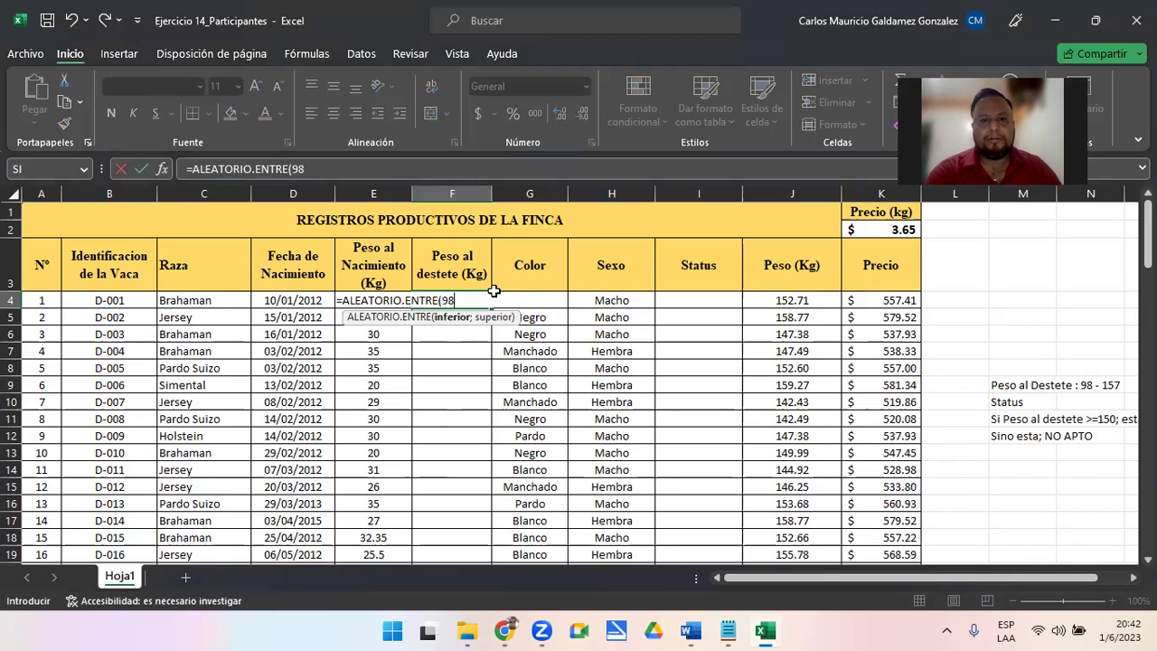
type(";157")
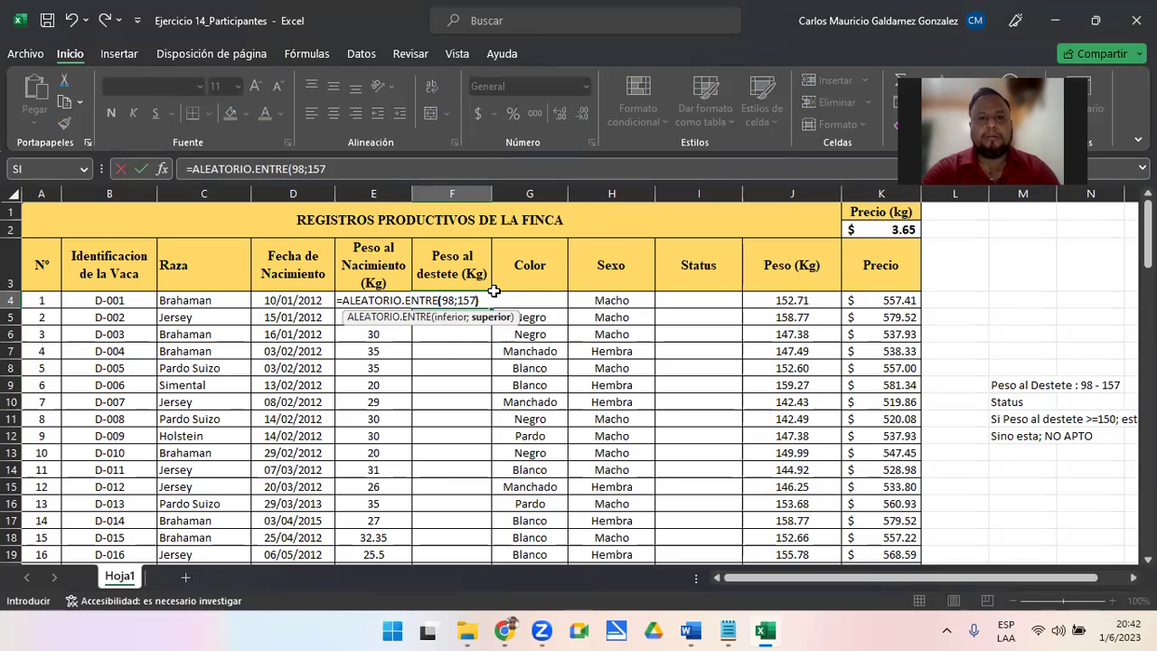
type(")")
key("Return")
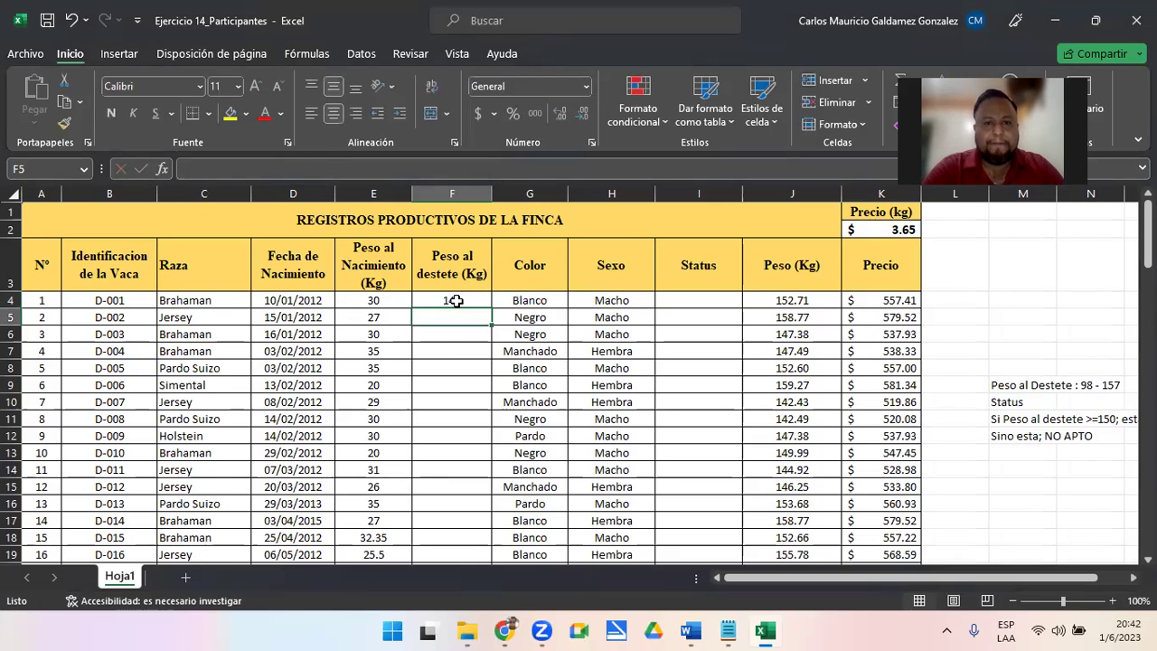
left_click(456, 301)
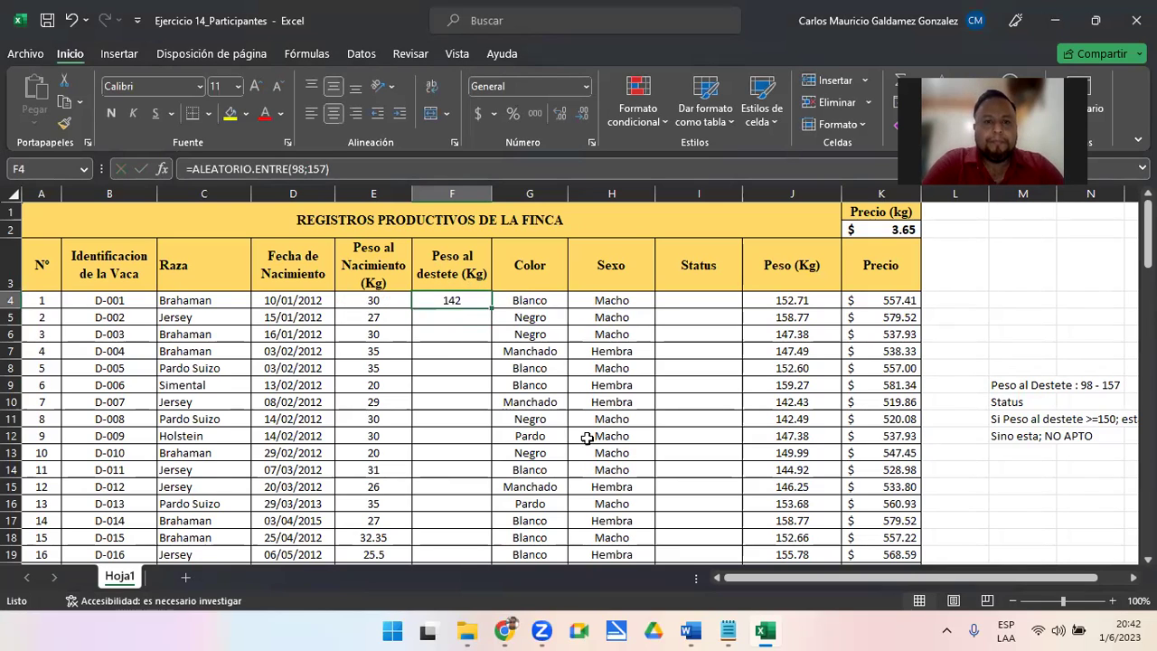
double_click(495, 310)
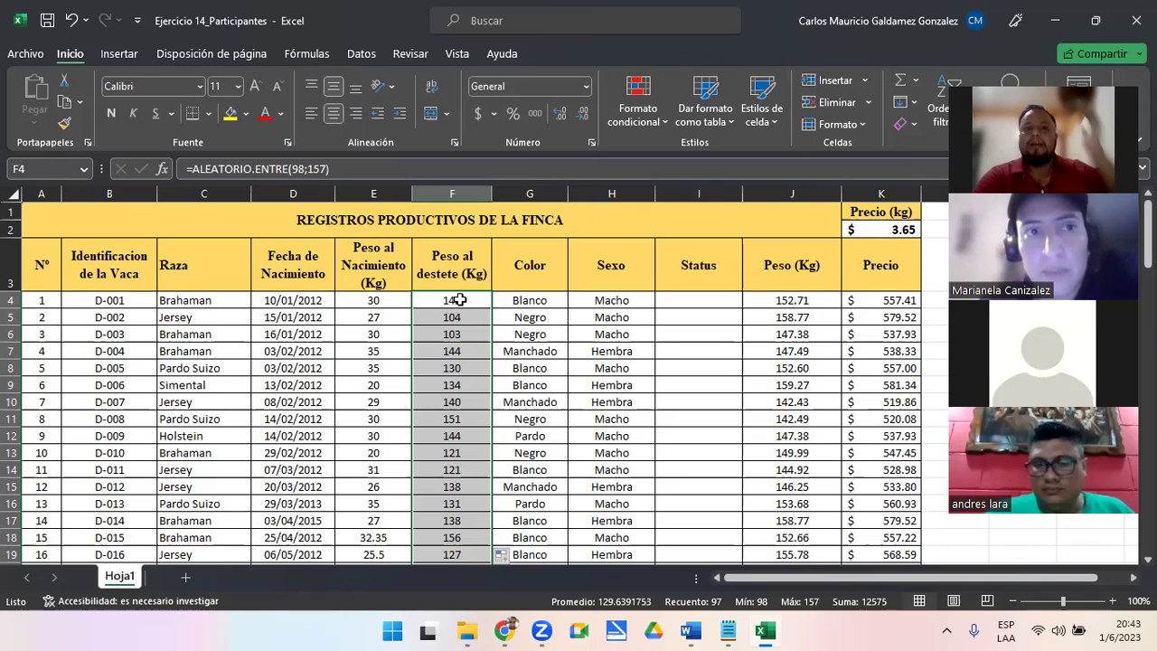
Copy the random weaning weights and paste them back from F4 as values only
right_click(461, 303)
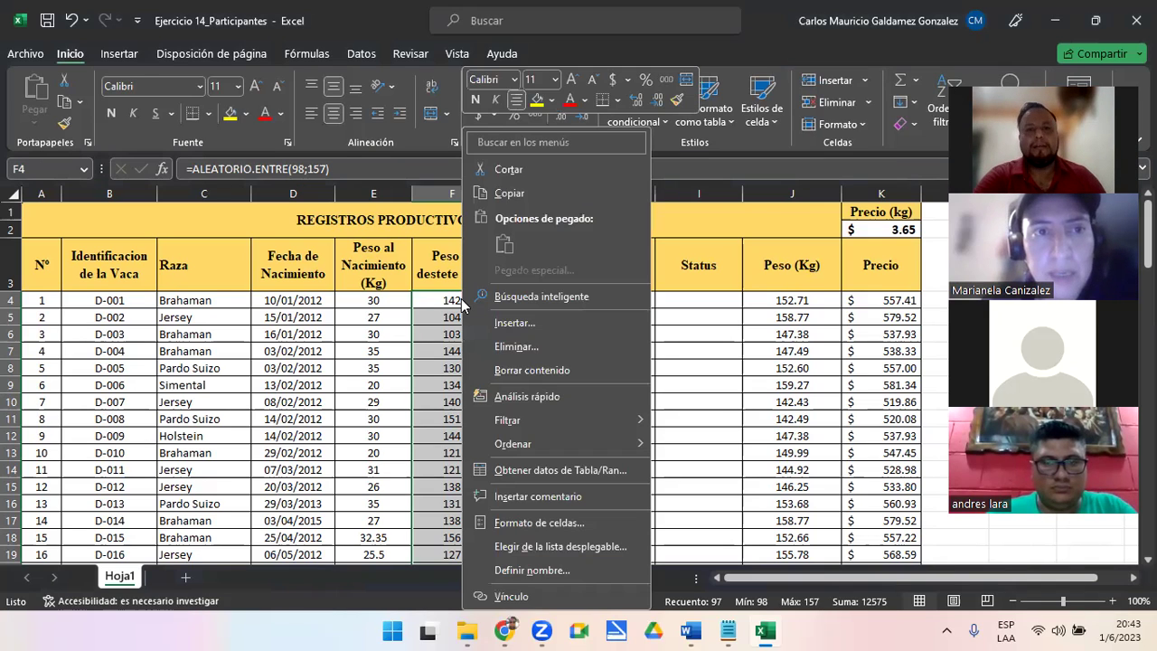
left_click(525, 199)
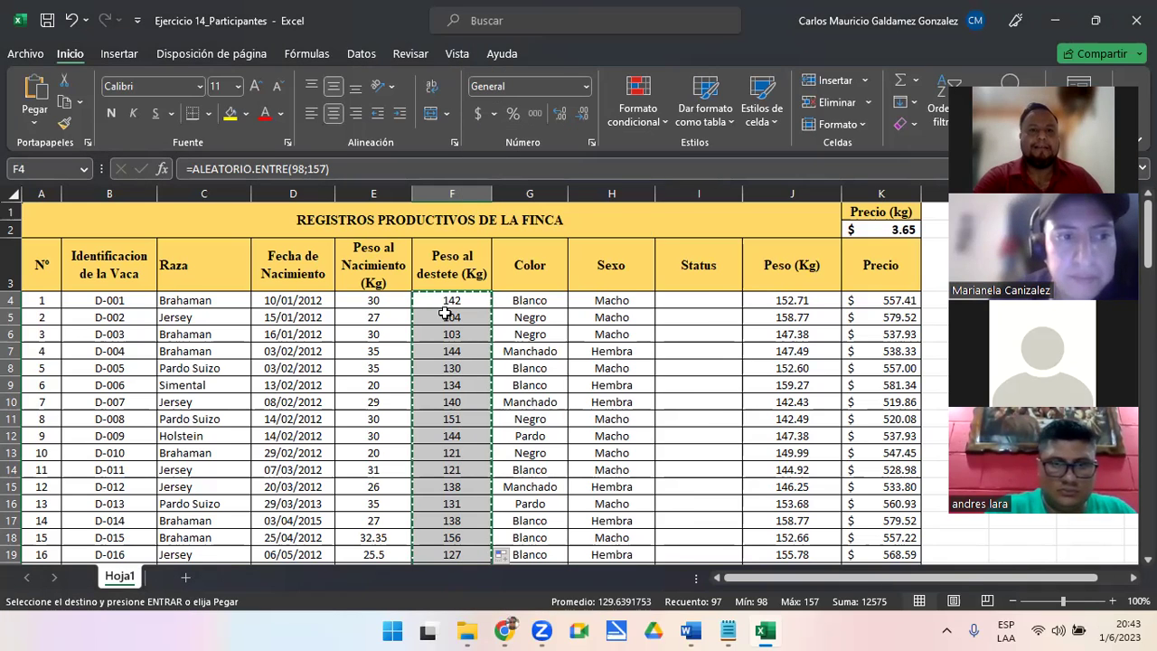
left_click(433, 301)
right_click(435, 302)
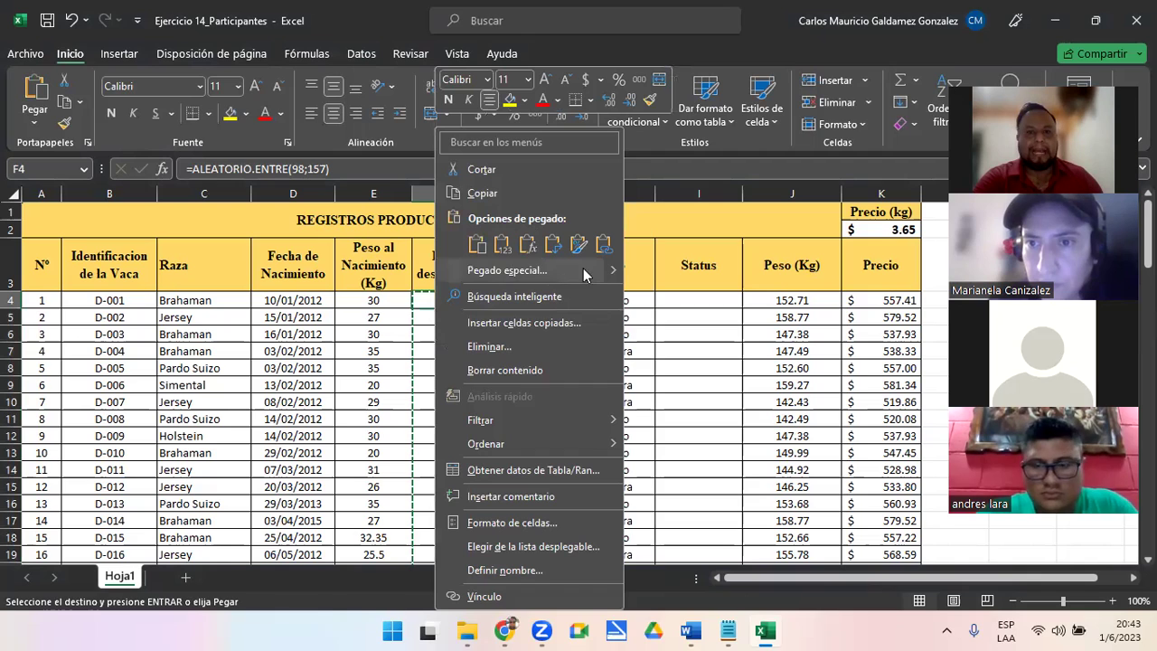
mouse_move(619, 282)
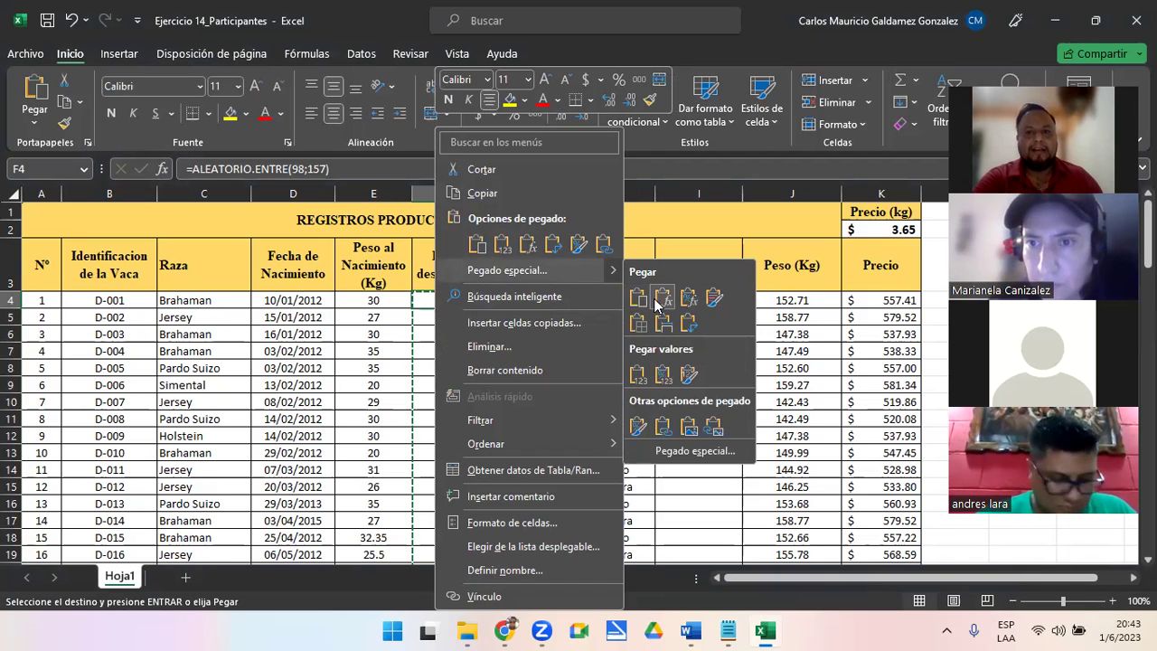
left_click(637, 374)
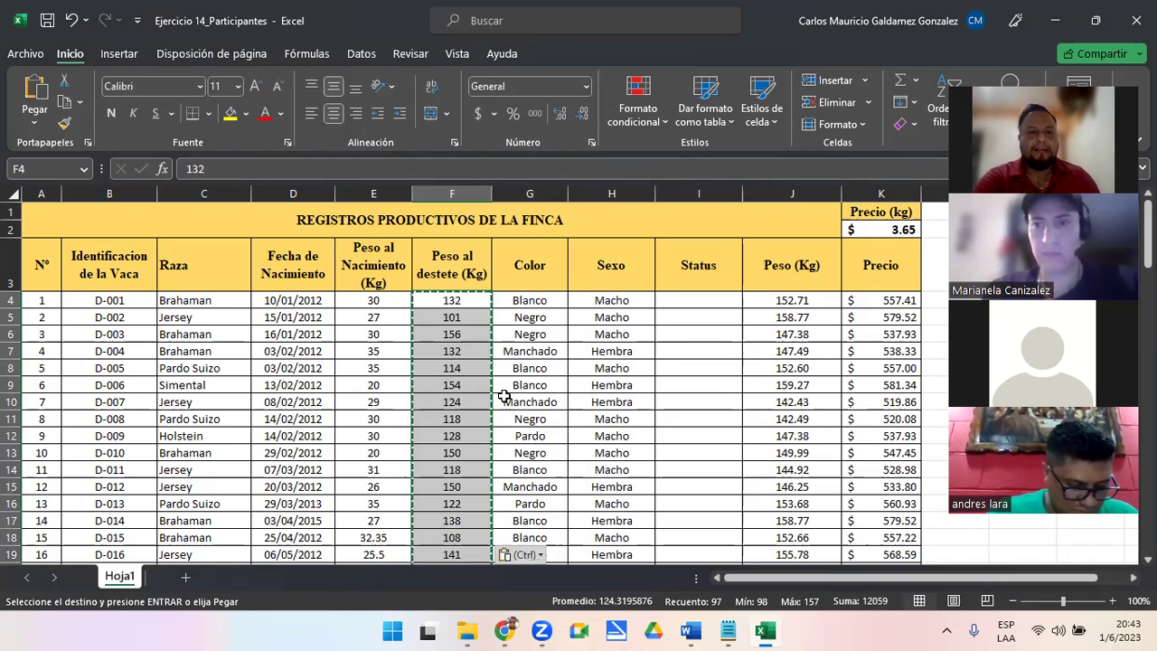
left_click(443, 304)
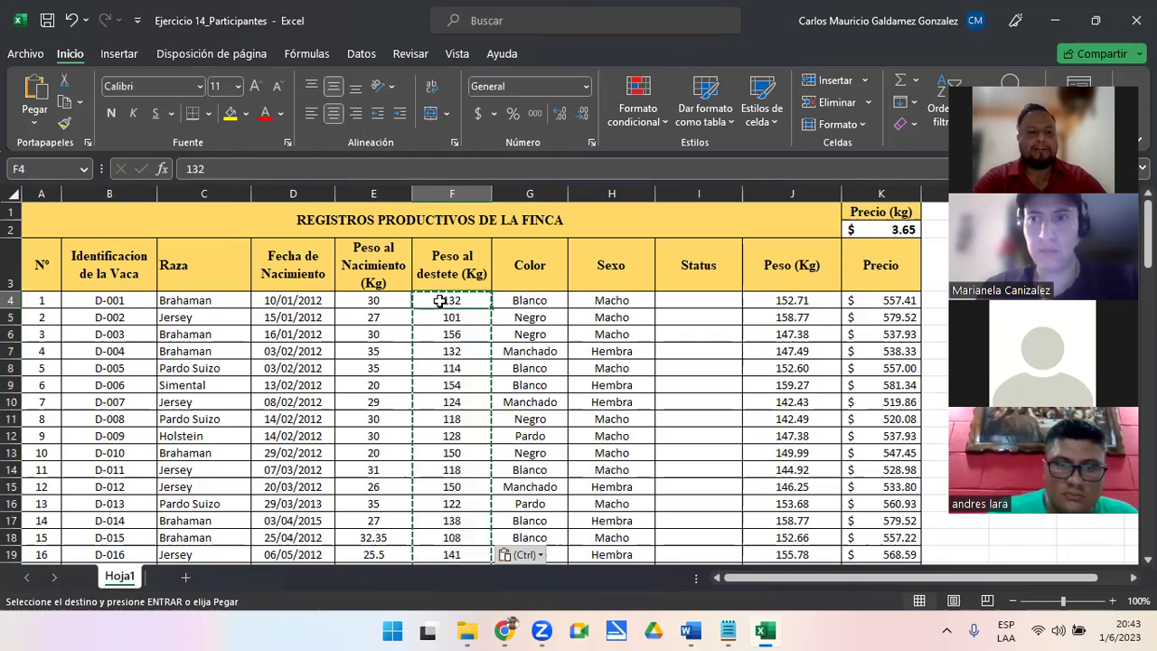
key("Escape")
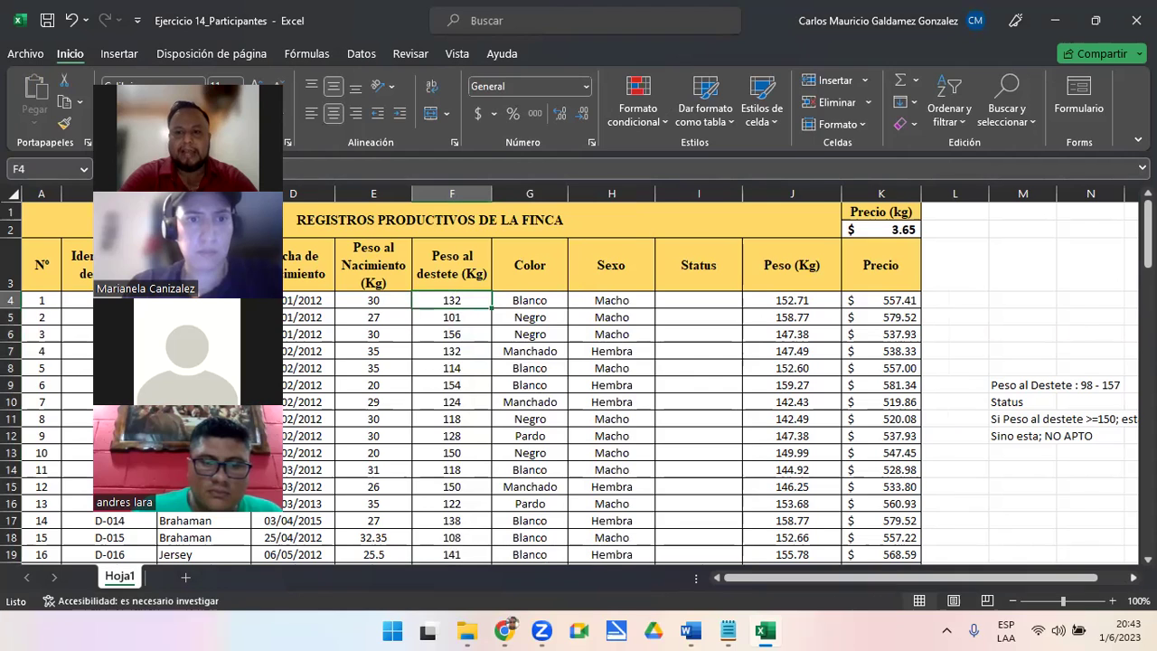
left_click(1134, 577)
left_click(955, 421)
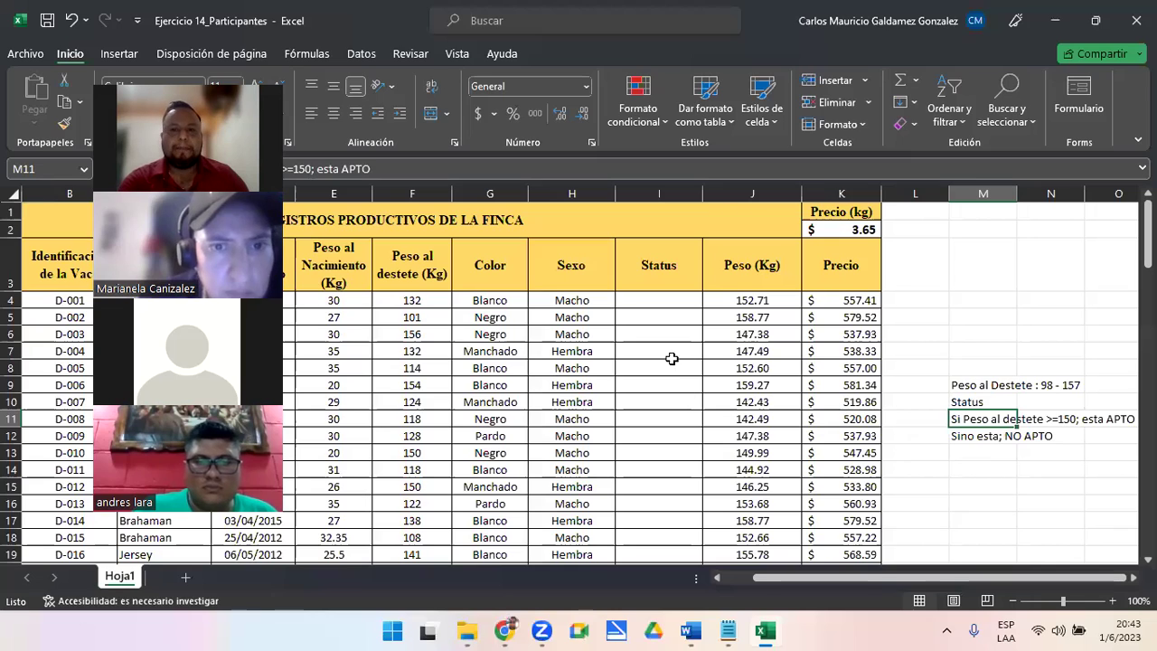
left_click(658, 300)
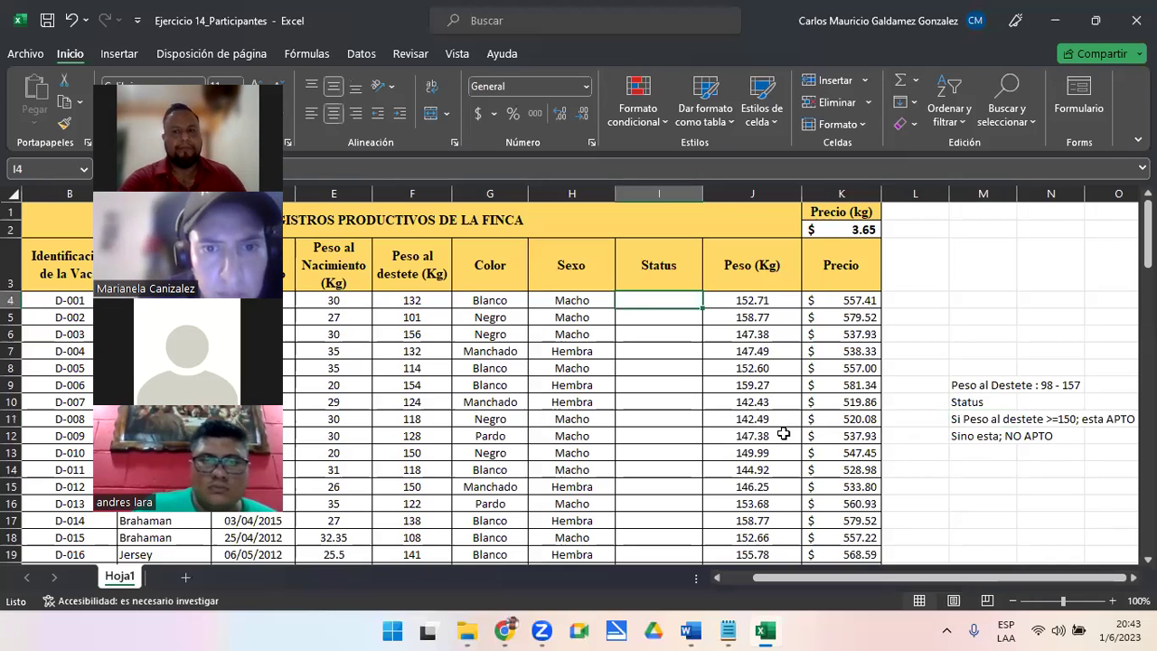
left_click(956, 438)
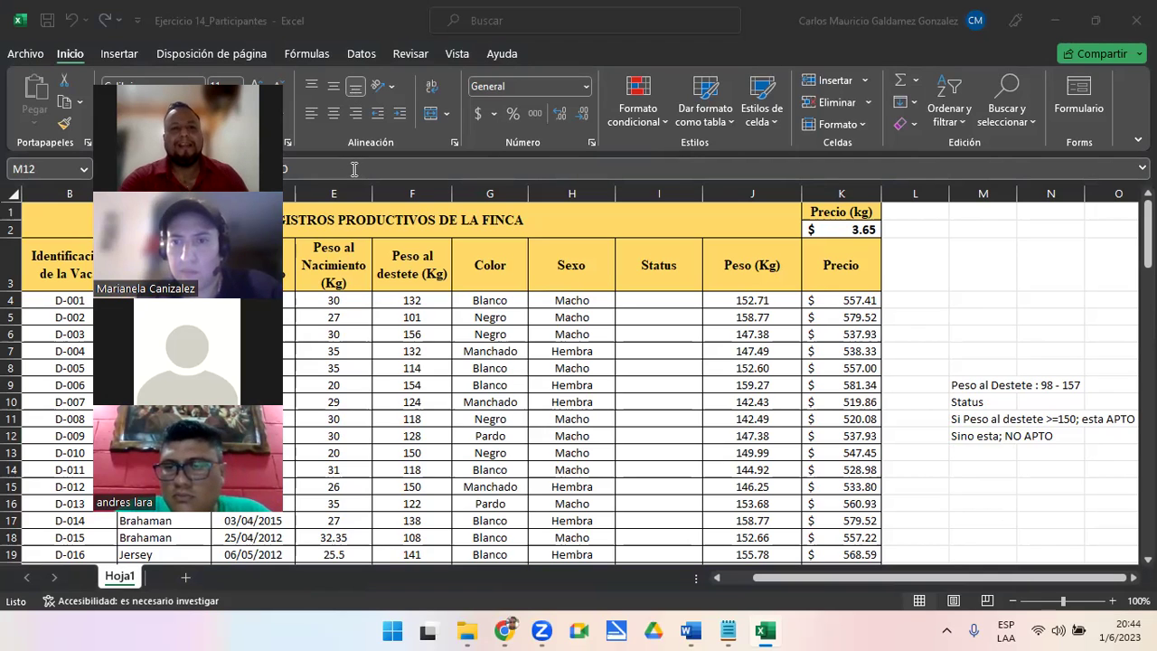
left_click(645, 299)
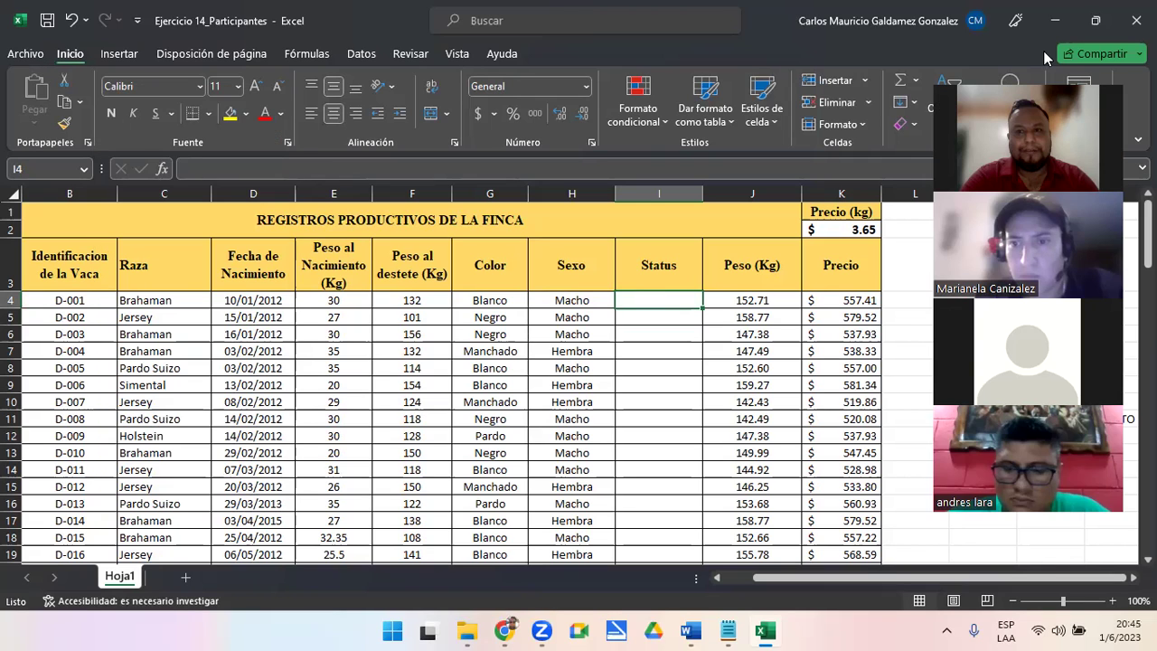
Begin encrypting the workbook with a password, then cancel and return to the sheet
left_click(26, 53)
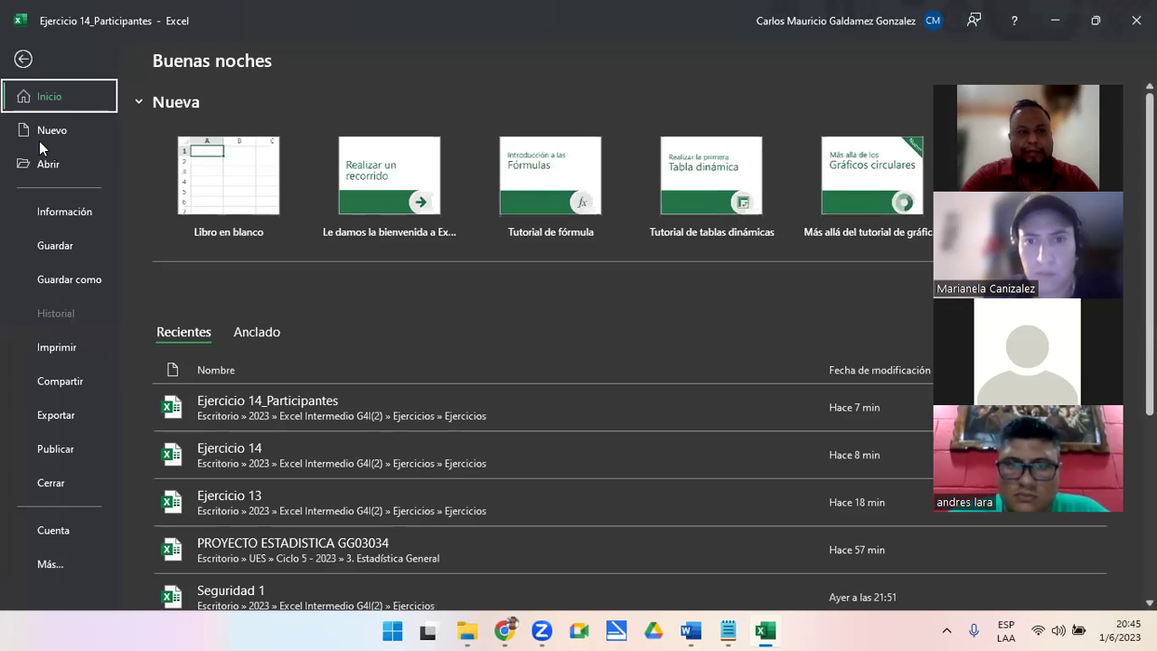
left_click(49, 220)
left_click(231, 246)
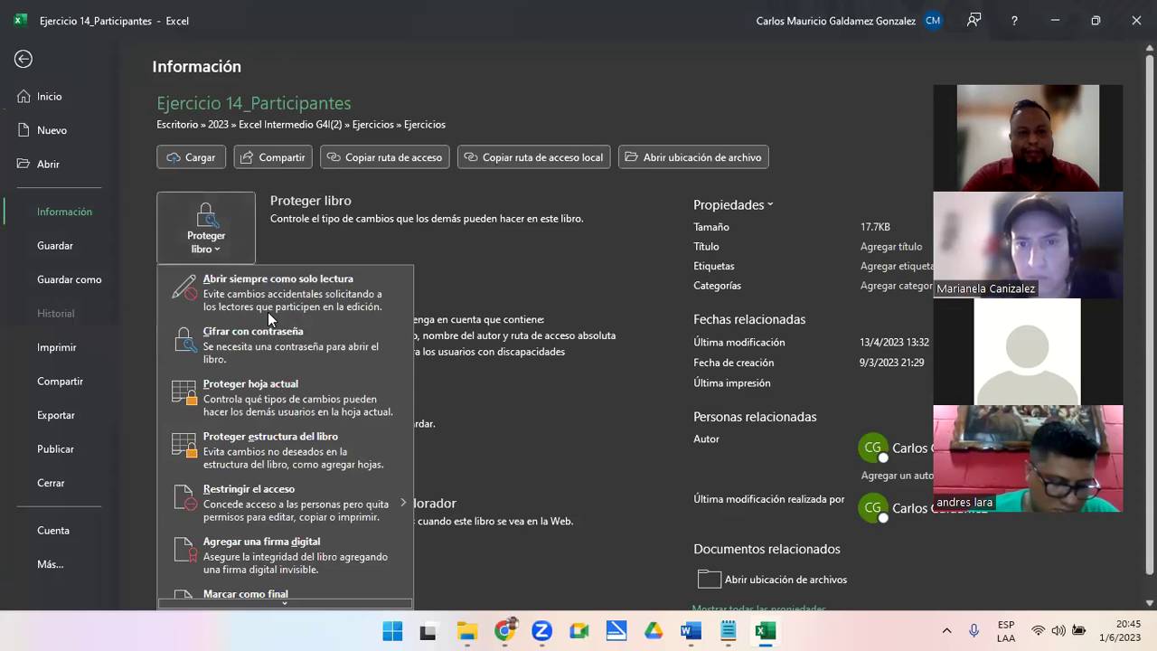
left_click(271, 343)
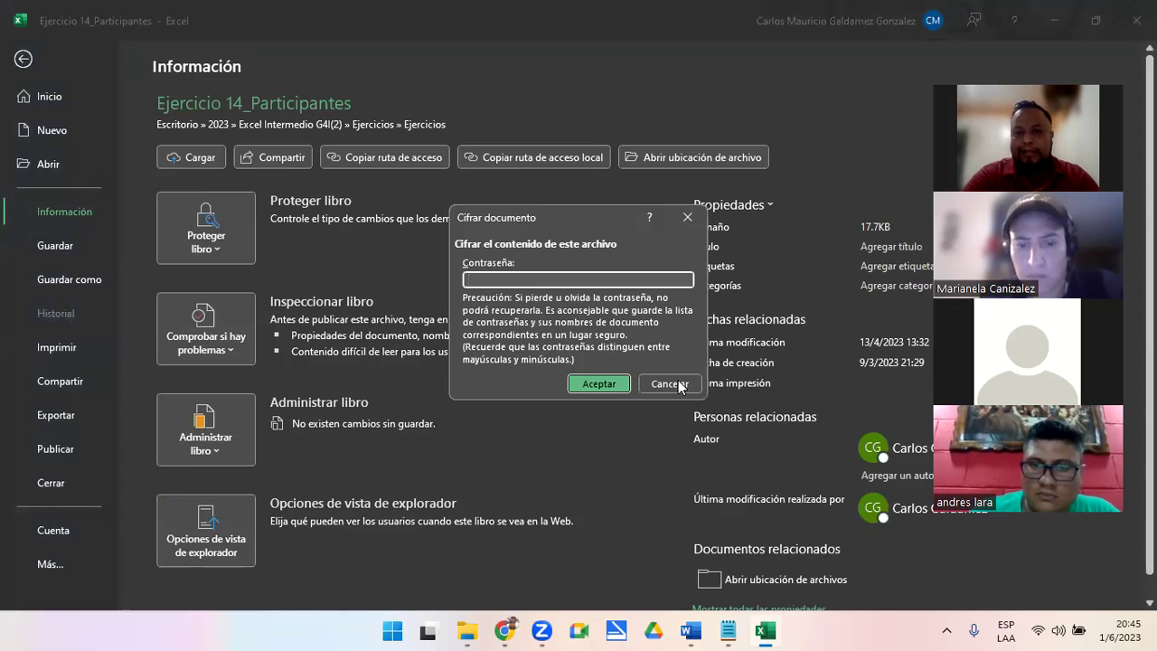
type("123456")
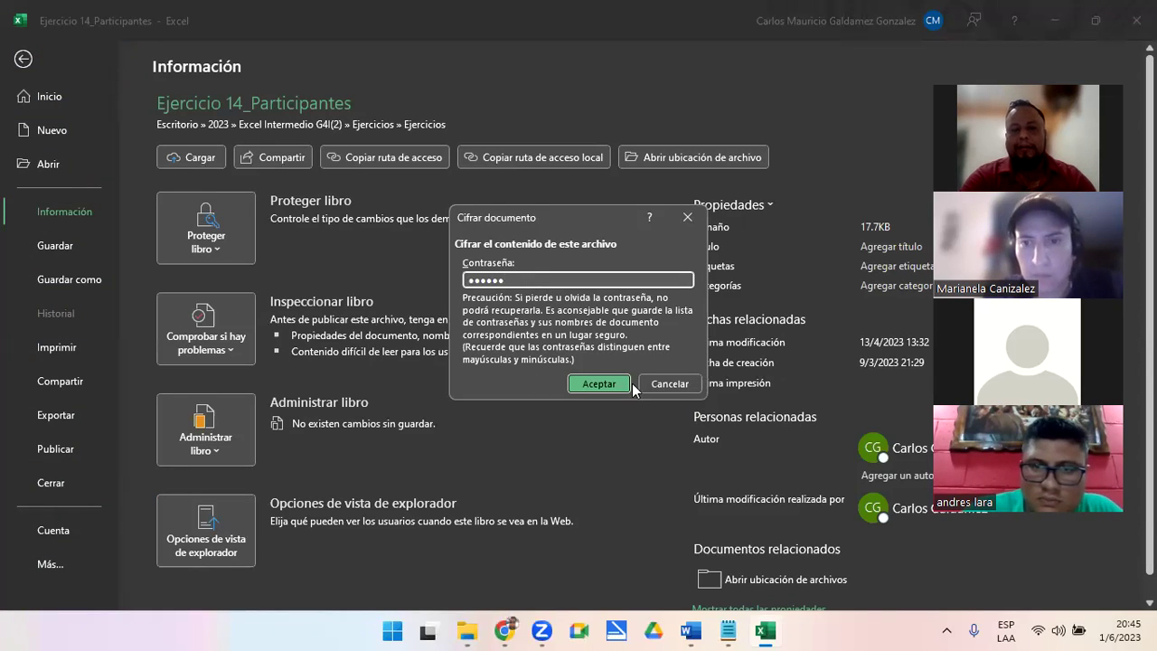
left_click(665, 387)
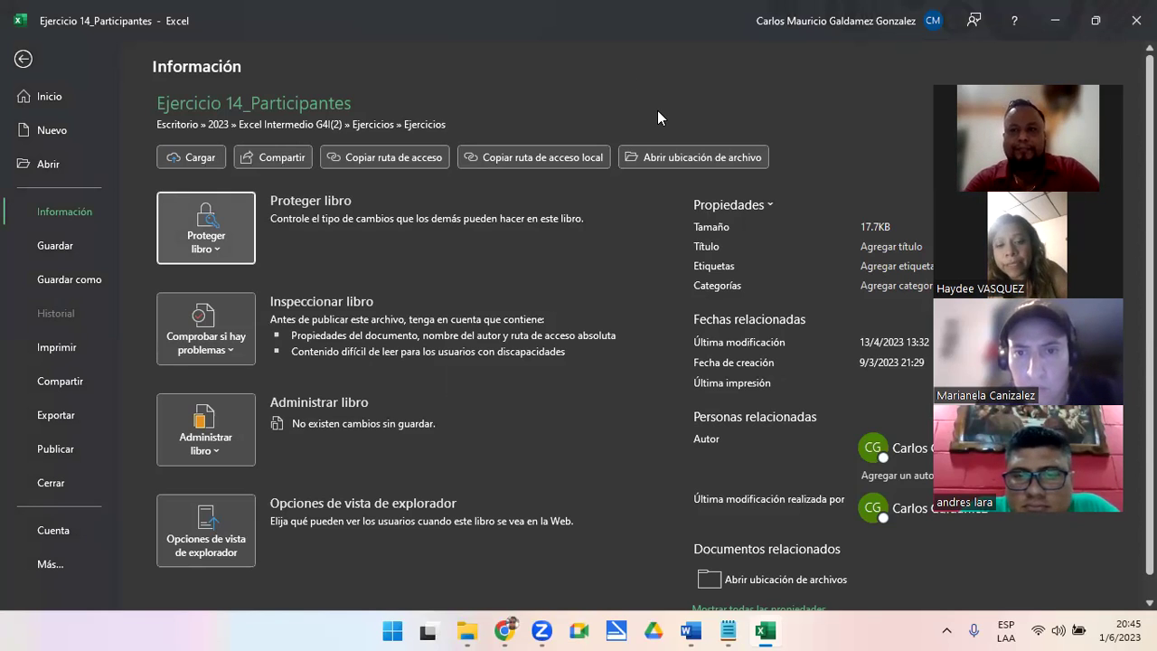
left_click(24, 59)
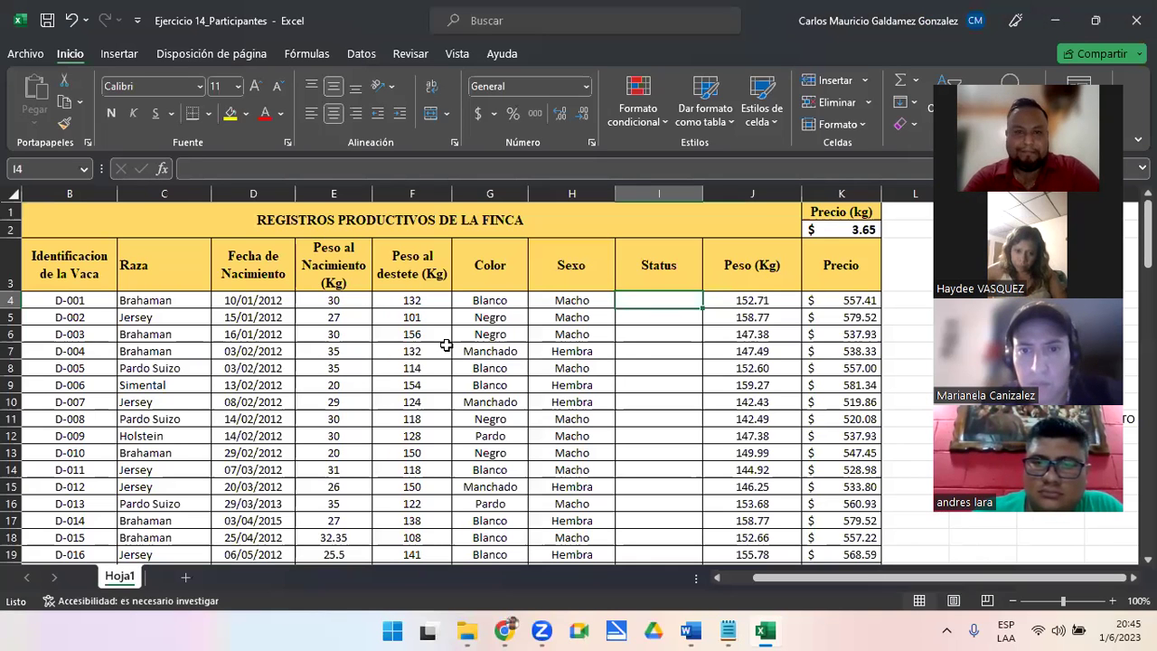
left_click(446, 345)
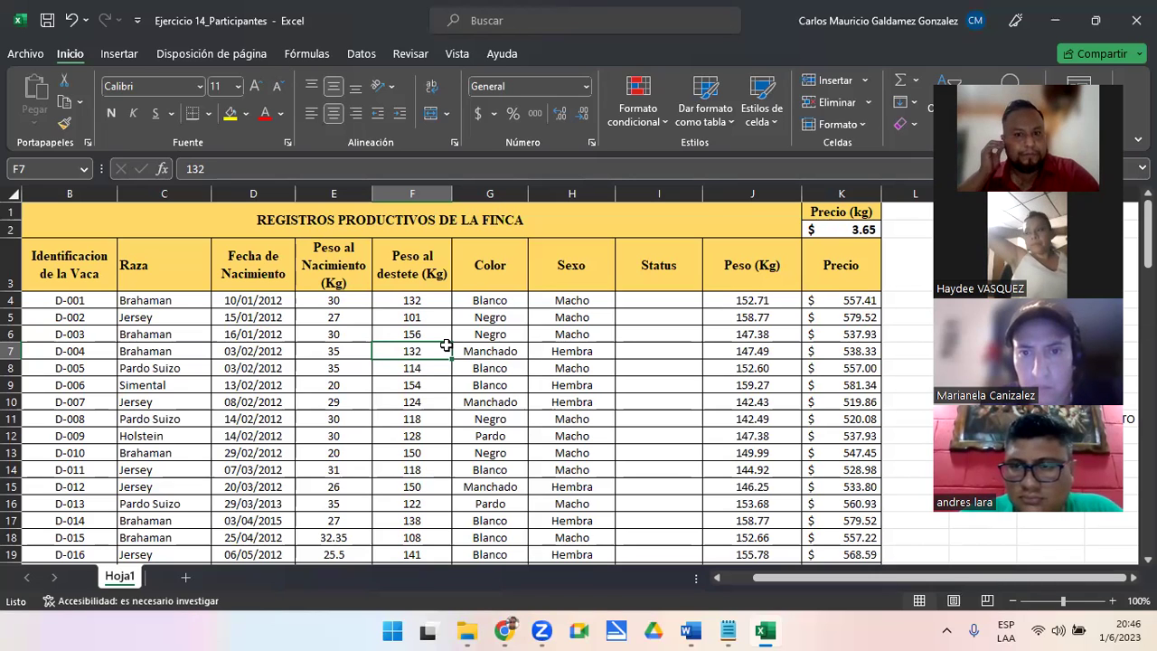
key("XF86AudioRaiseVolume")
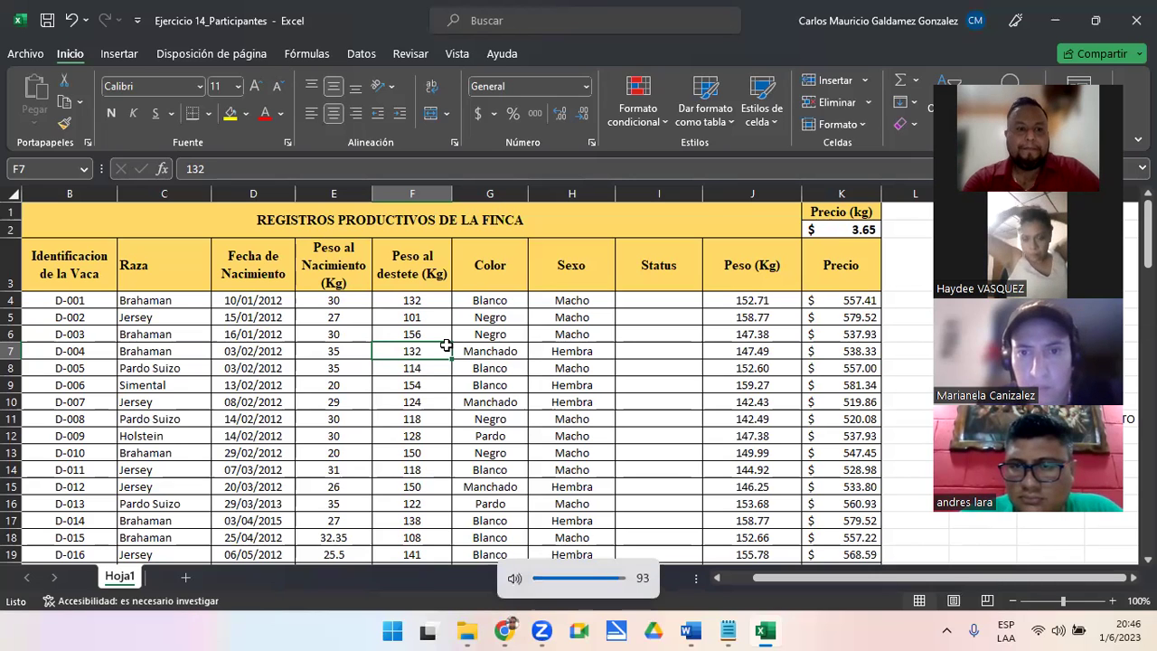
left_click(325, 332)
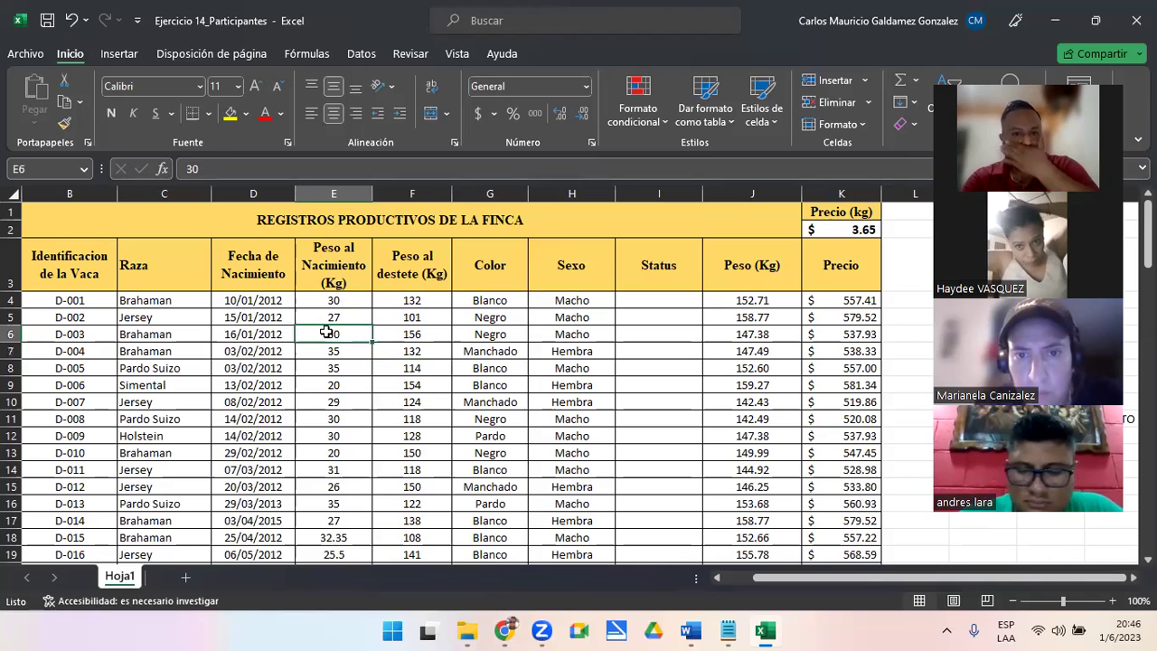
left_click_drag(51, 262, 560, 366)
left_click(814, 303)
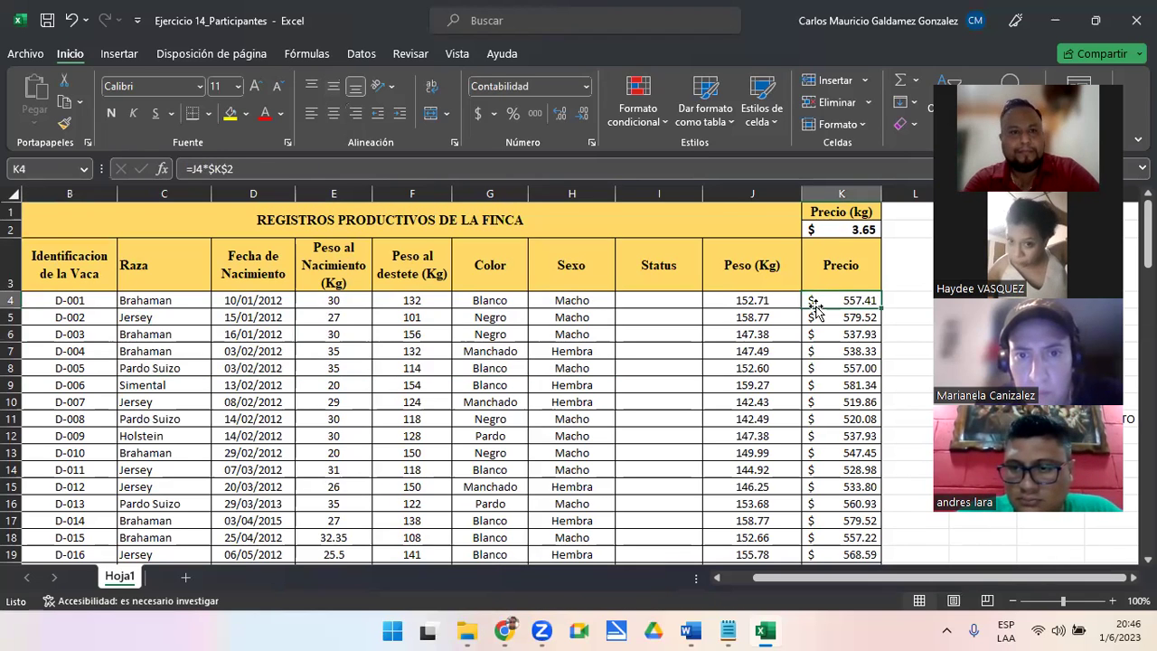
left_click(662, 304)
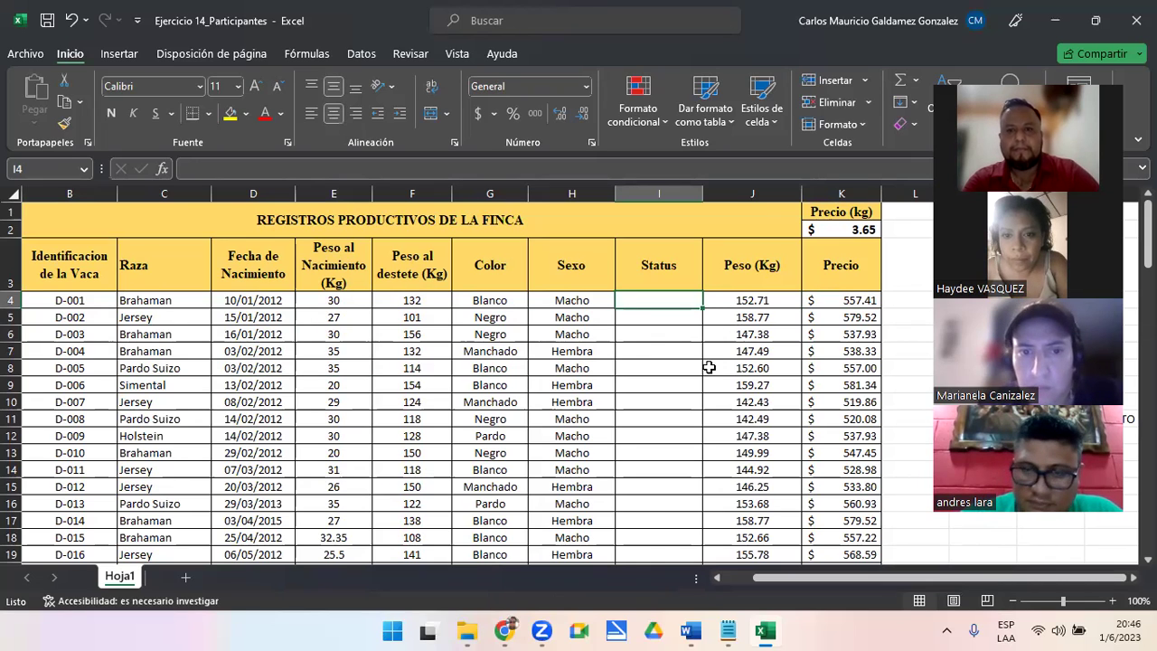
left_click(725, 301)
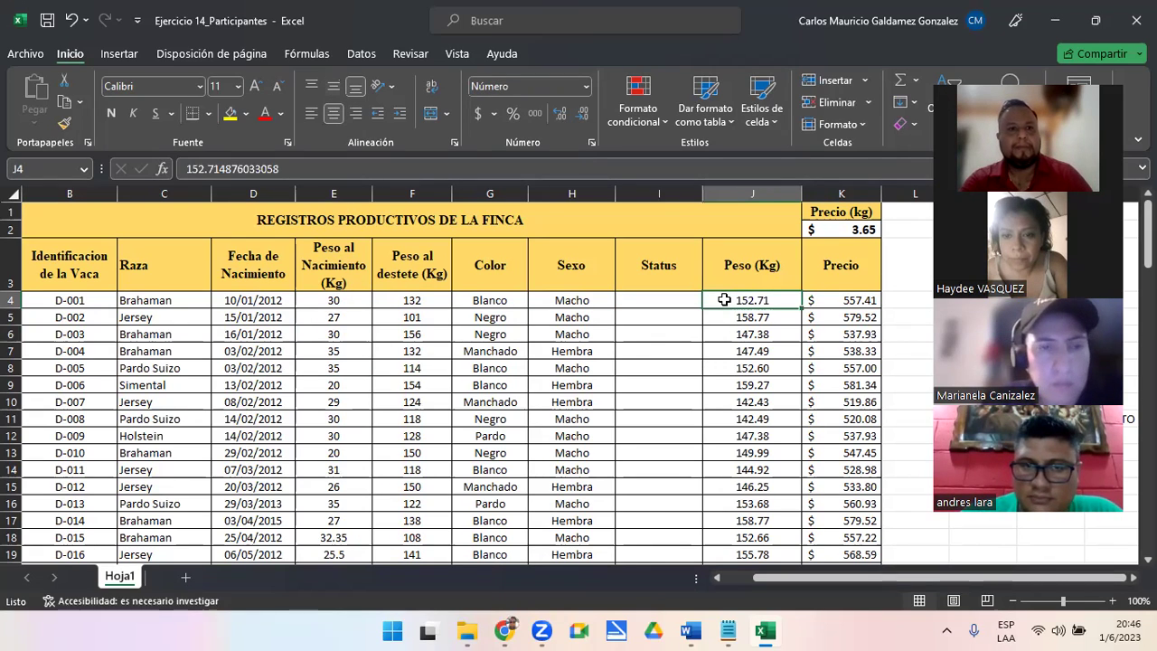
left_click(737, 336)
left_click(740, 363)
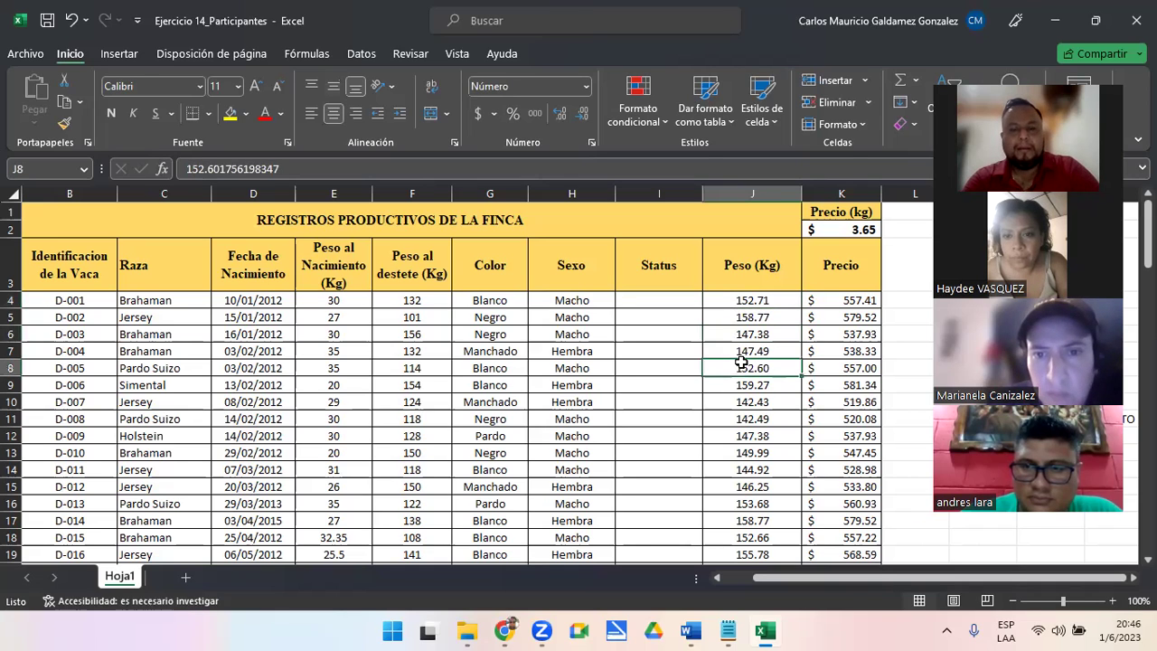
left_click(641, 307)
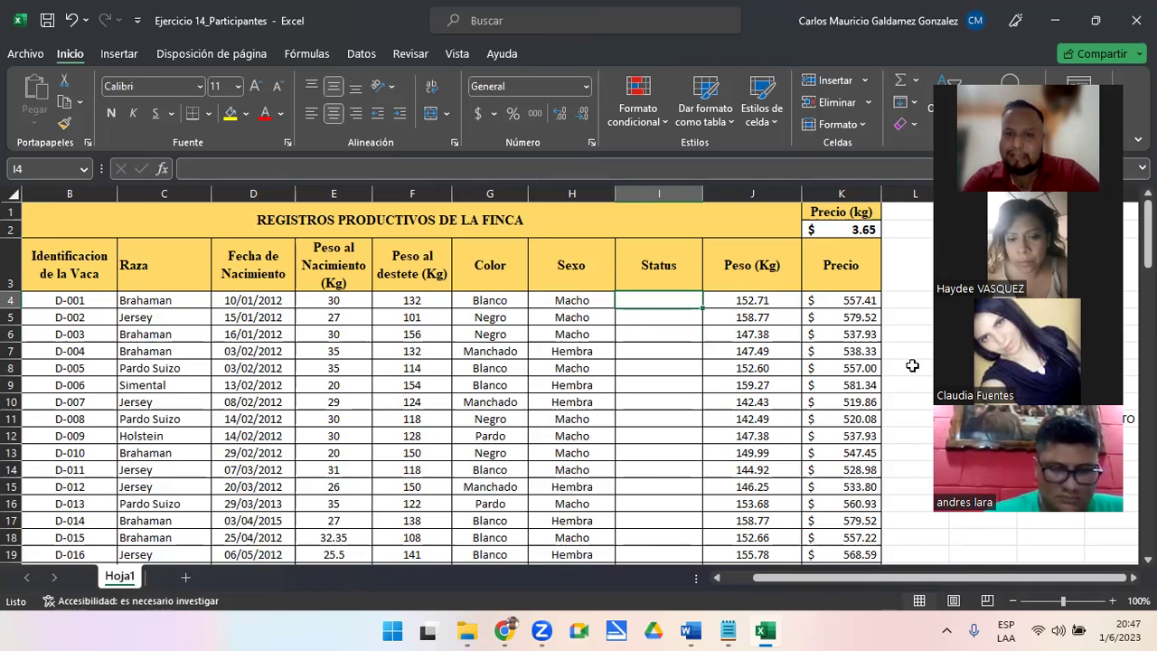
left_click(411, 300)
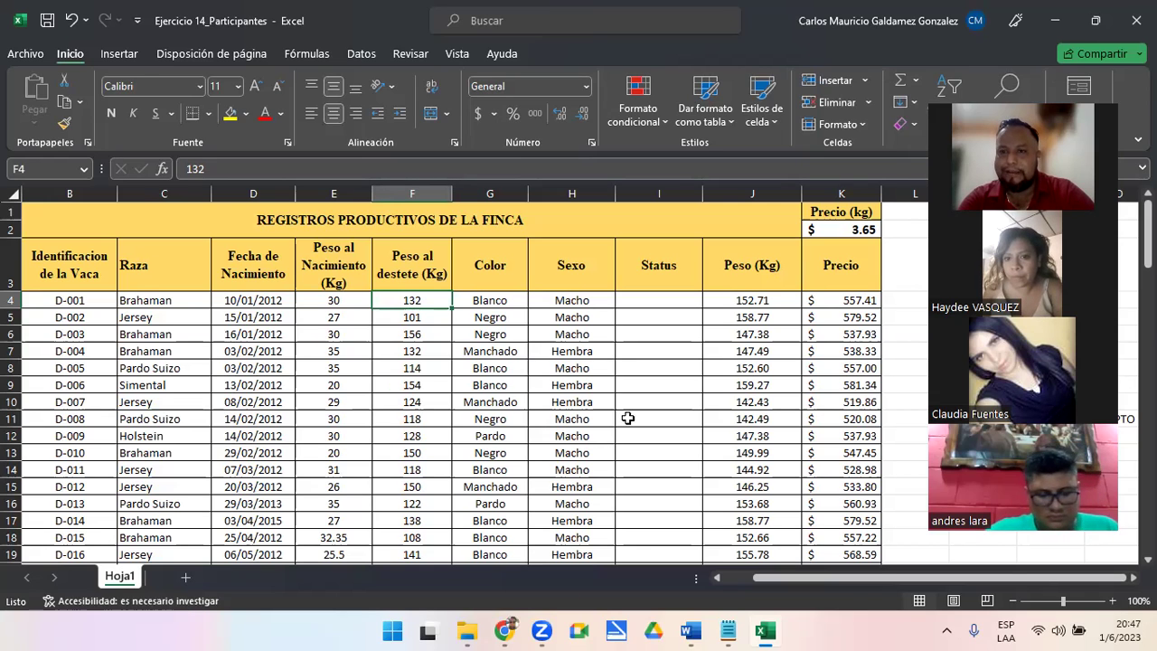
left_click(646, 299)
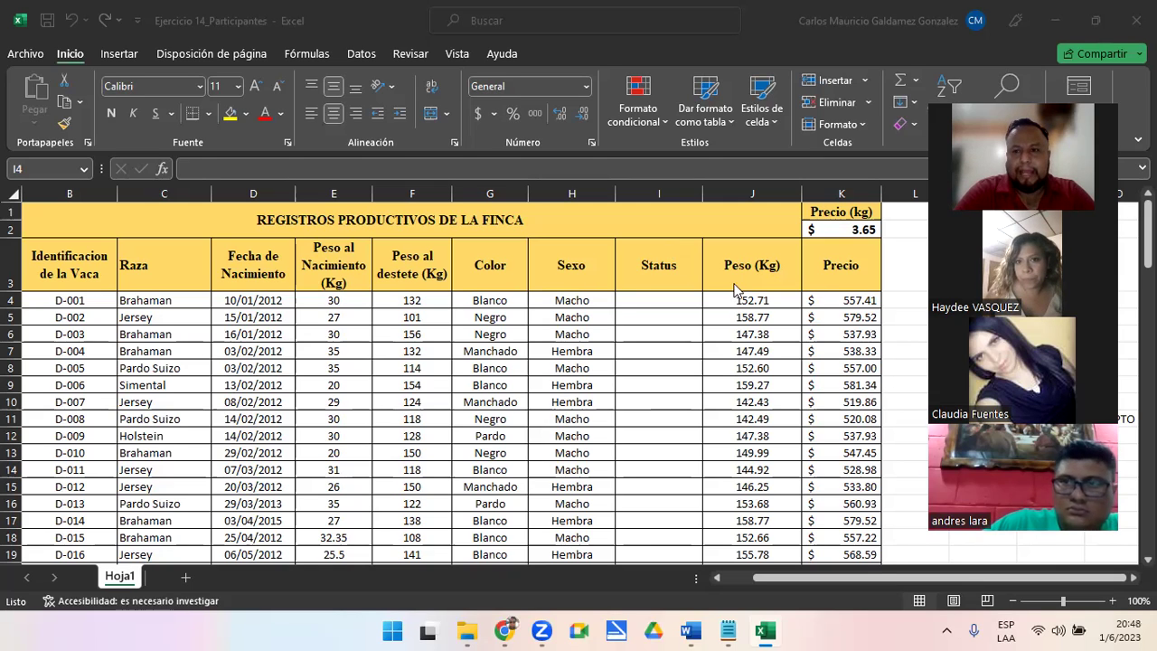
left_click(635, 302)
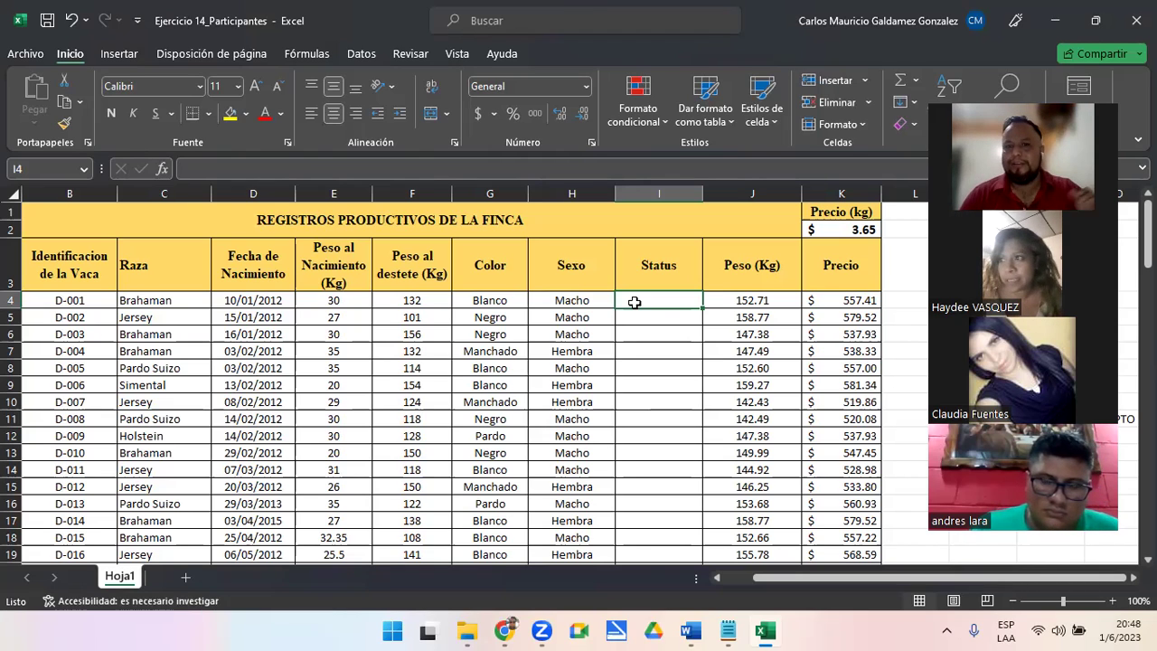
left_click(387, 302)
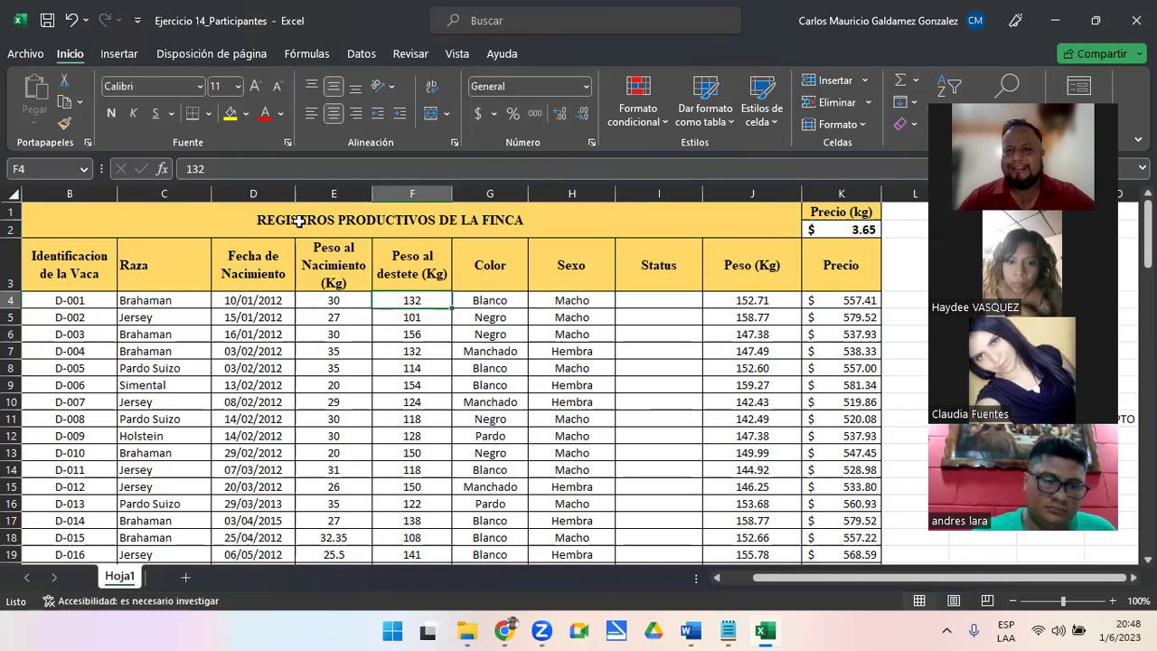
left_click_drag(409, 302, 426, 535)
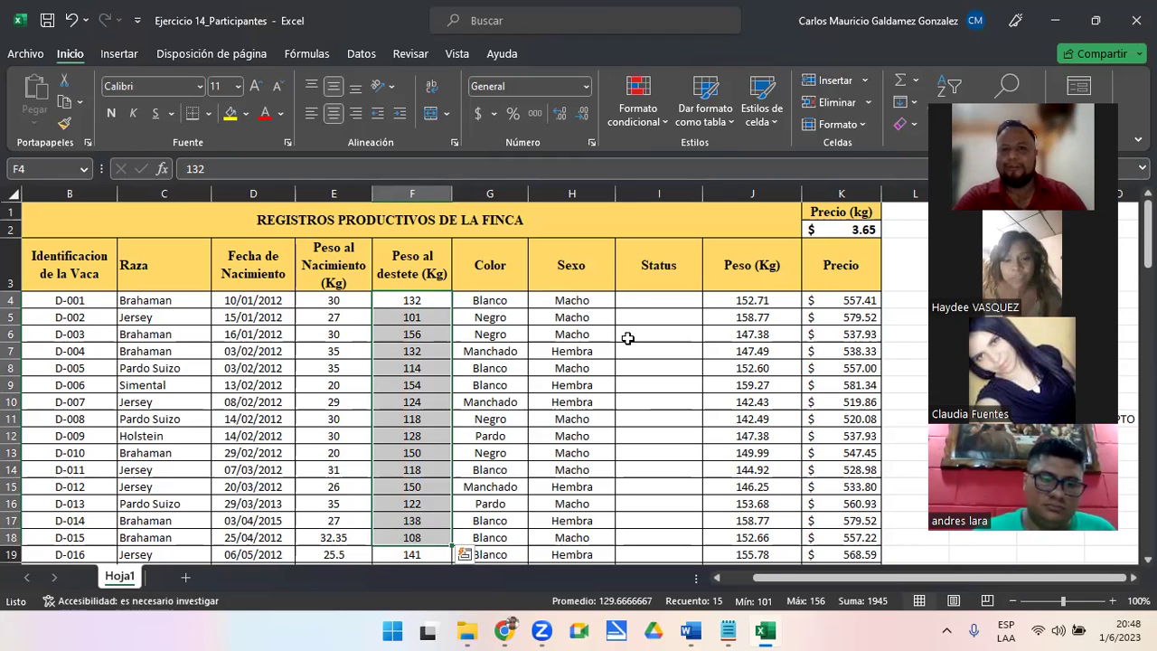
left_click(631, 300)
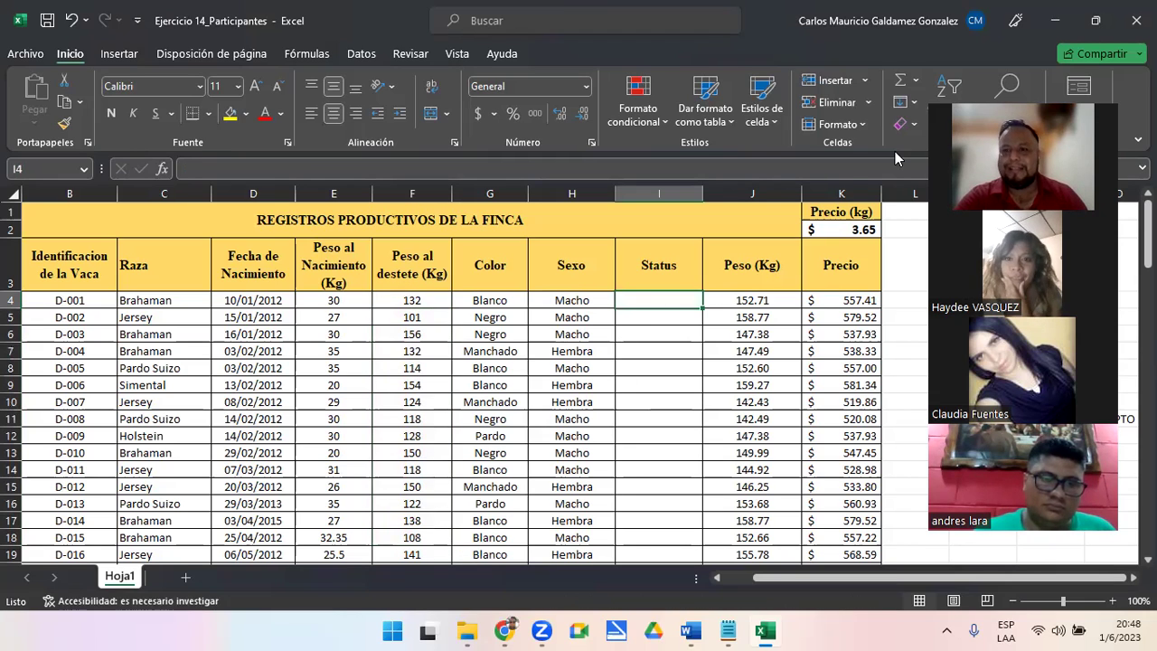
left_click(1031, 419)
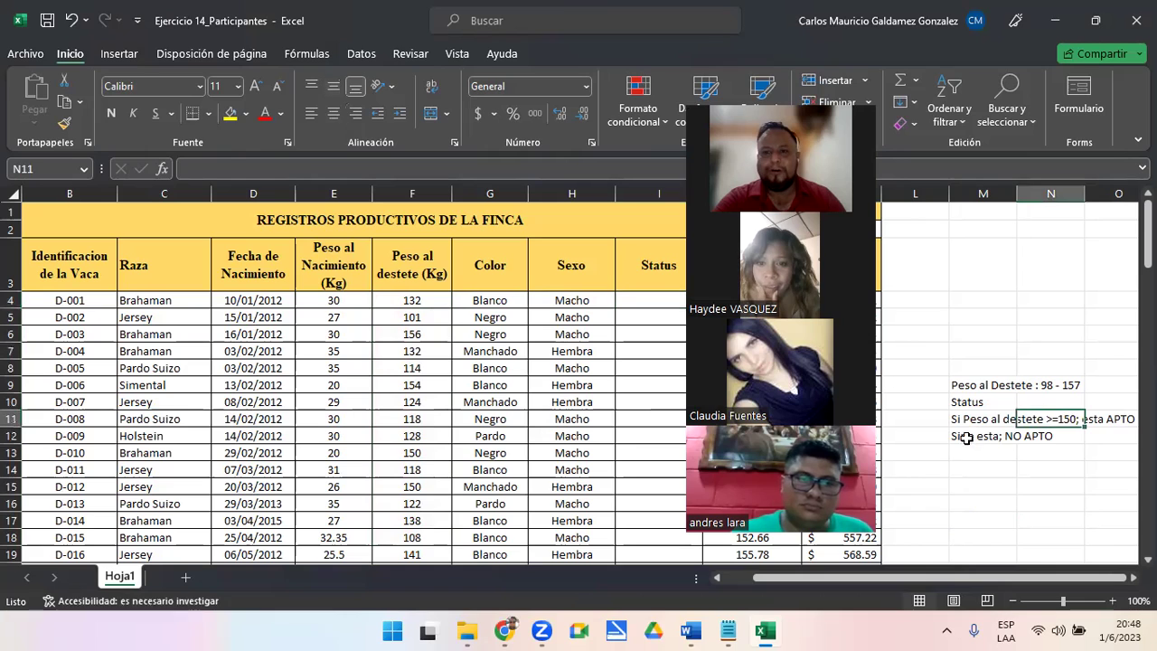
left_click(951, 437)
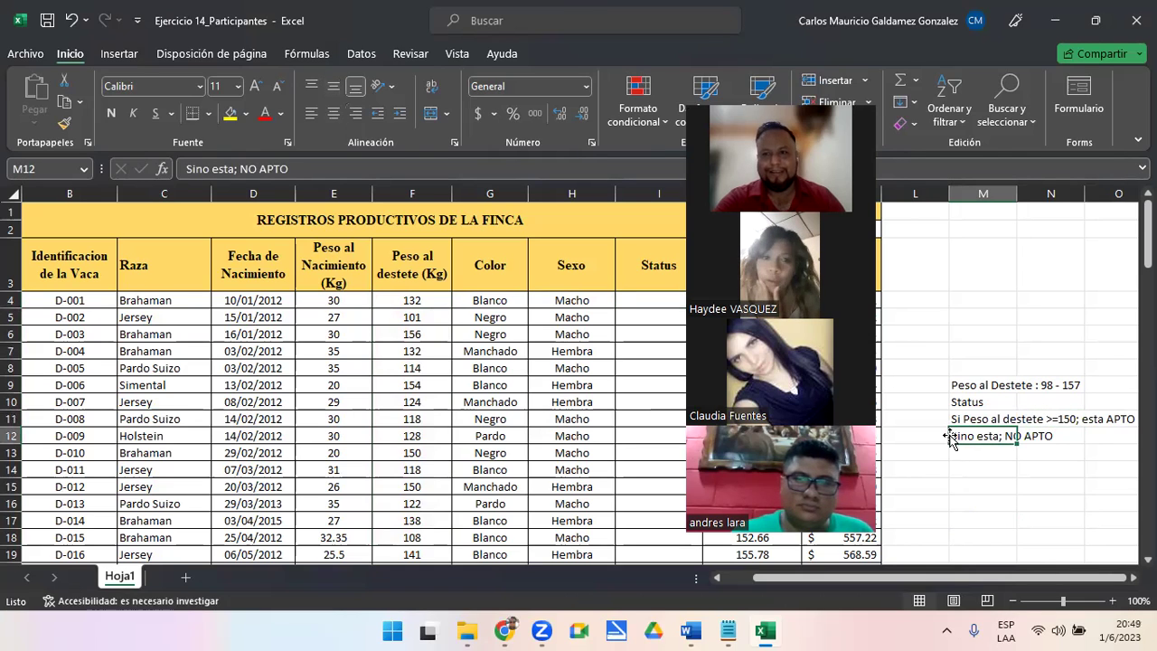
left_click(655, 296)
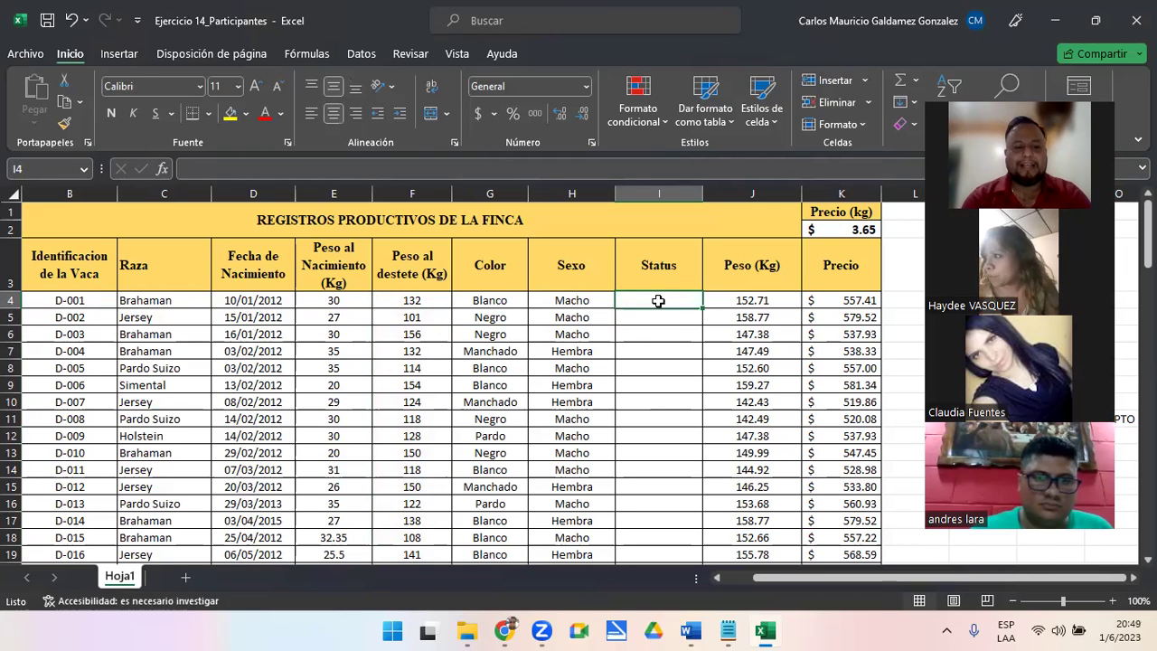
Begin the Status formula in I4 as =SI(F4
type("=si")
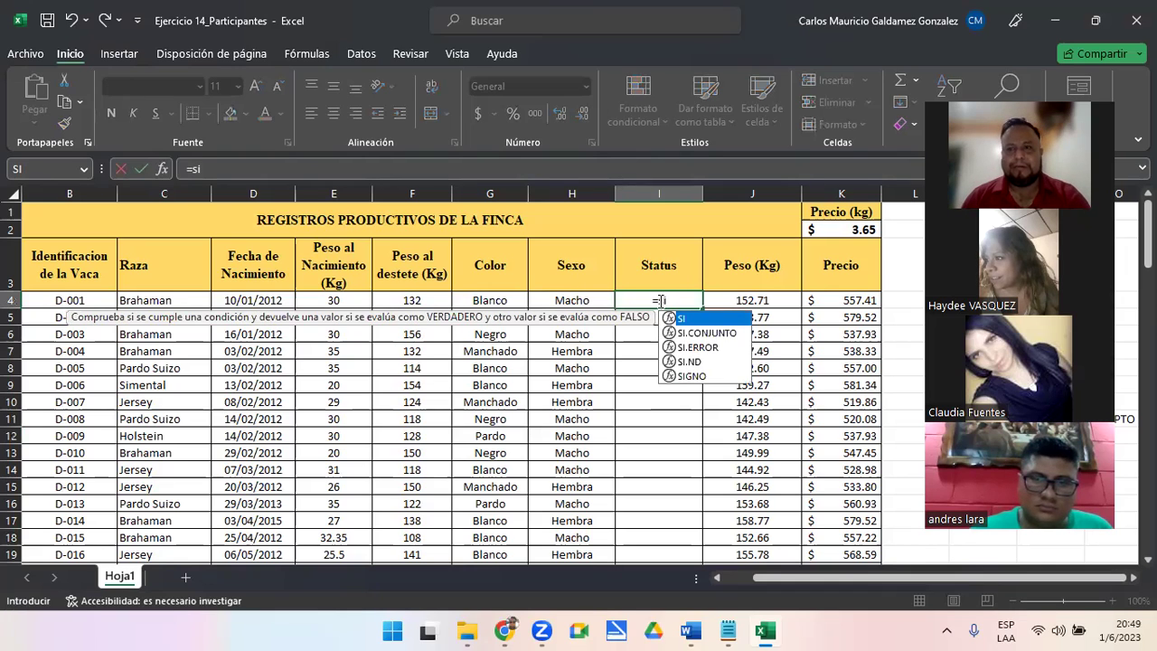
key("Tab")
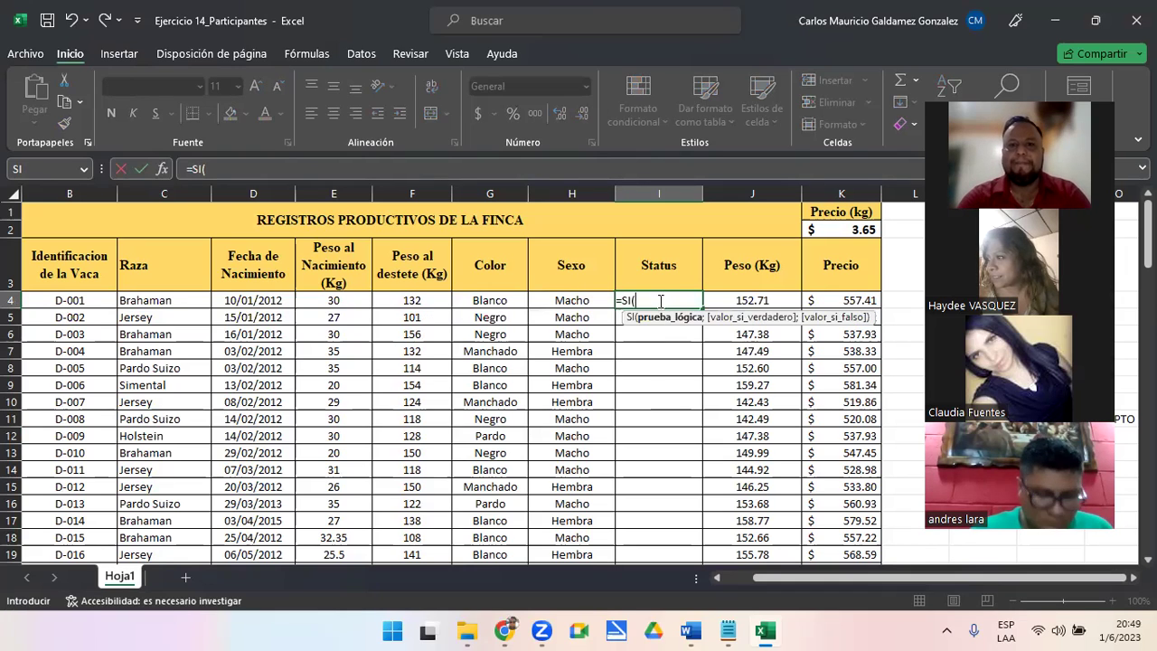
left_click(408, 300)
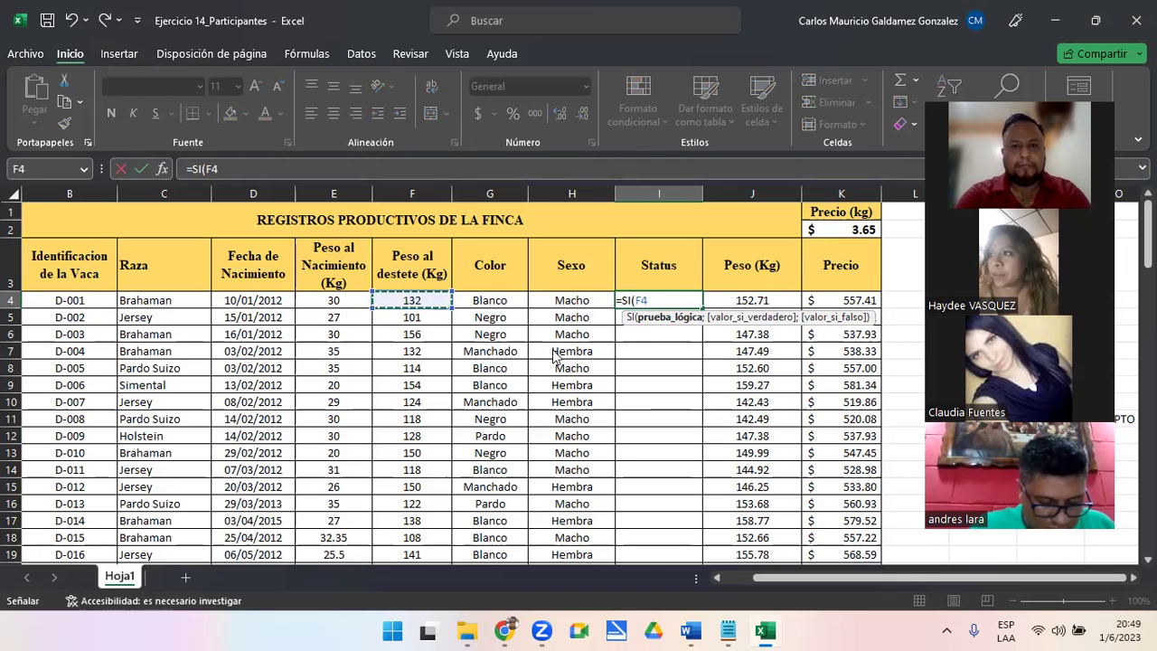
Dismiss the KeyTips and bring up the Insertar ribbon commands
key("alt")
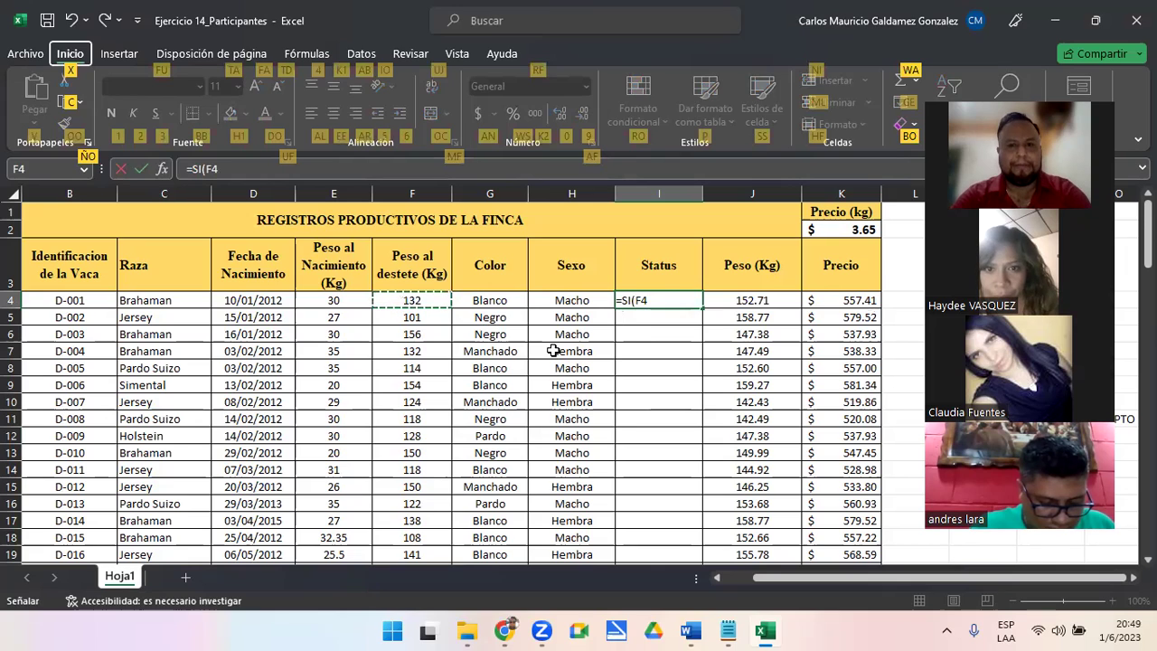
key("Escape")
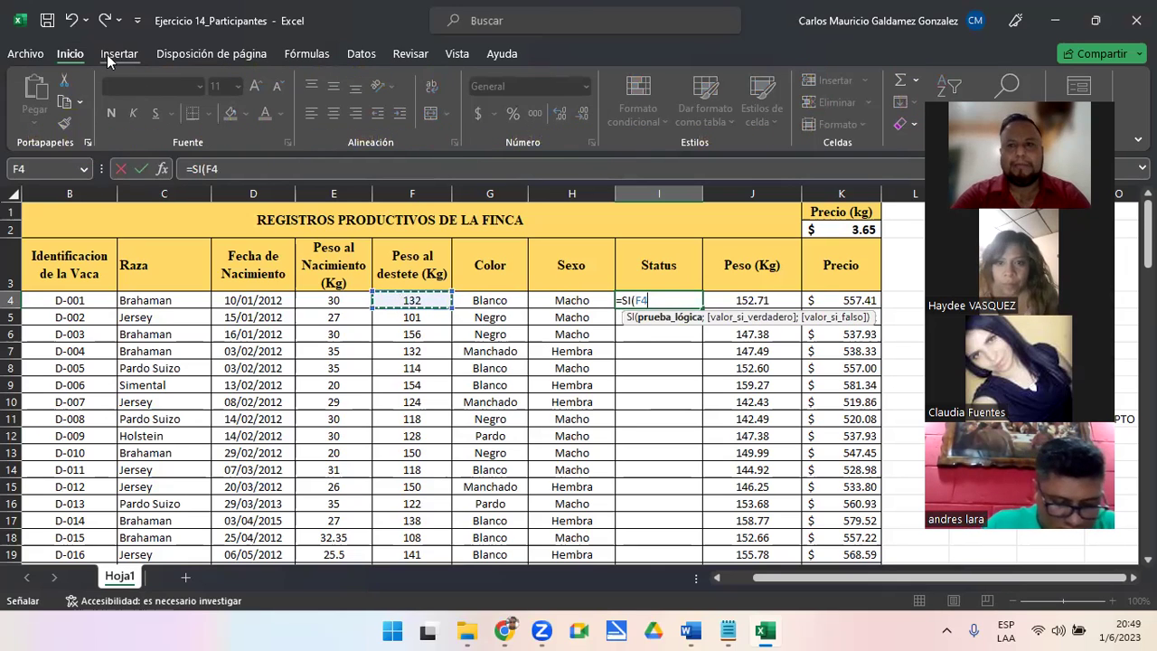
left_click(110, 54)
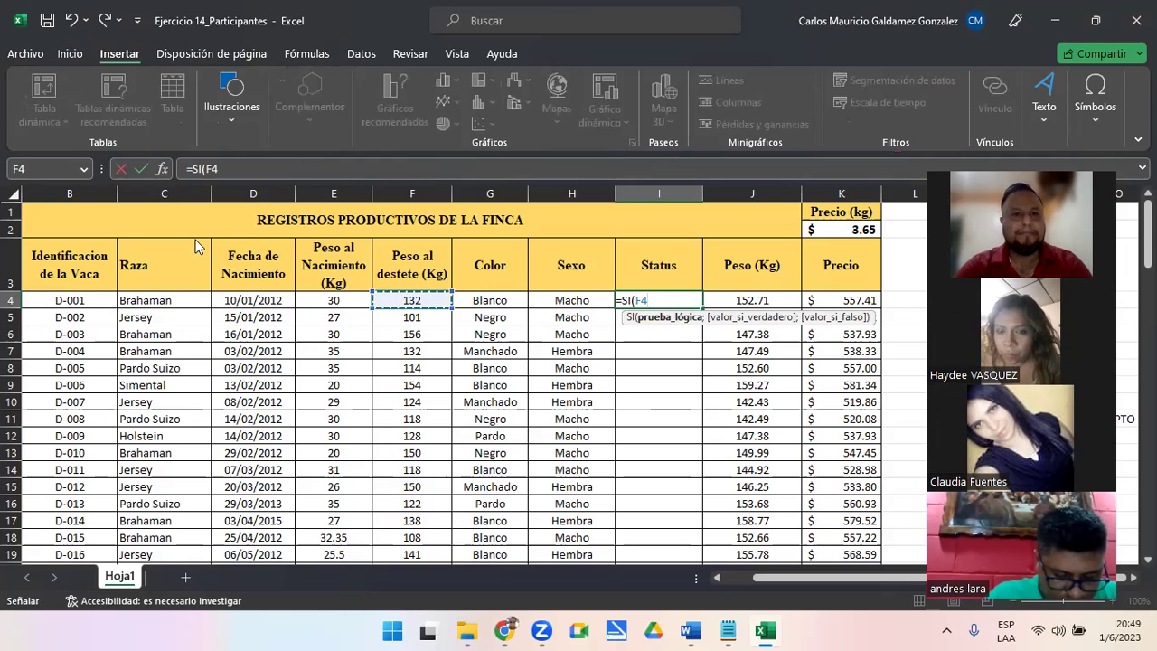
Replace I4's contents with a '>' sign inserted from the Símbolo dialog
left_click(1096, 100)
key("Escape")
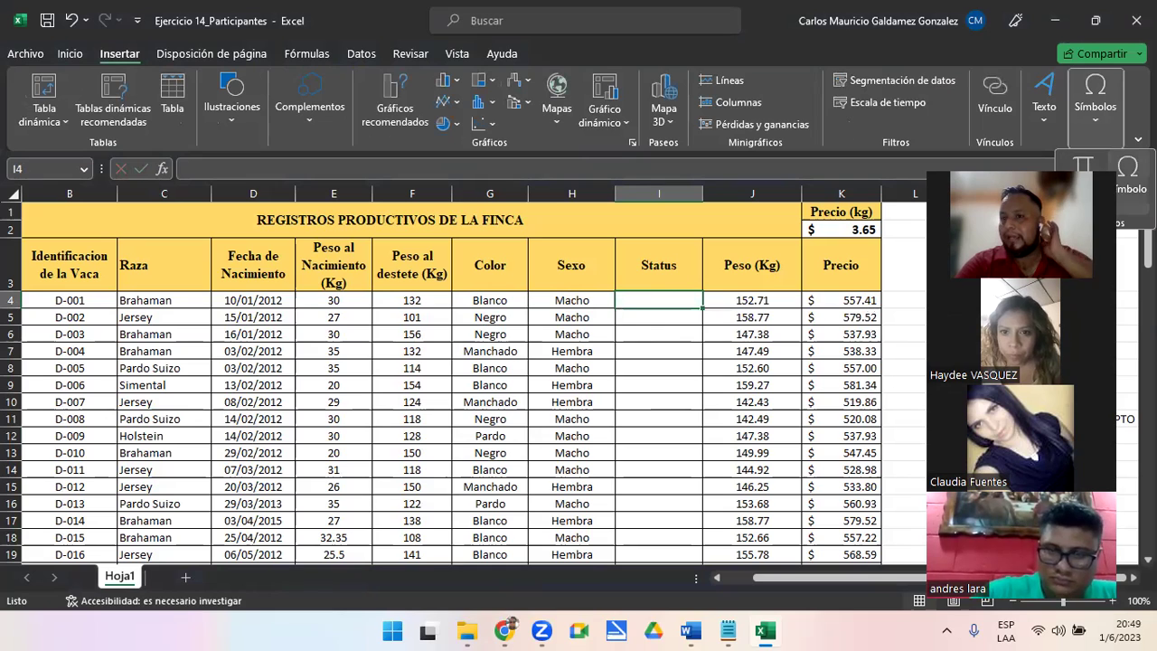
key("F2")
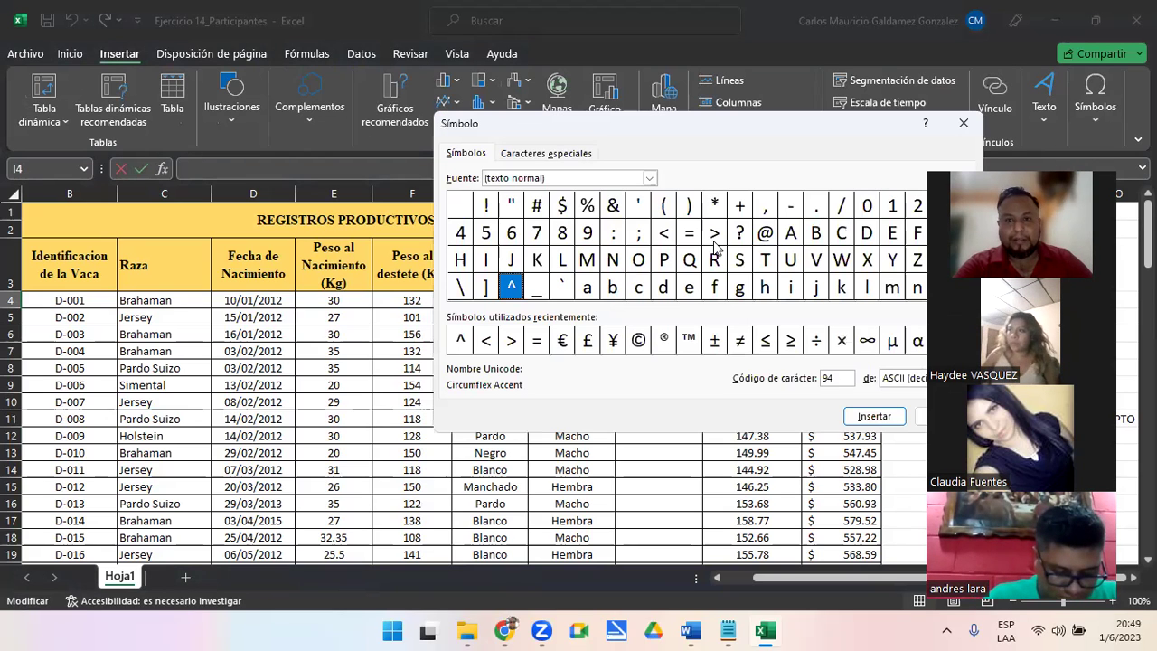
left_click(714, 240)
left_click(874, 417)
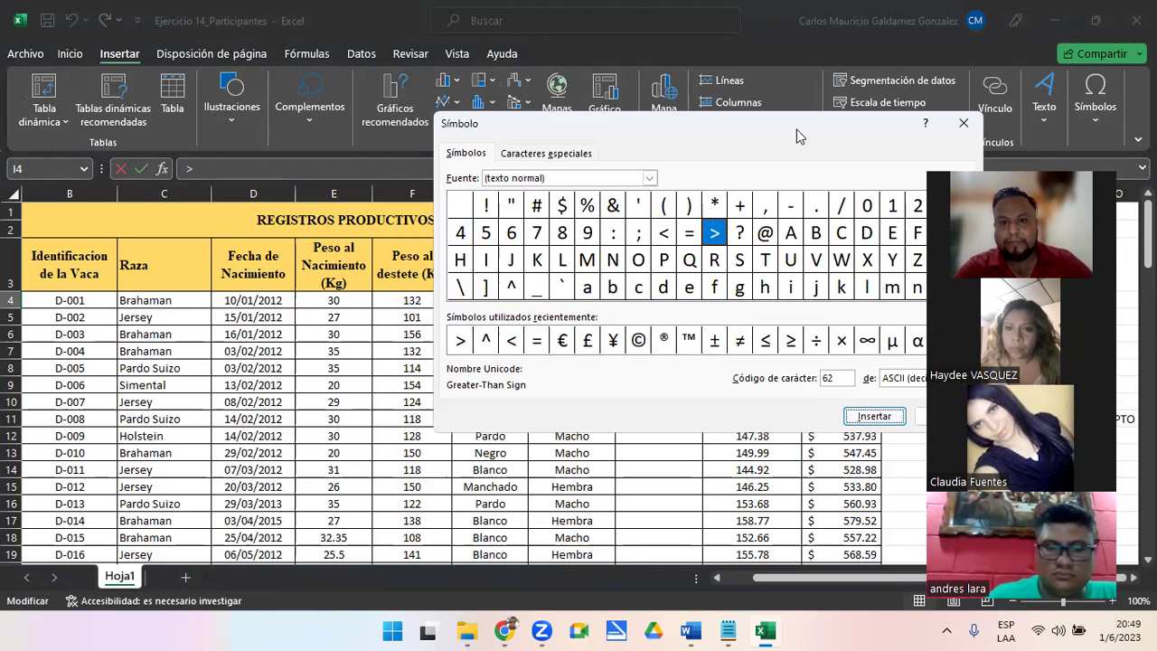
left_click_drag(797, 129, 280, 209)
left_click(427, 498)
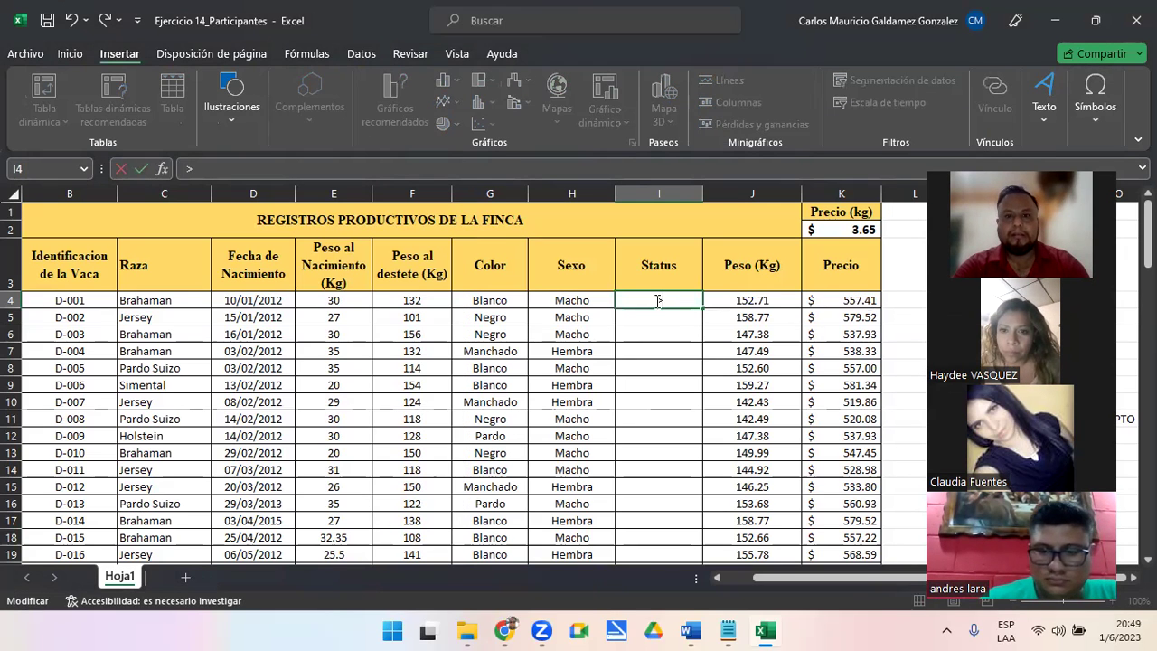
Complete I4 as =SI(F4>=150;"APTO";"NO APTO") and commit it
key("Home")
type("=SI(")
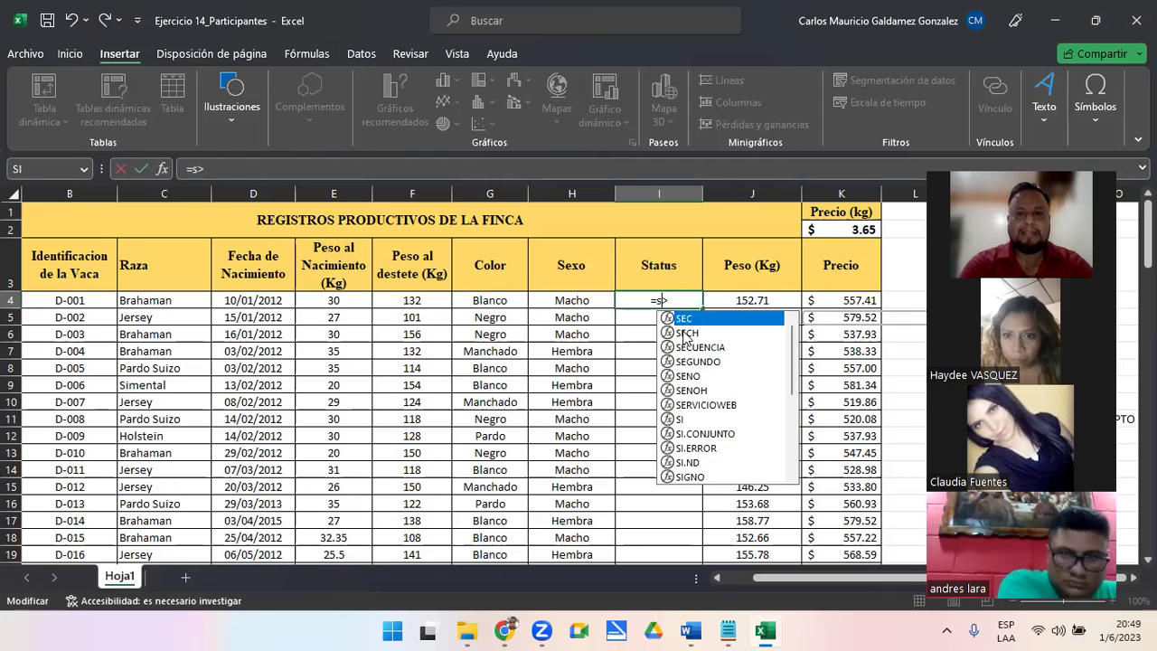
left_click(387, 303)
left_click(649, 297)
type("=150")
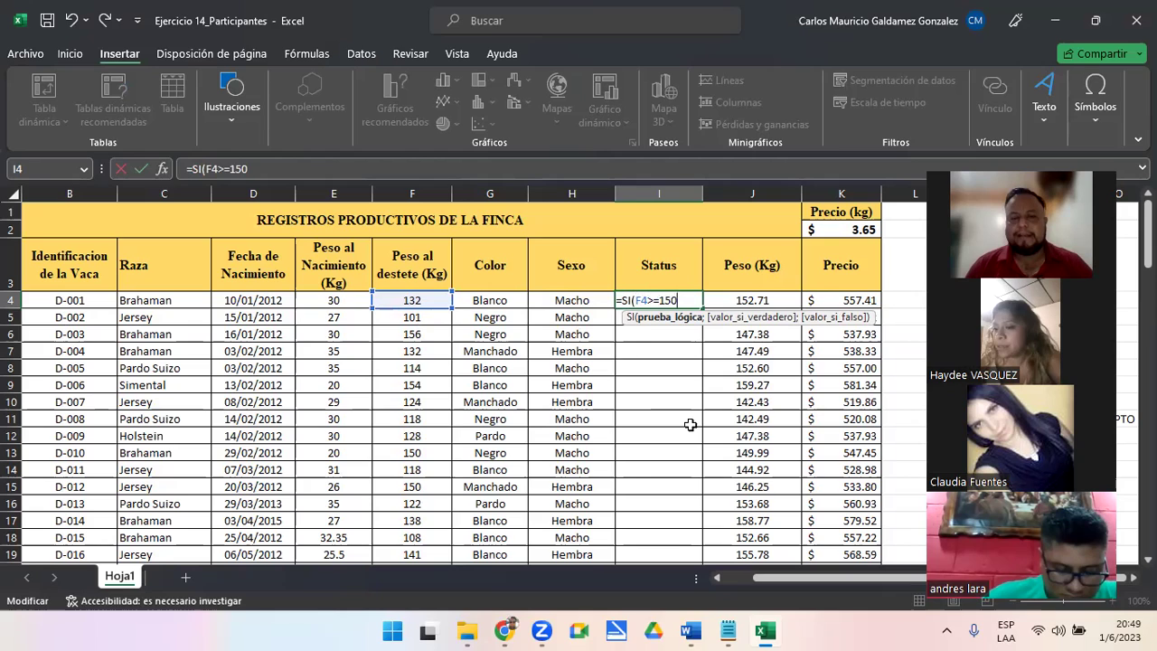
type(";")
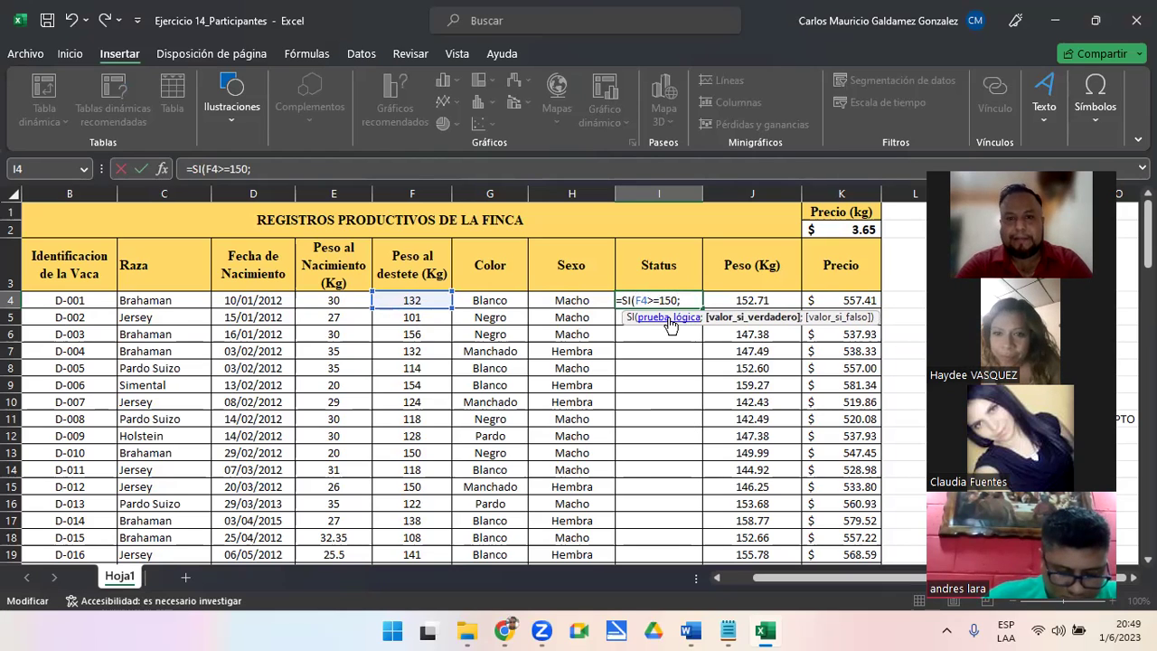
left_click(638, 315)
left_click(722, 318)
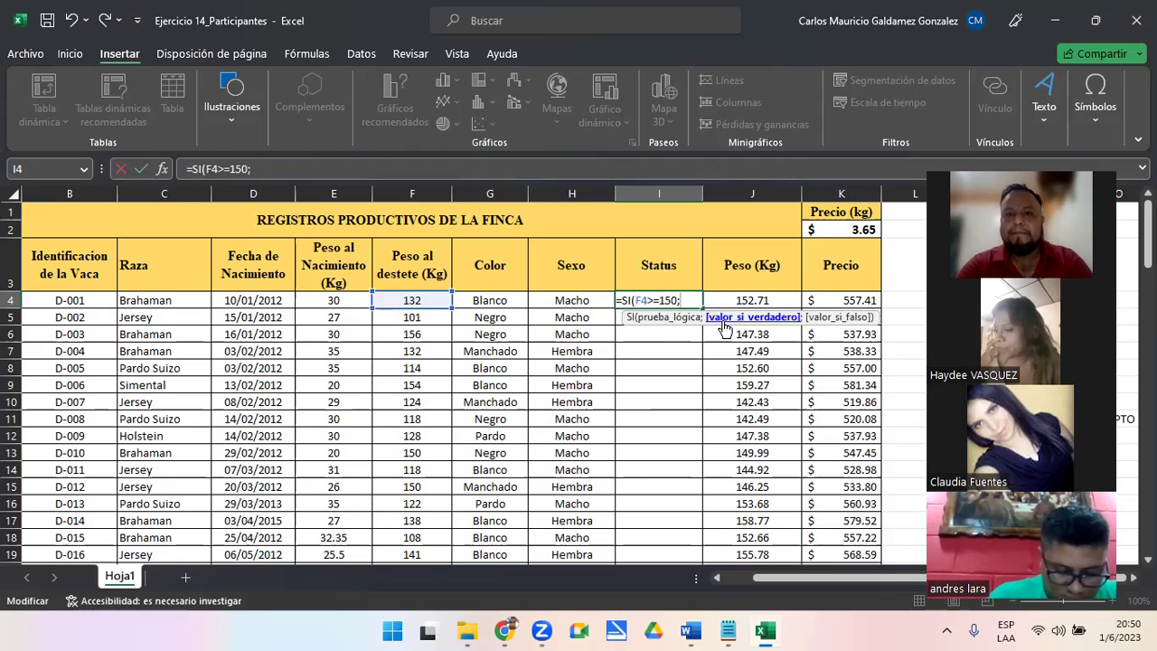
type(";\"APTO")
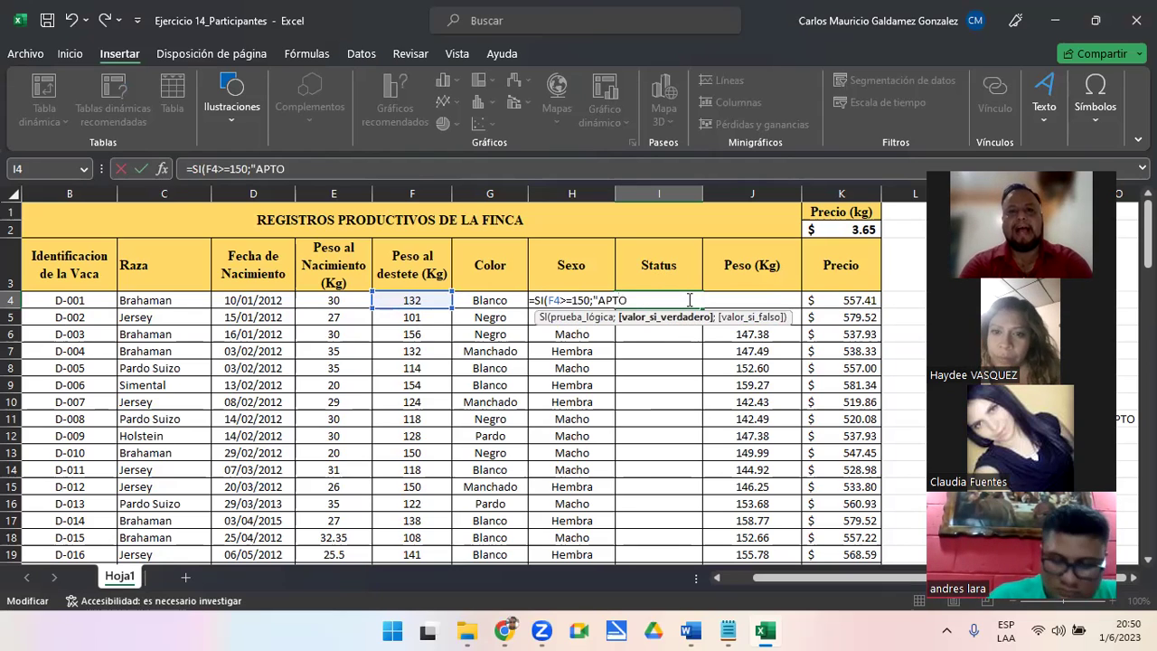
type("\";")
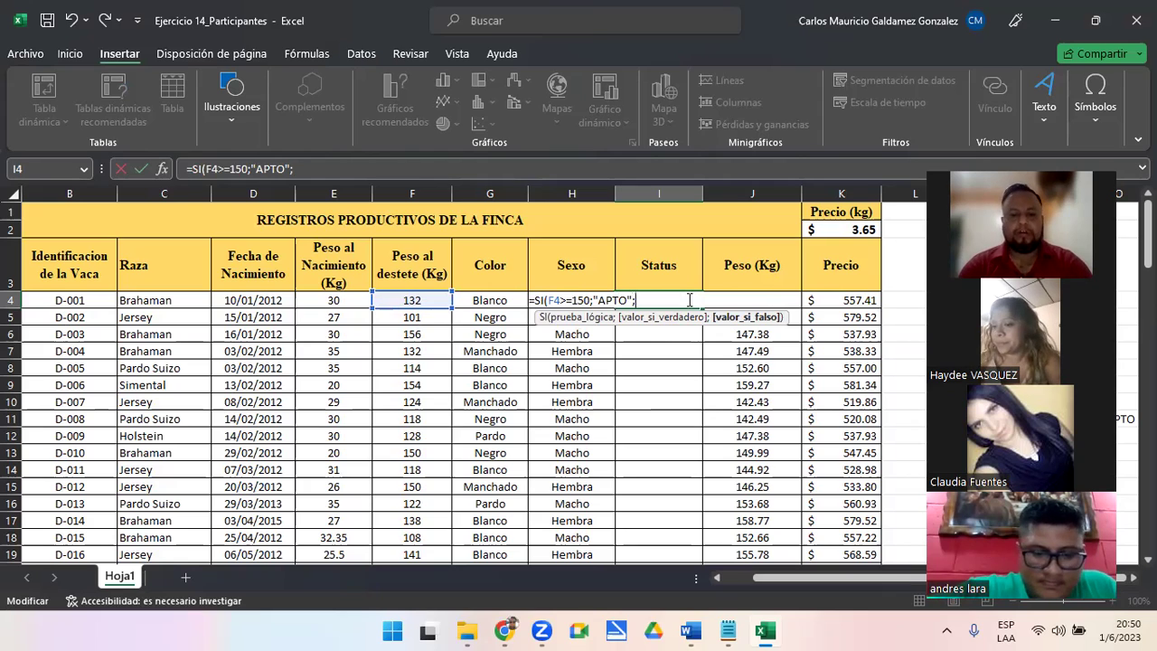
type("\"NO A")
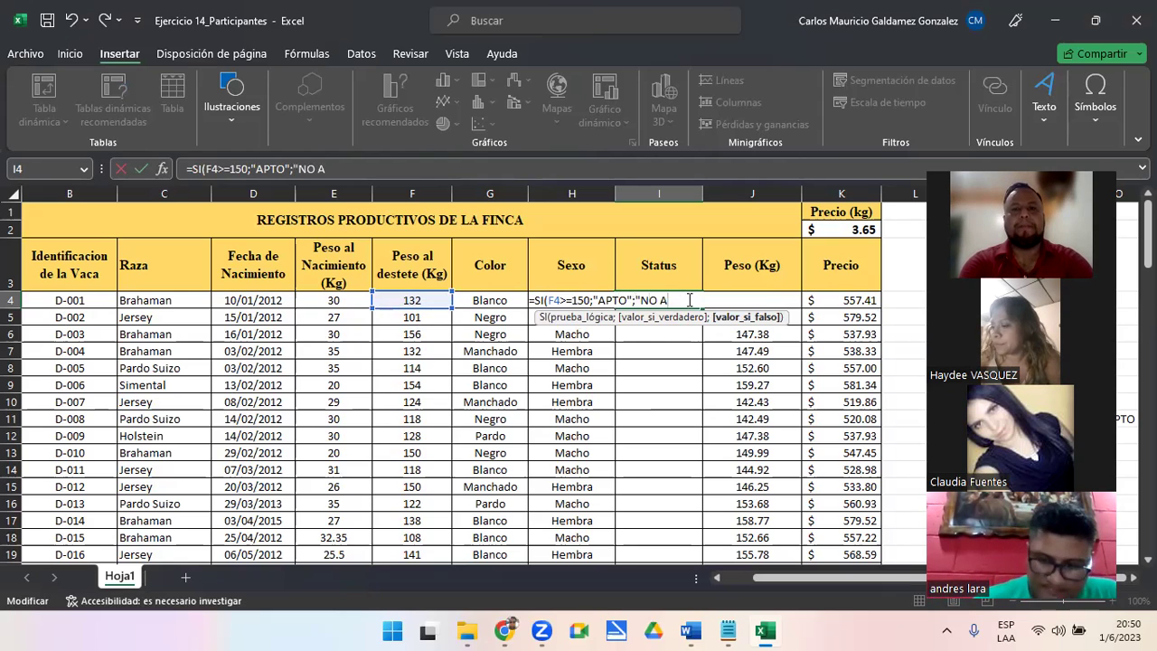
type("PTO\")")
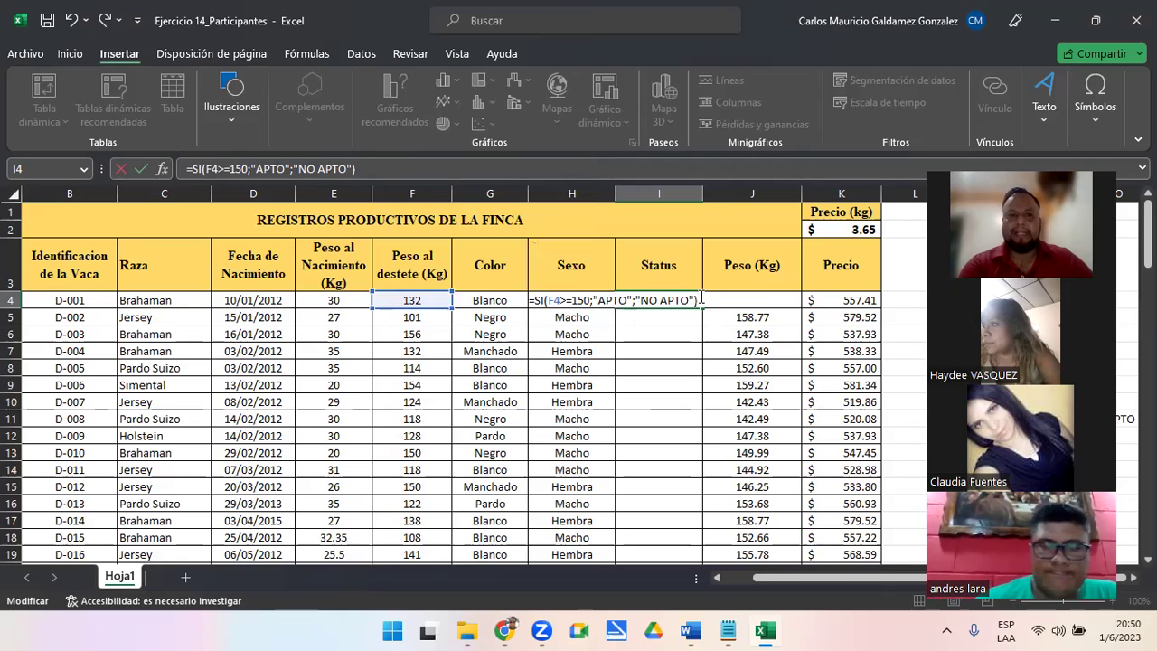
key("Return")
Copy the Status formula from I4 down to I6, then down through I100
left_click(651, 300)
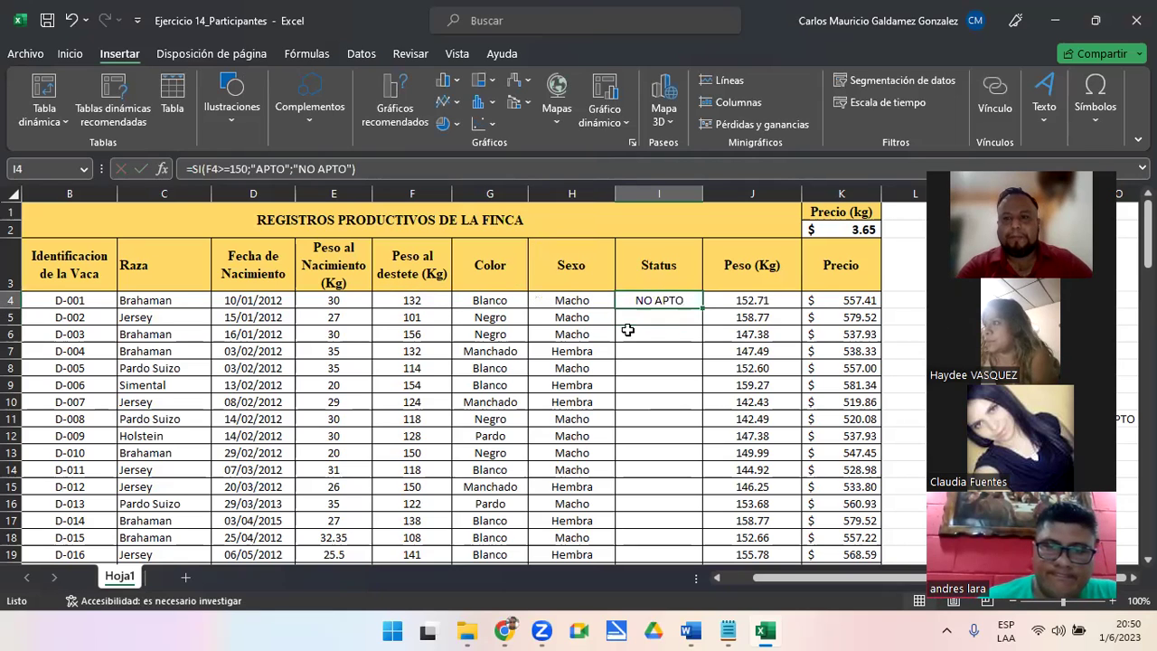
left_click(406, 300)
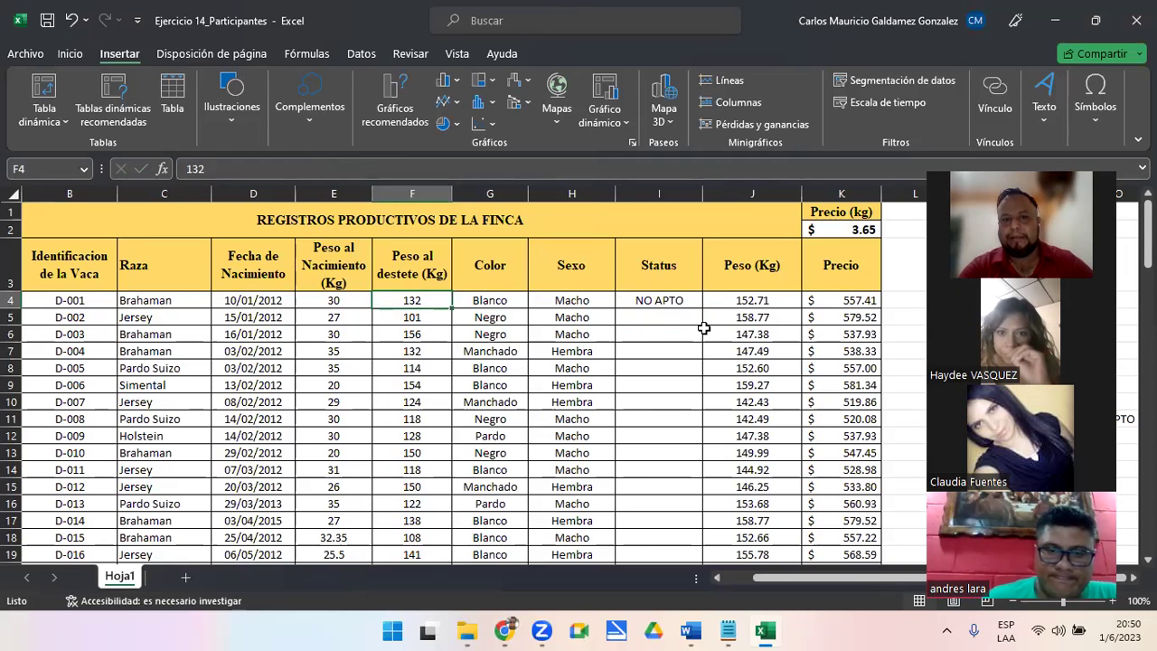
left_click(685, 300)
left_click_drag(704, 309, 638, 333)
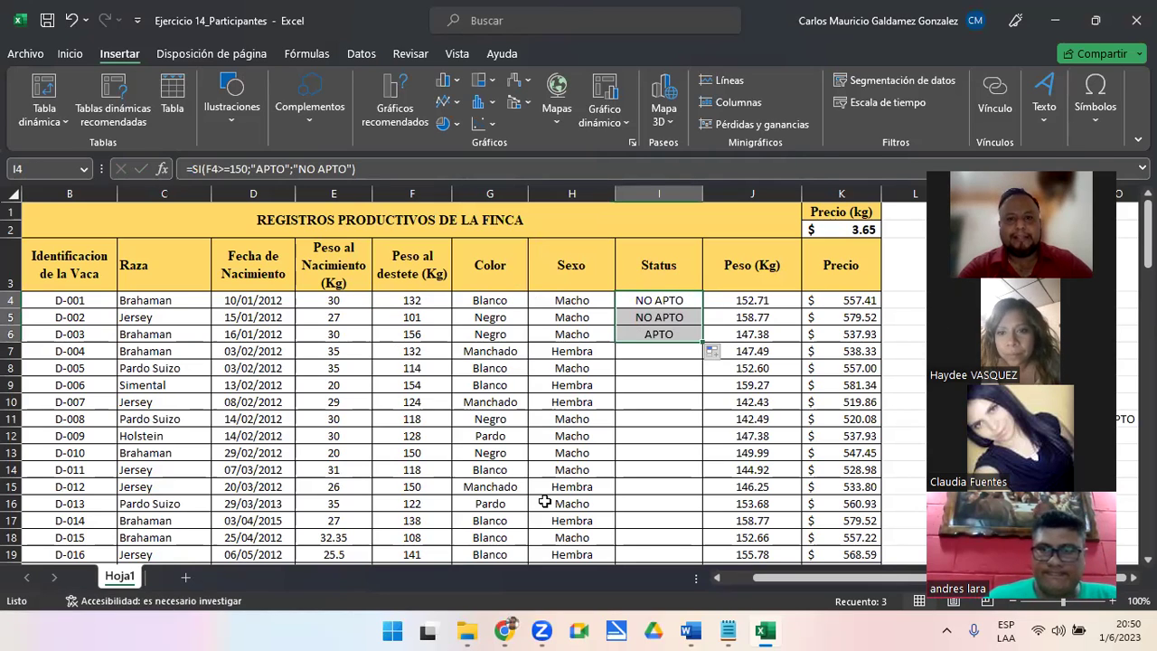
left_click(397, 336)
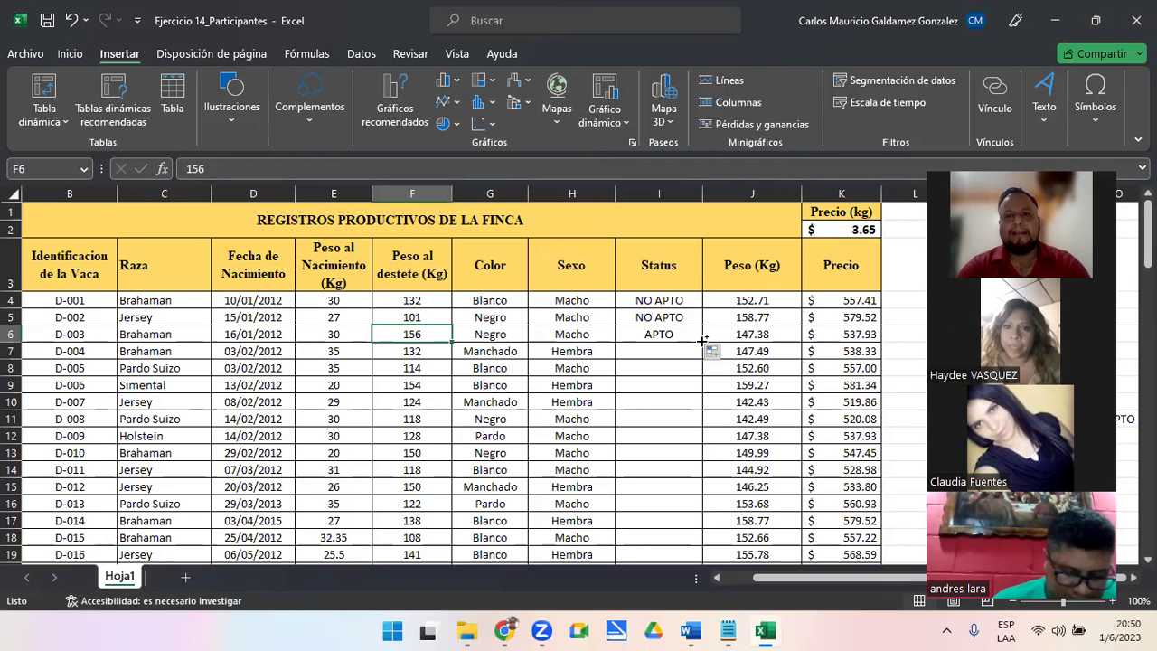
left_click(659, 334)
double_click(702, 342)
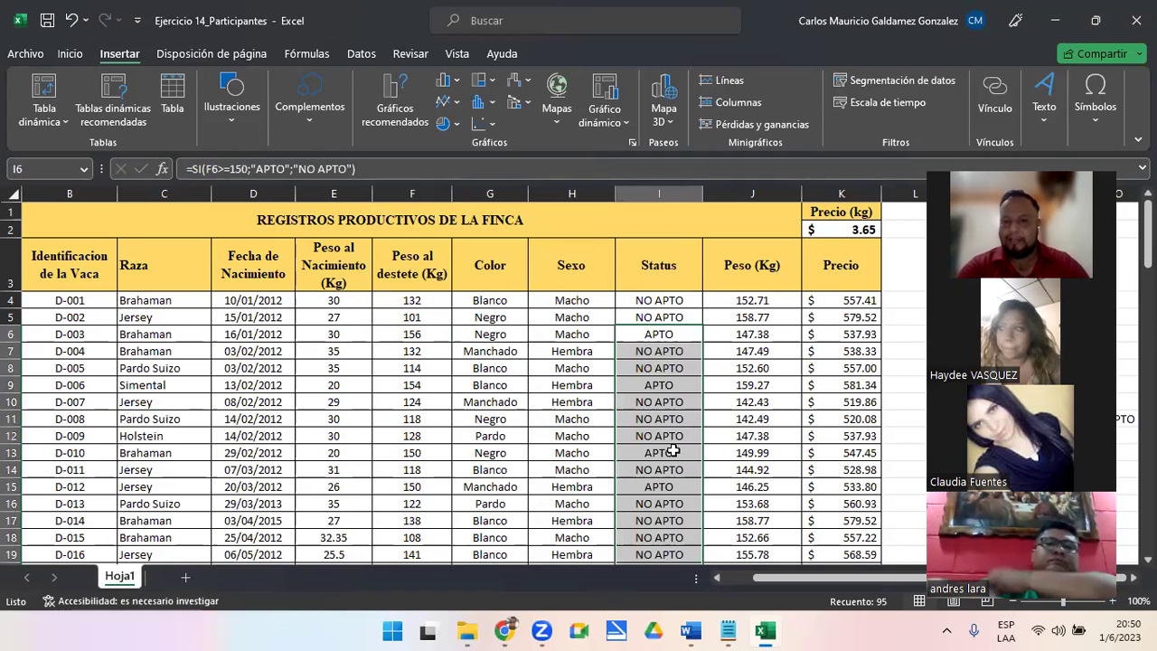
Review the first Status results against their weights
scroll(674, 452, "down", 9)
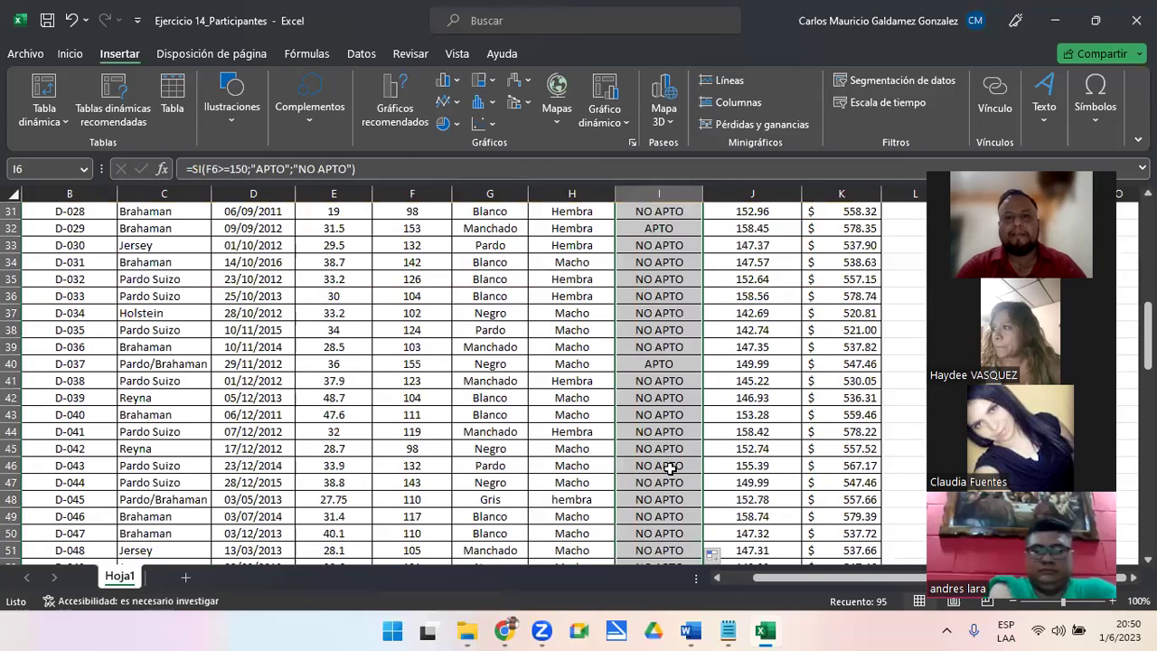
scroll(655, 312, "up", 10)
left_click_drag(659, 300, 659, 318)
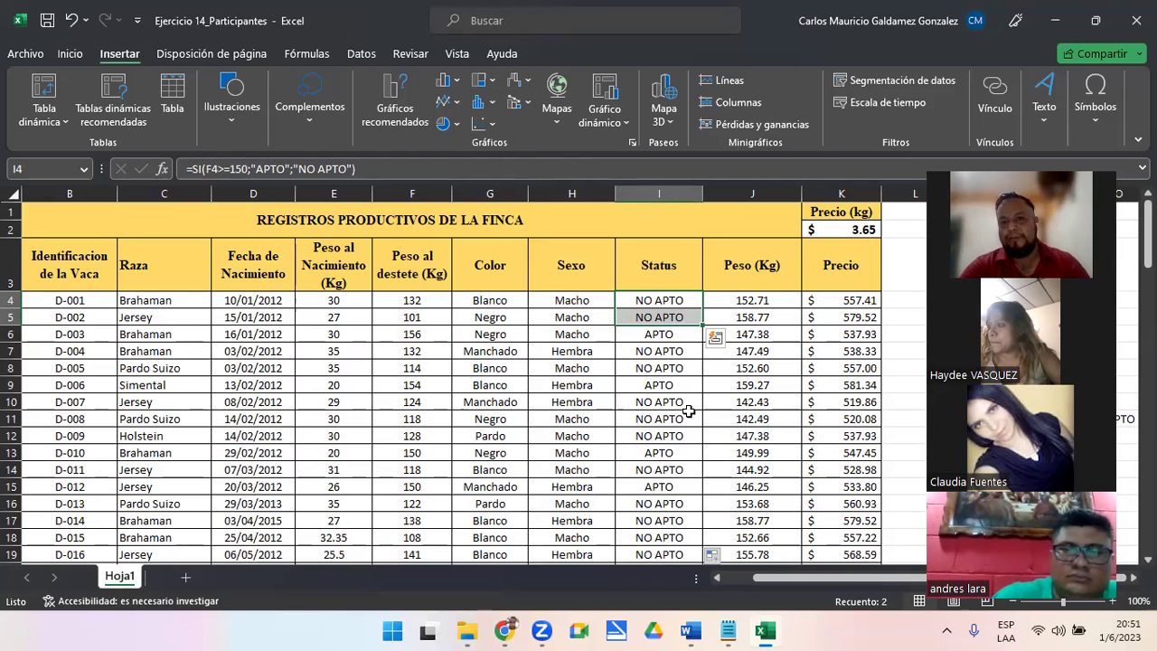
left_click_drag(723, 300, 742, 306)
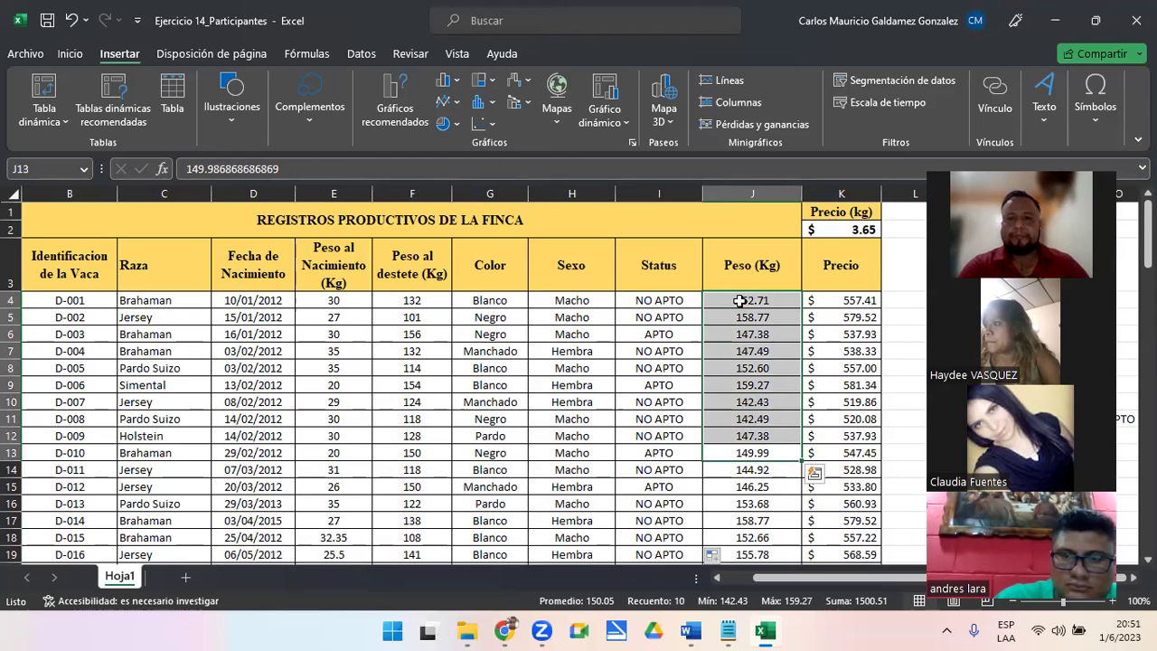
Clear the selection, check the hidden tray icons, and return to the Inicio ribbon
left_click(742, 362)
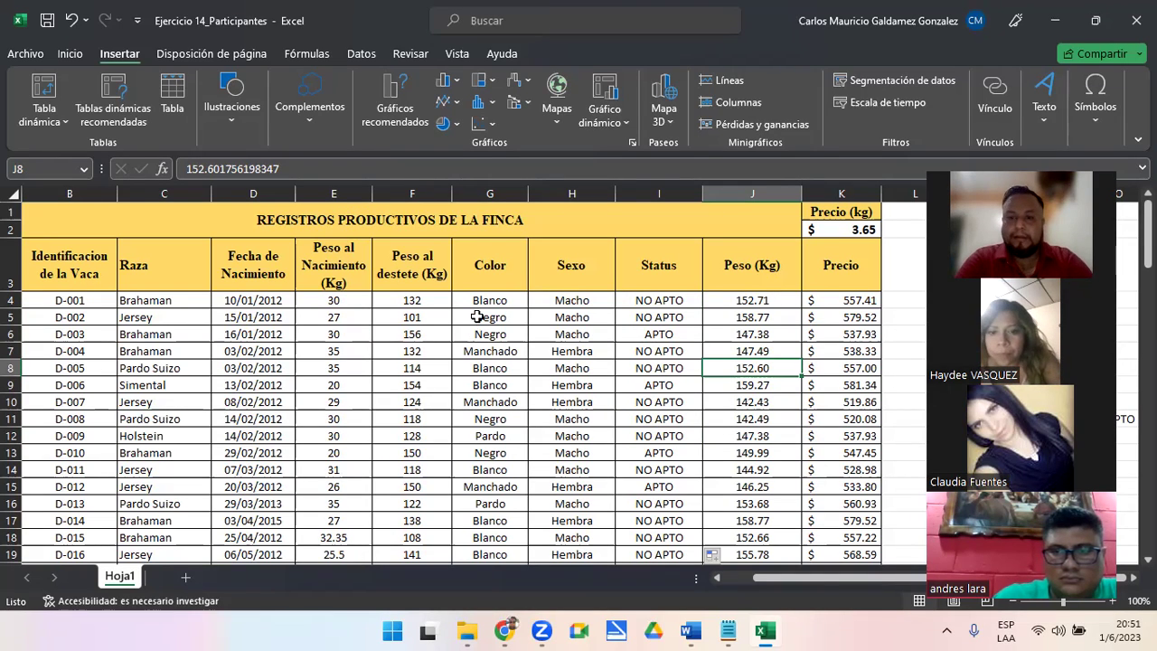
left_click(946, 630)
left_click(853, 631)
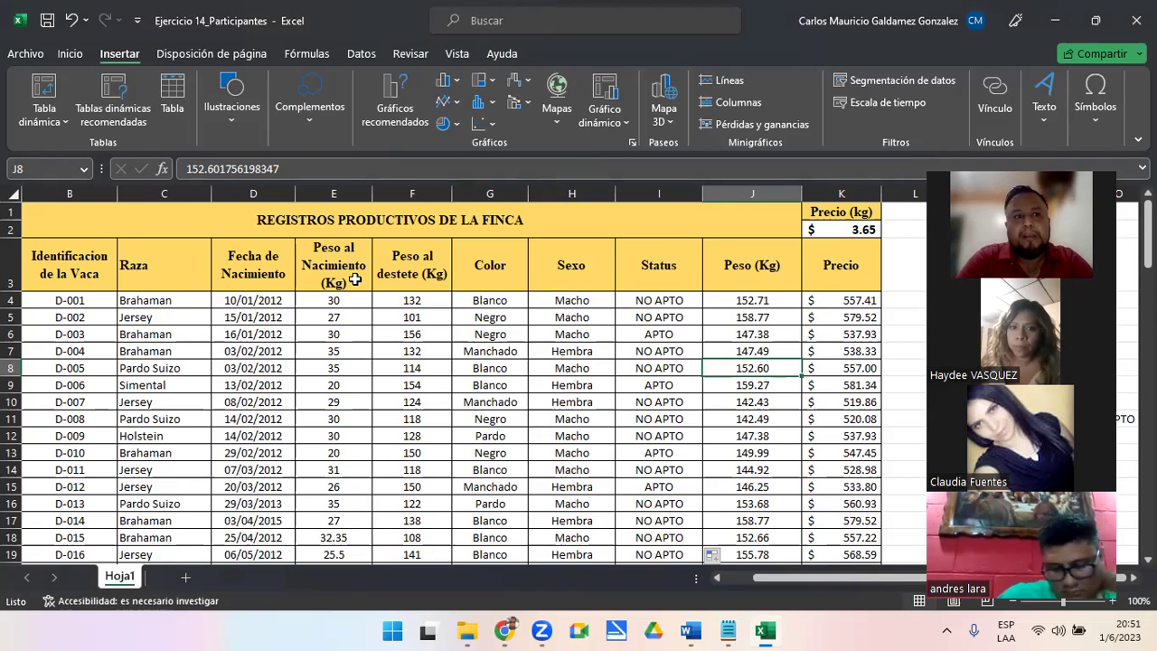
left_click(69, 56)
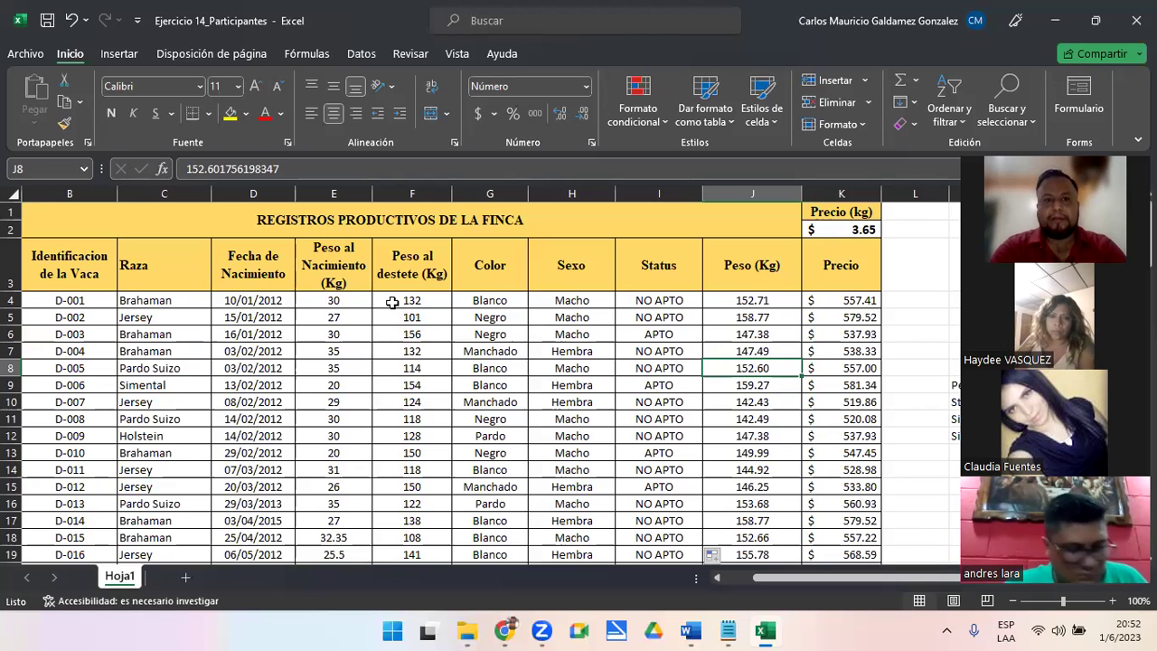
Clear the Peso al destete weights in F4:F100 and check the Status formula in I4
left_click(392, 303)
key("ctrl+shift+Down")
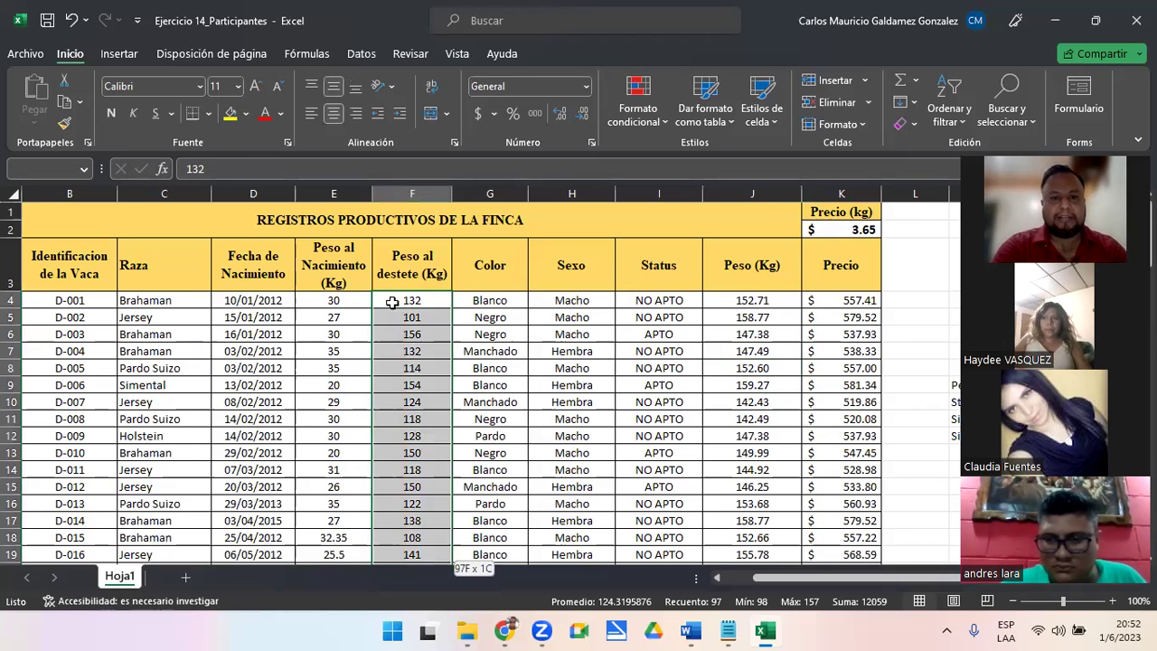
key("Delete")
key("Up")
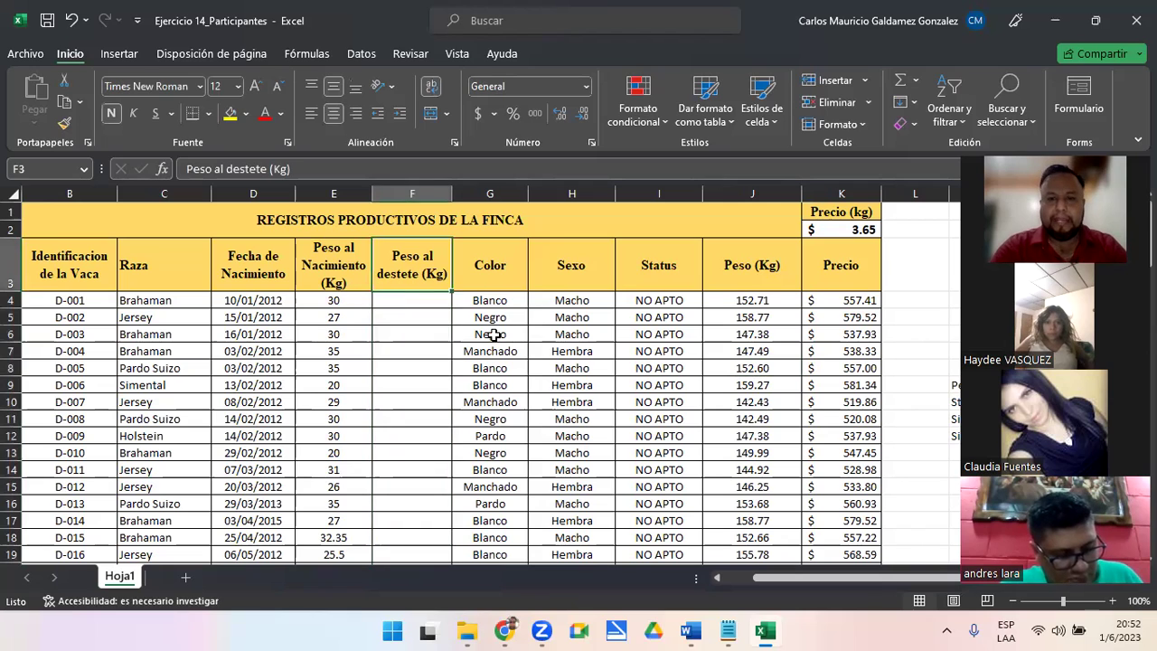
left_click(654, 300)
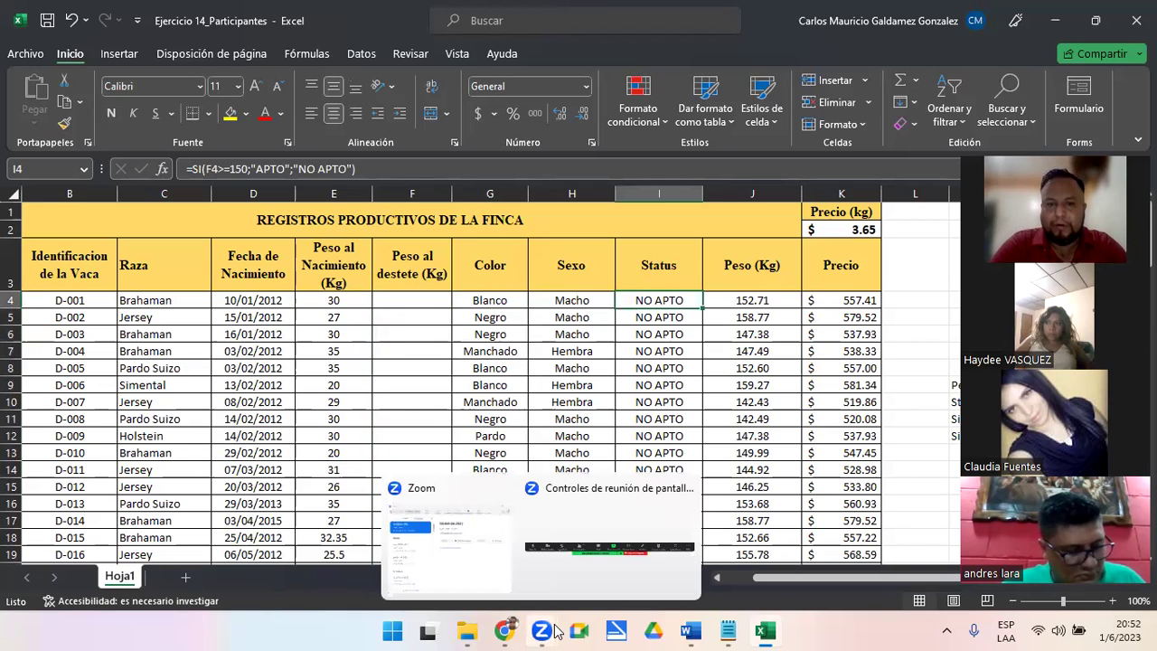
left_click(525, 336)
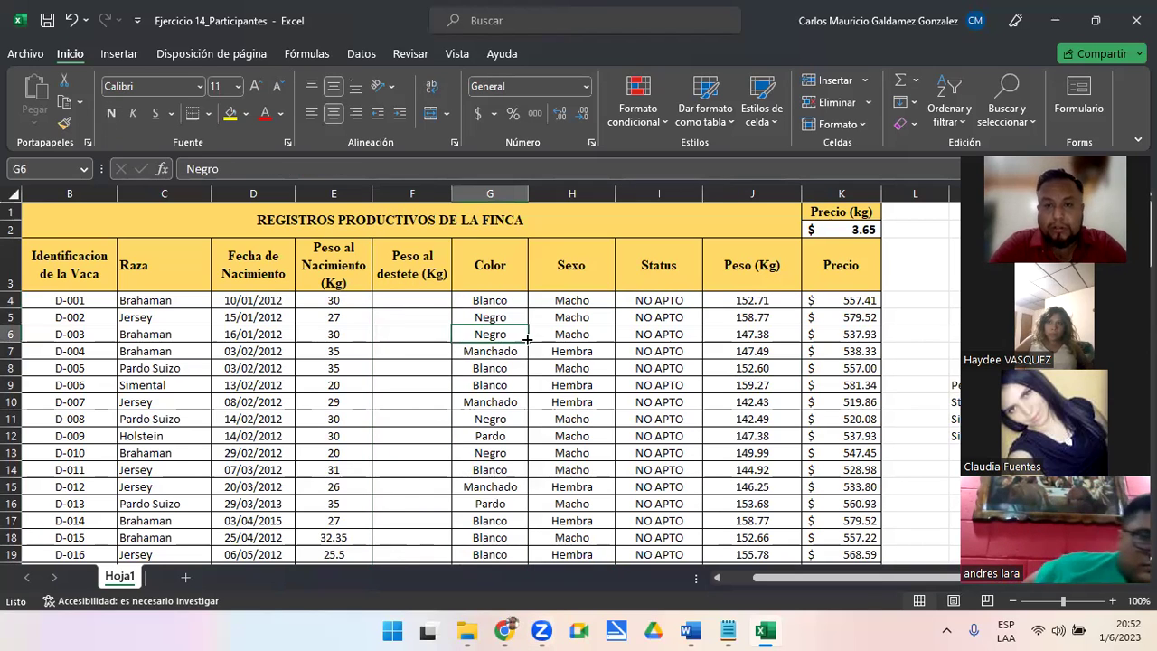
Review the Color and Peso al Nacimiento columns, then return to cell F4
left_click(489, 303)
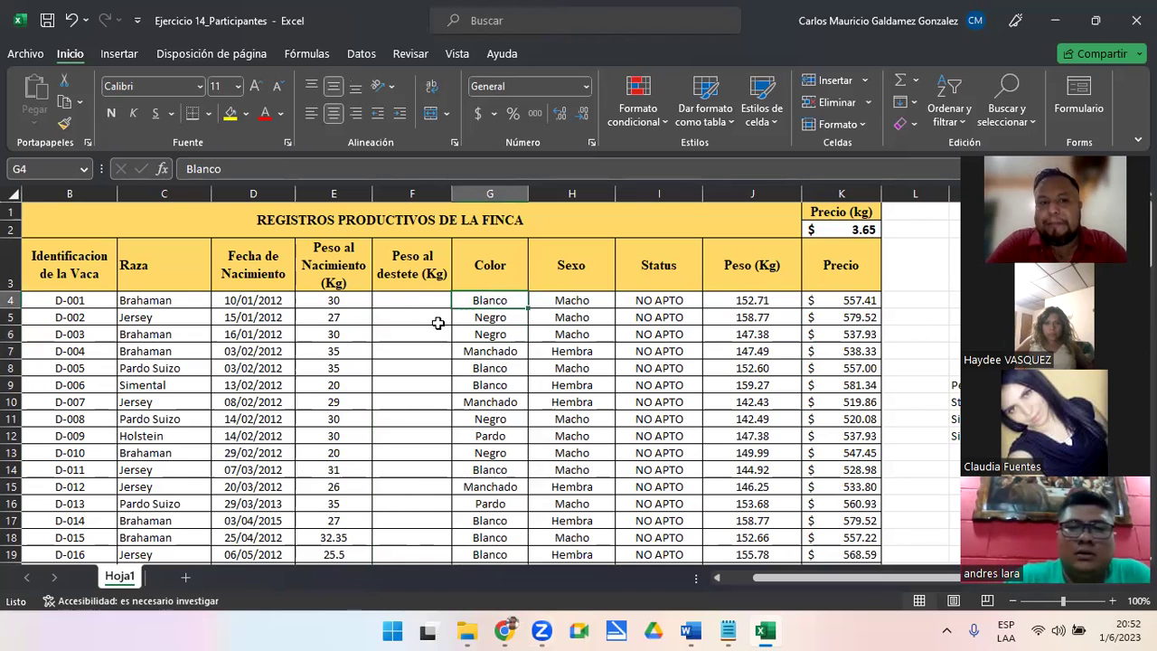
left_click(412, 305)
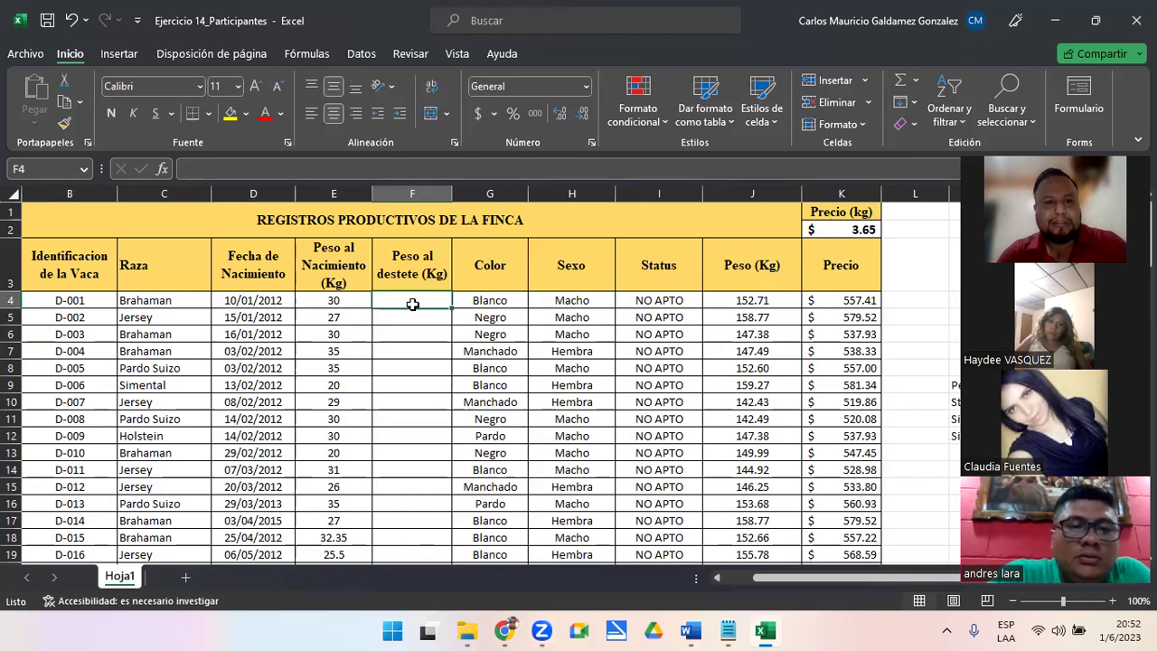
key("Left")
key("ctrl+shift+Down")
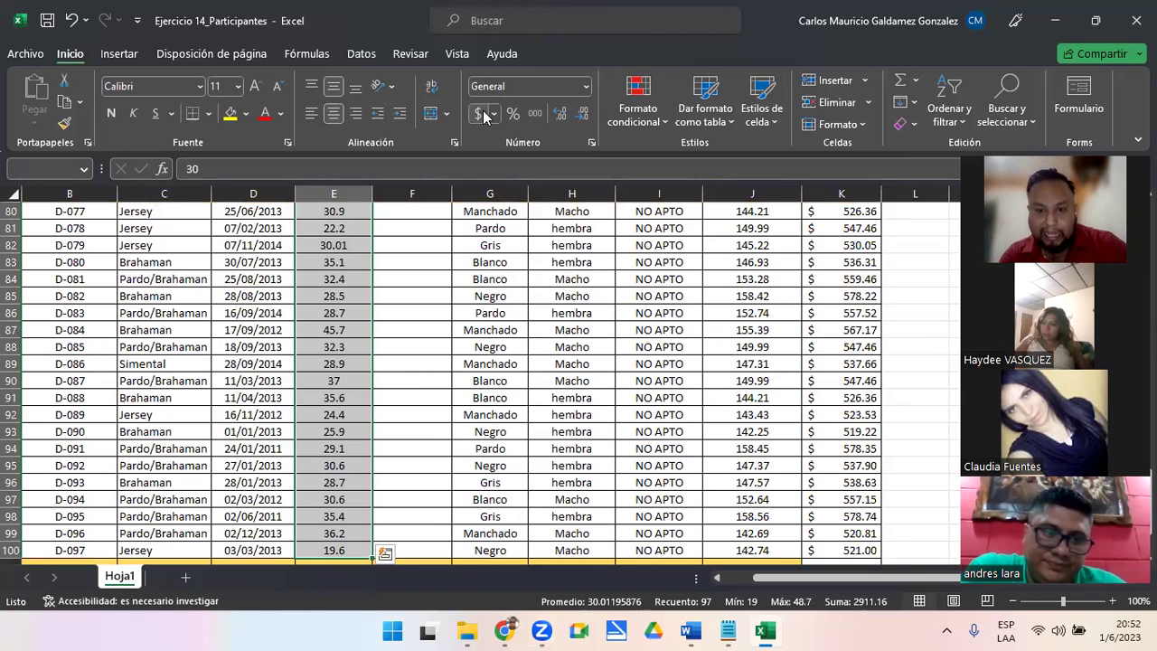
key("ctrl+Up")
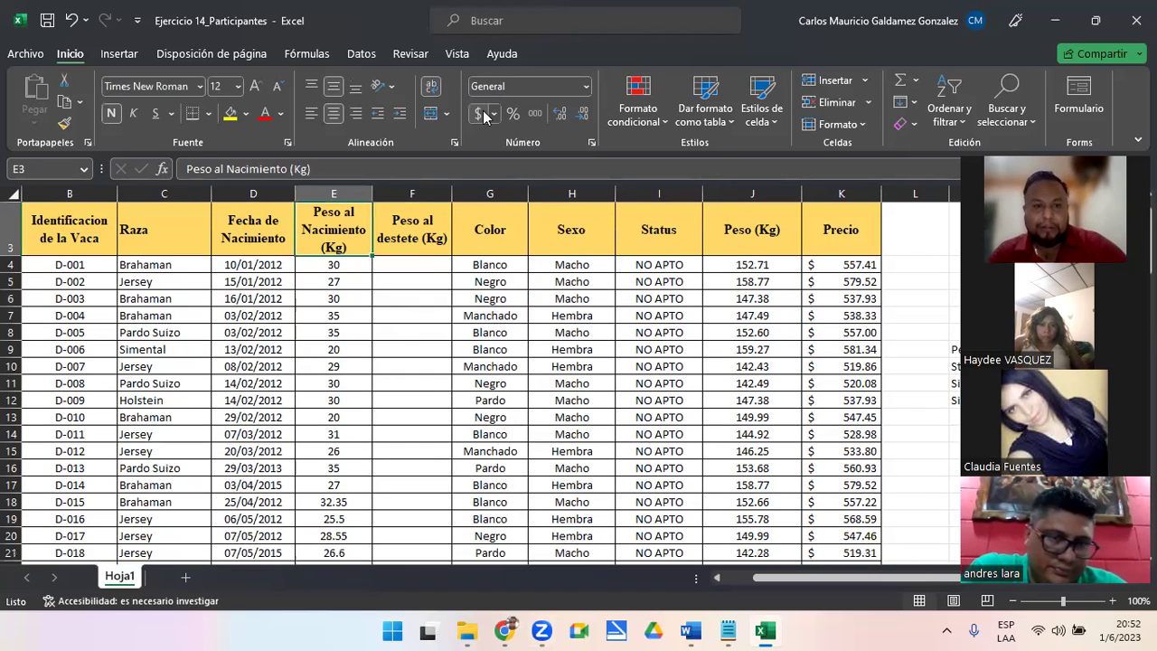
key("Down")
key("Right")
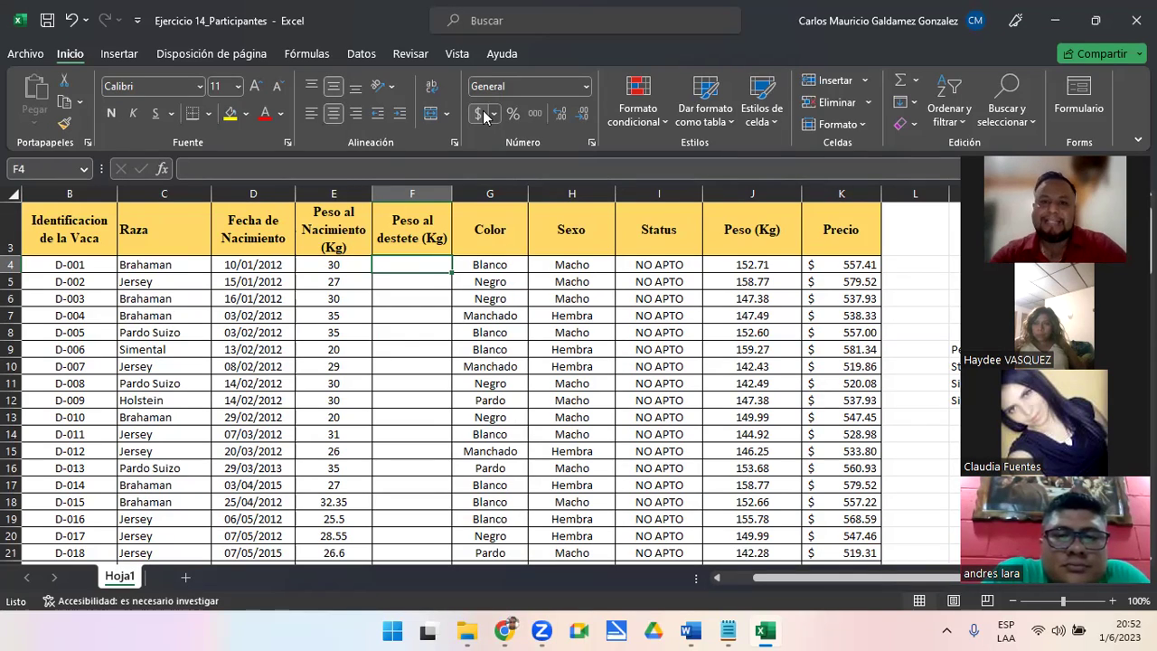
left_click(653, 264)
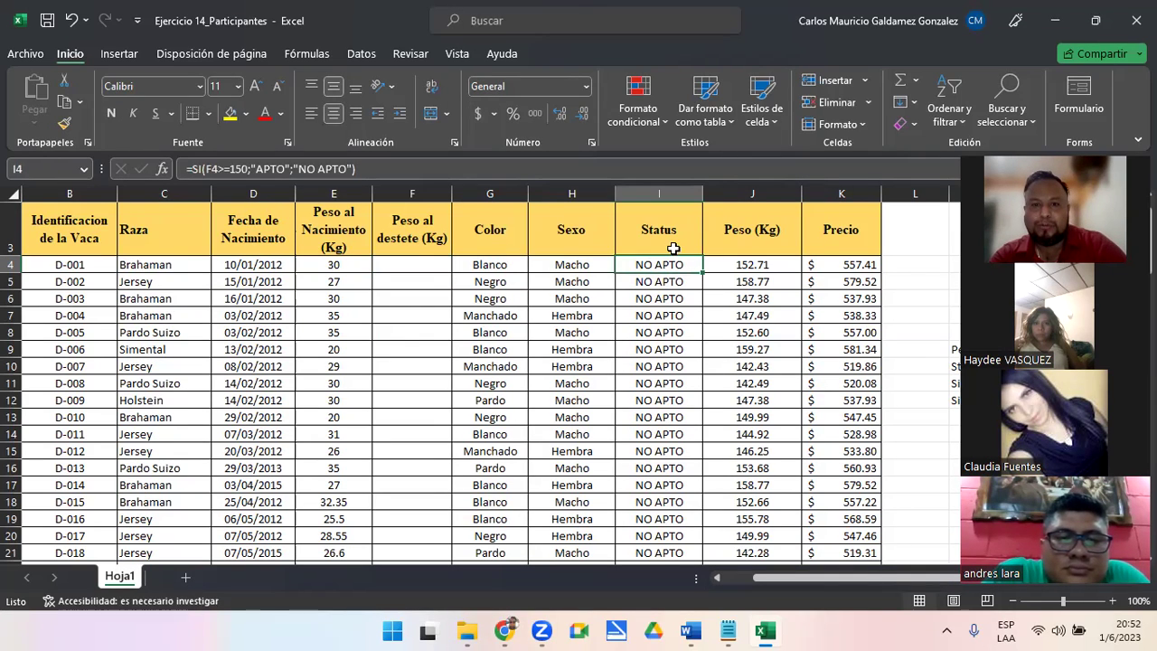
left_click(646, 189)
left_click(411, 264)
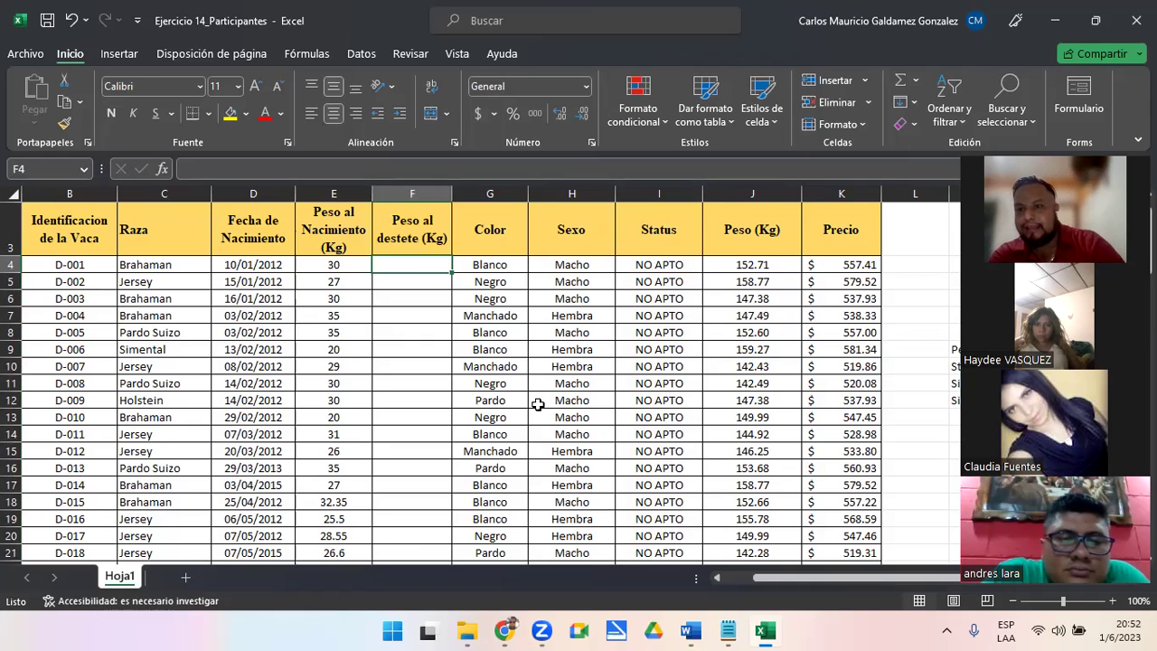
left_click_drag(410, 265, 406, 265)
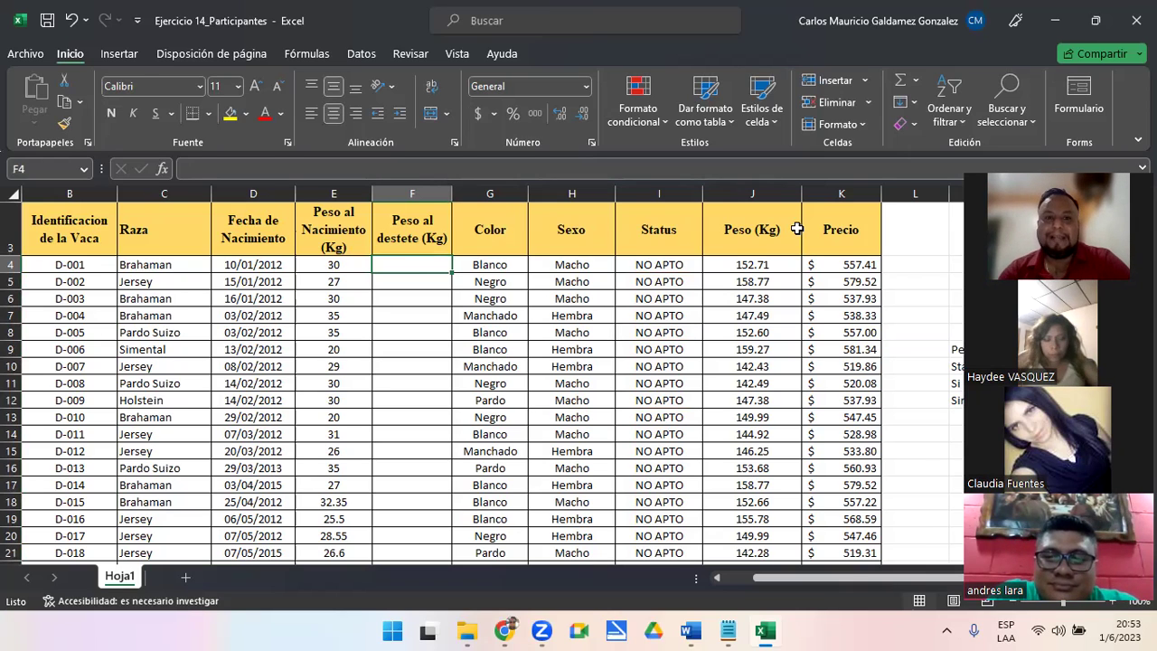
left_click(640, 353)
key("Delete")
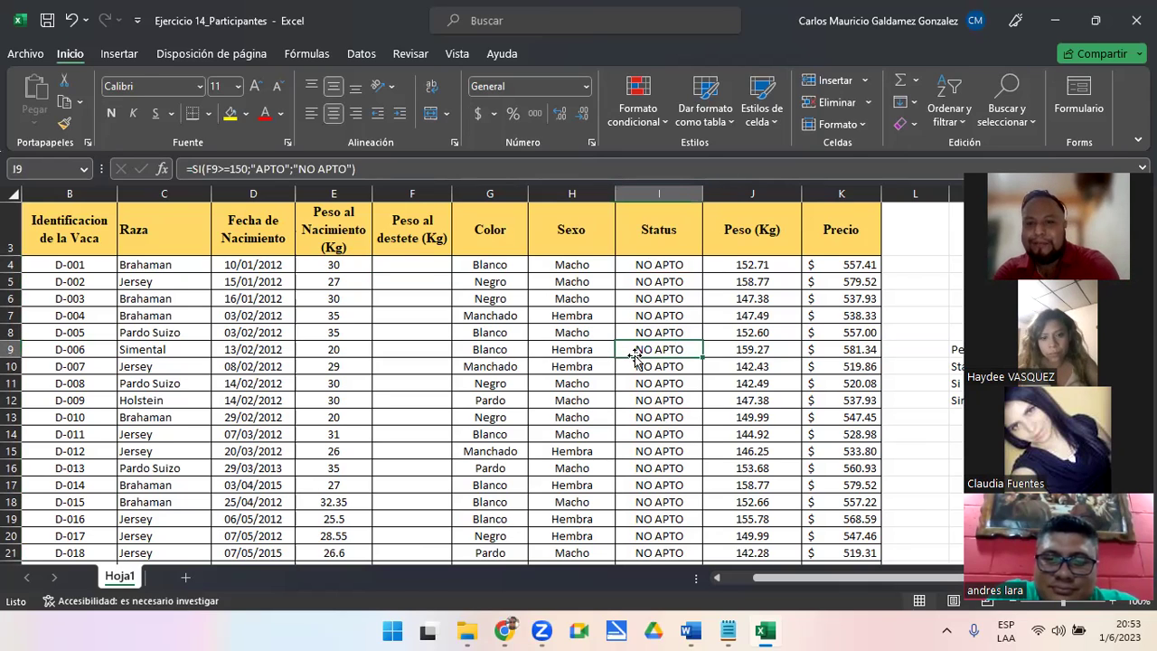
left_click(776, 284)
type("iyr")
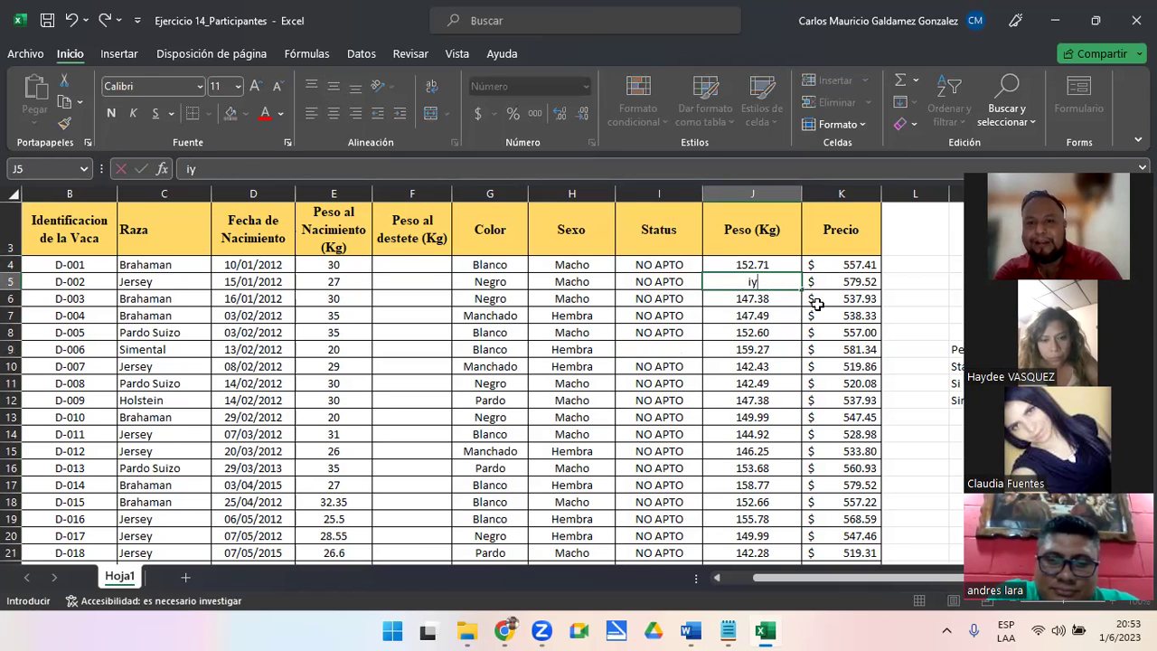
key("Return")
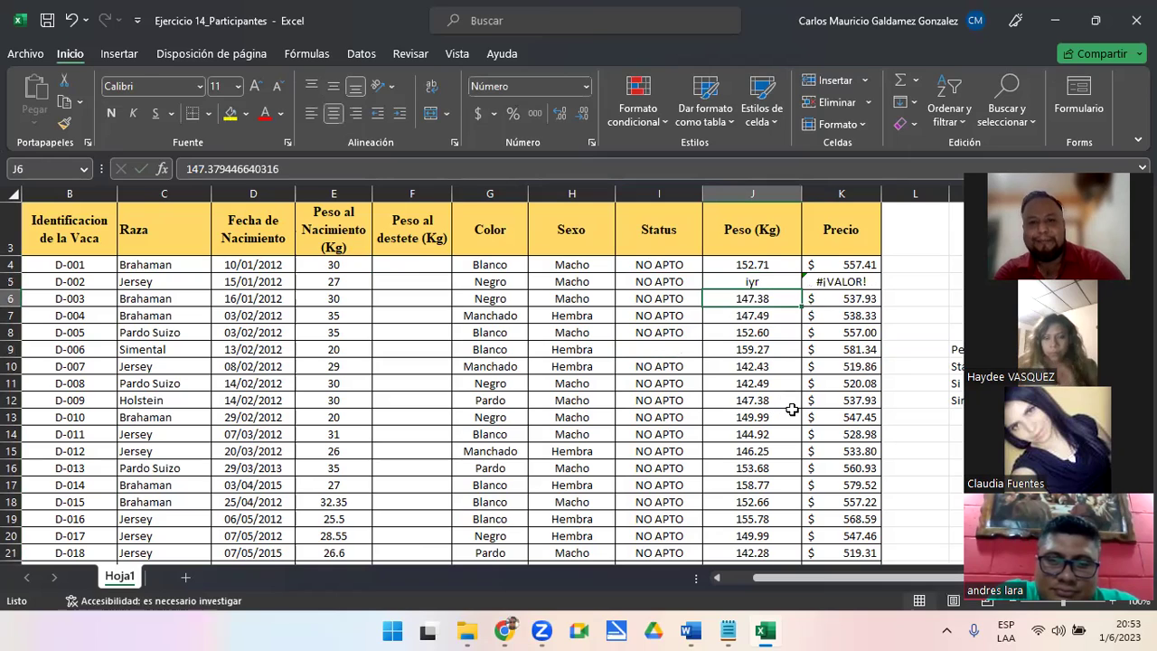
key("ctrl+z")
key("ctrl+z")
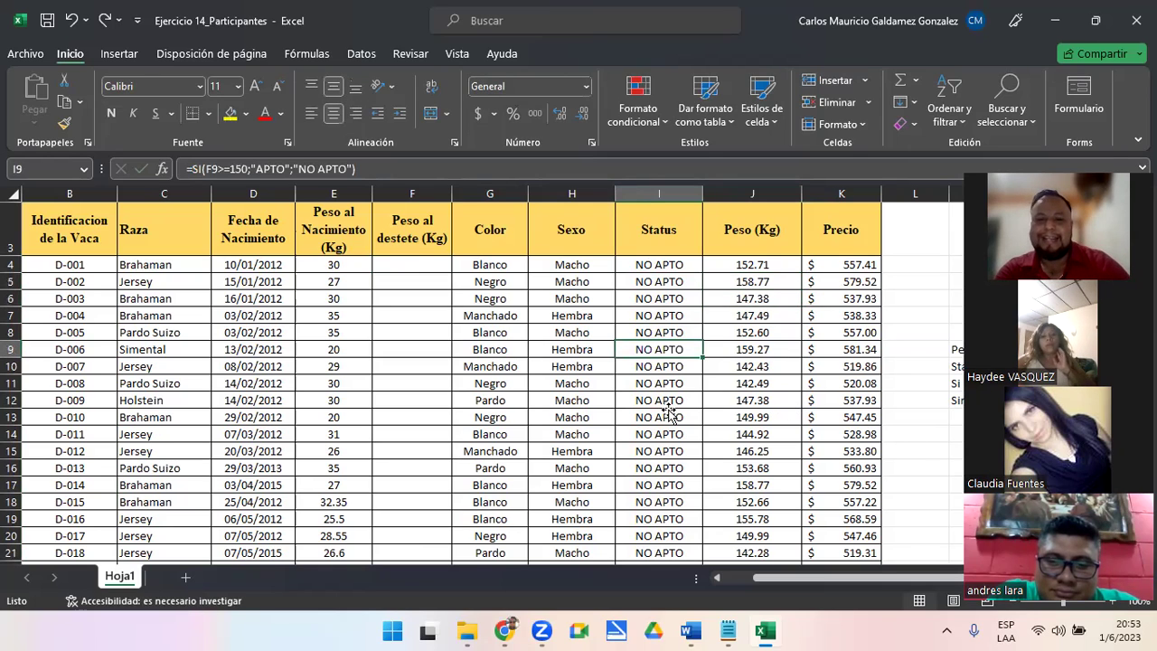
left_click(669, 414)
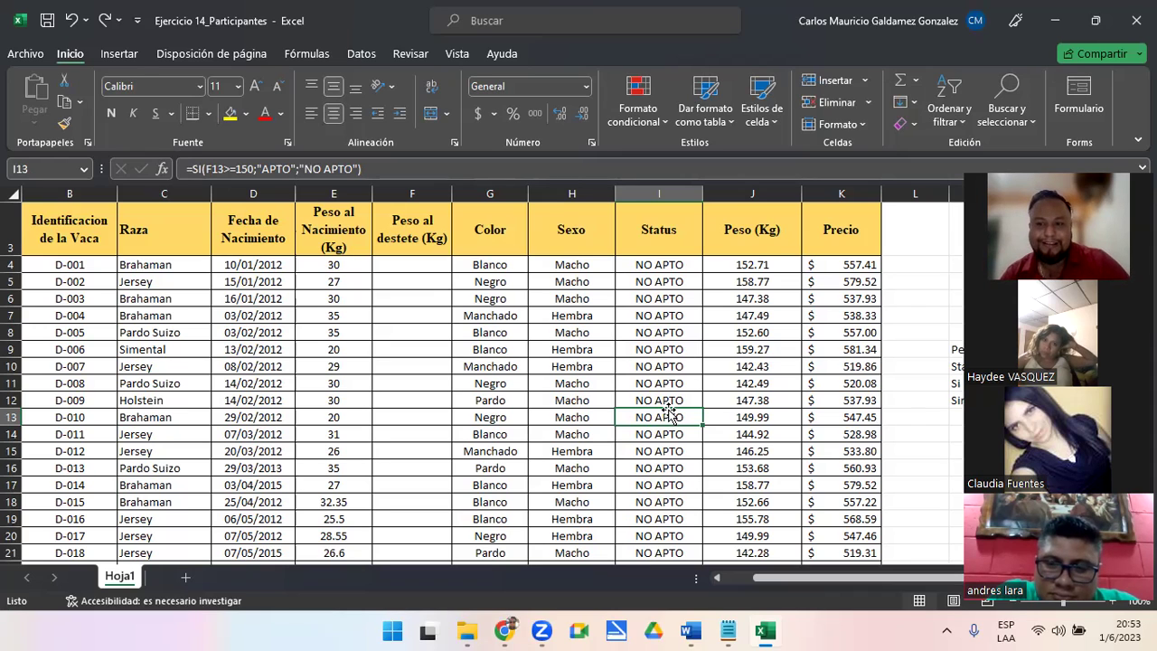
left_click(538, 398)
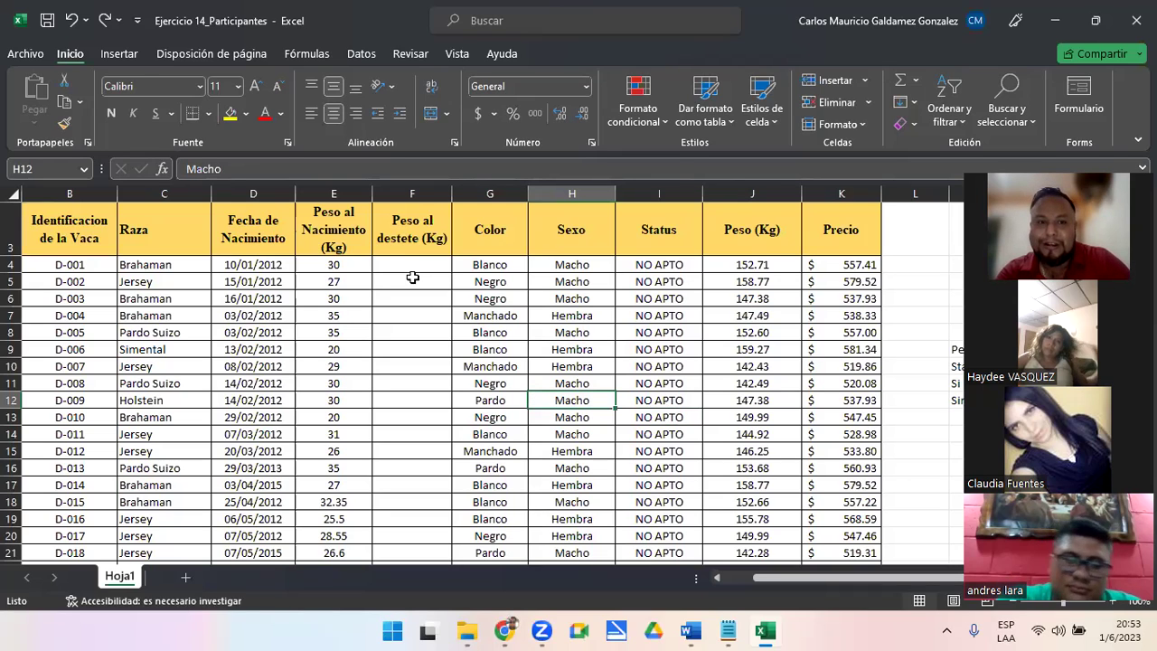
left_click_drag(388, 265, 395, 468)
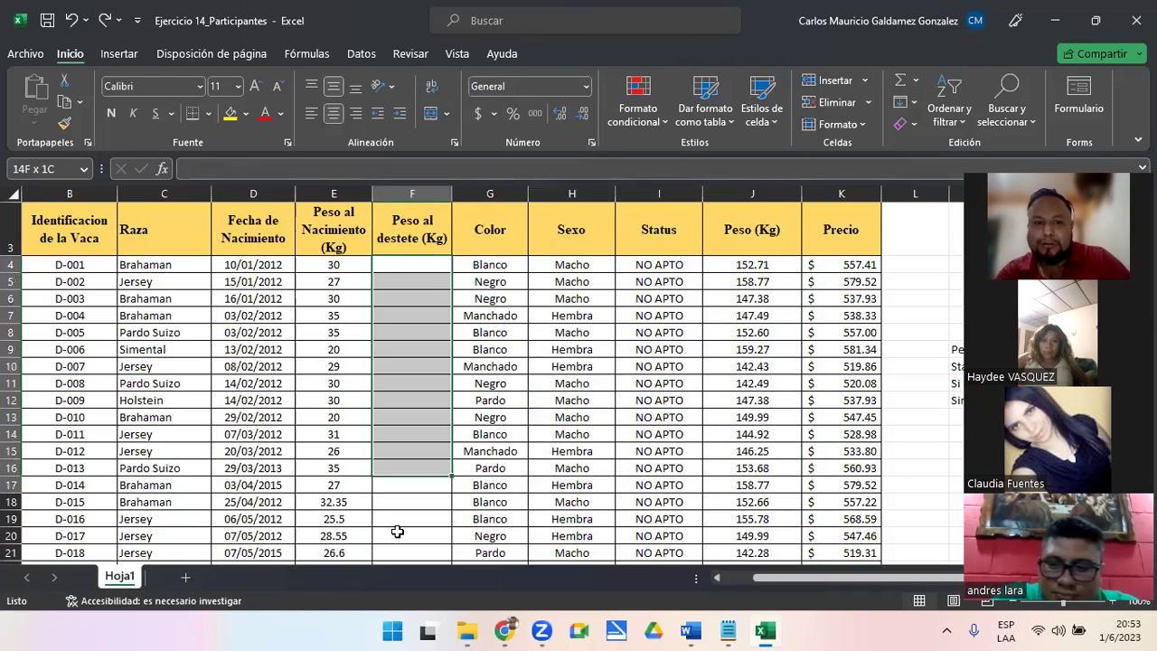
left_click_drag(397, 615, 389, 503)
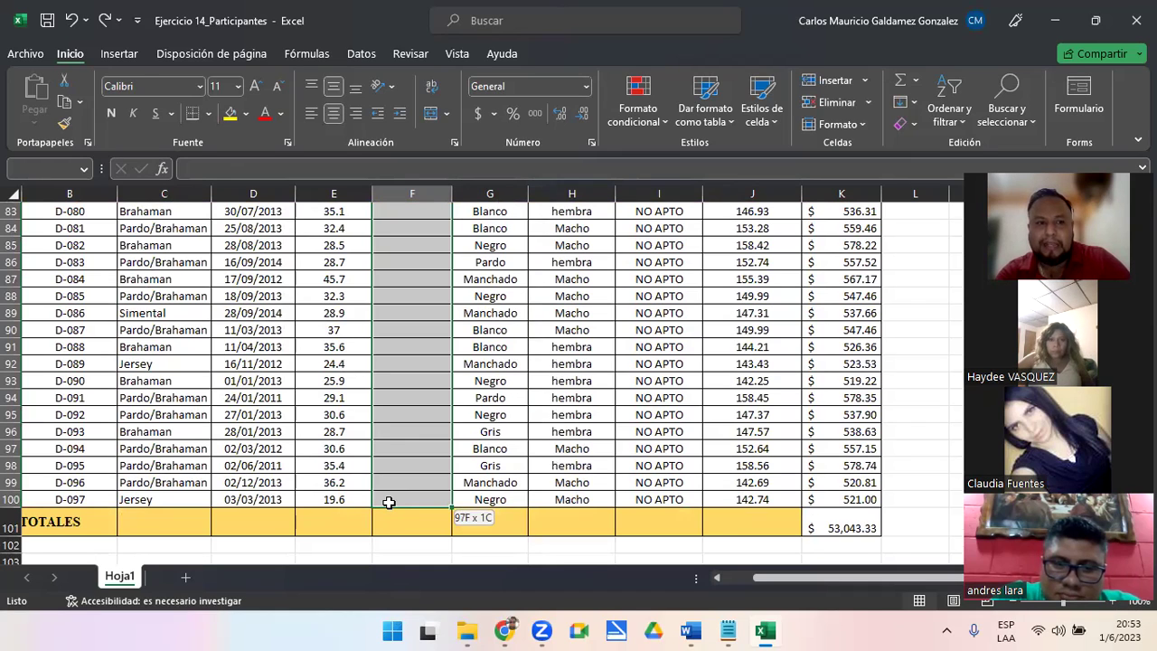
left_click_drag(389, 502, 389, 492)
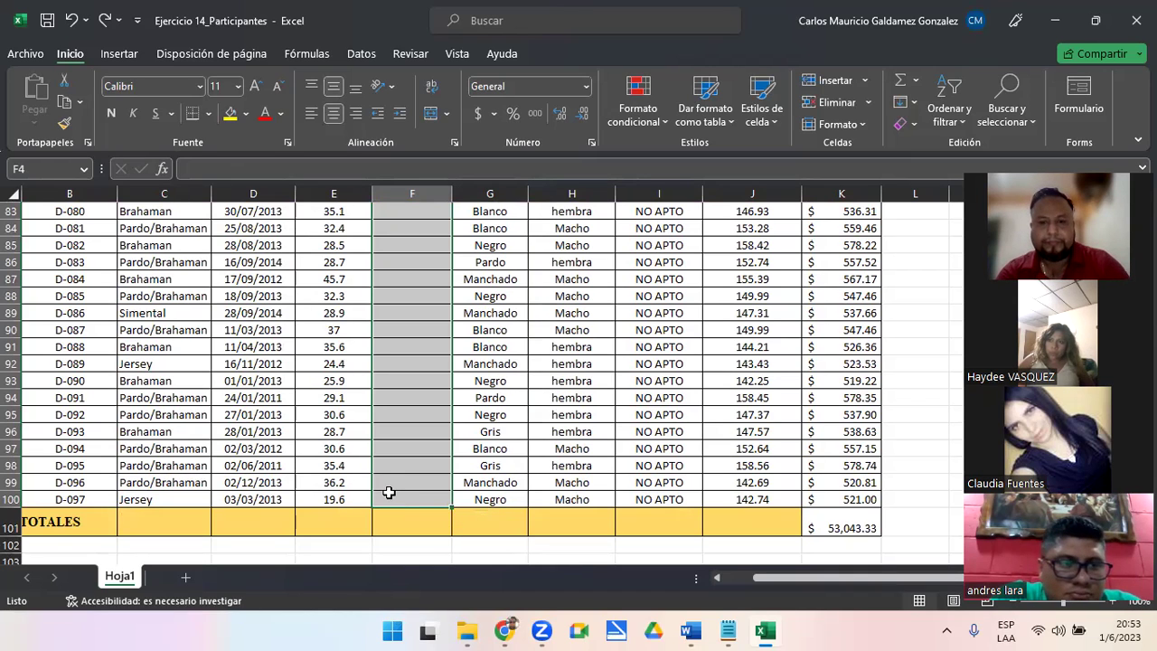
key("Up")
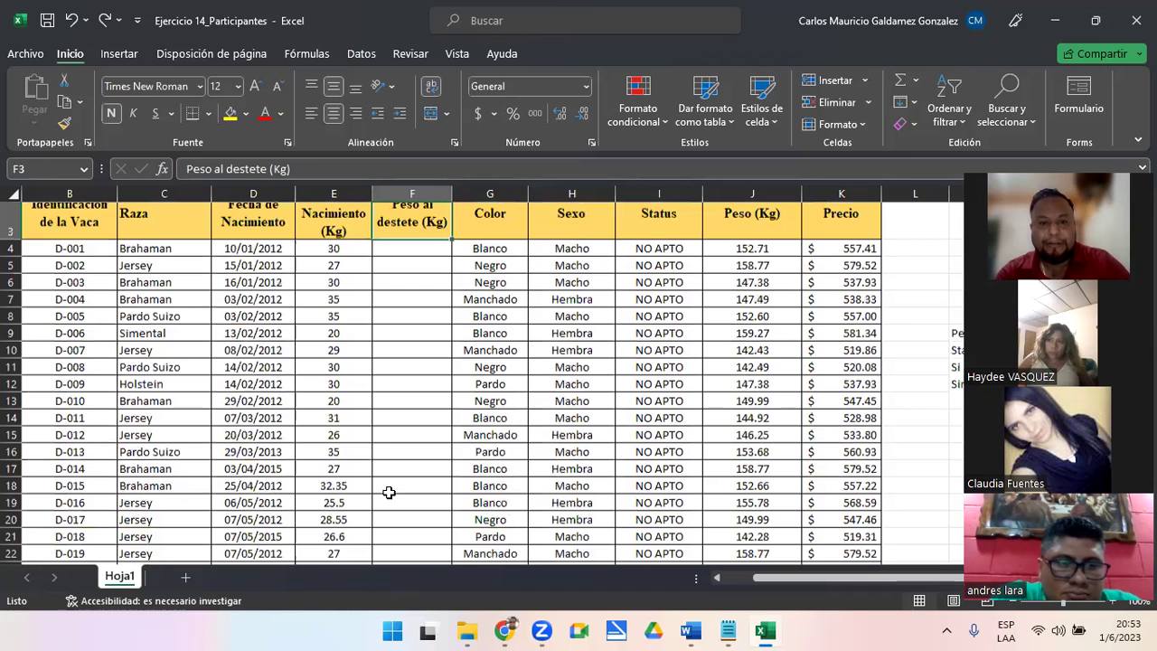
key("Down")
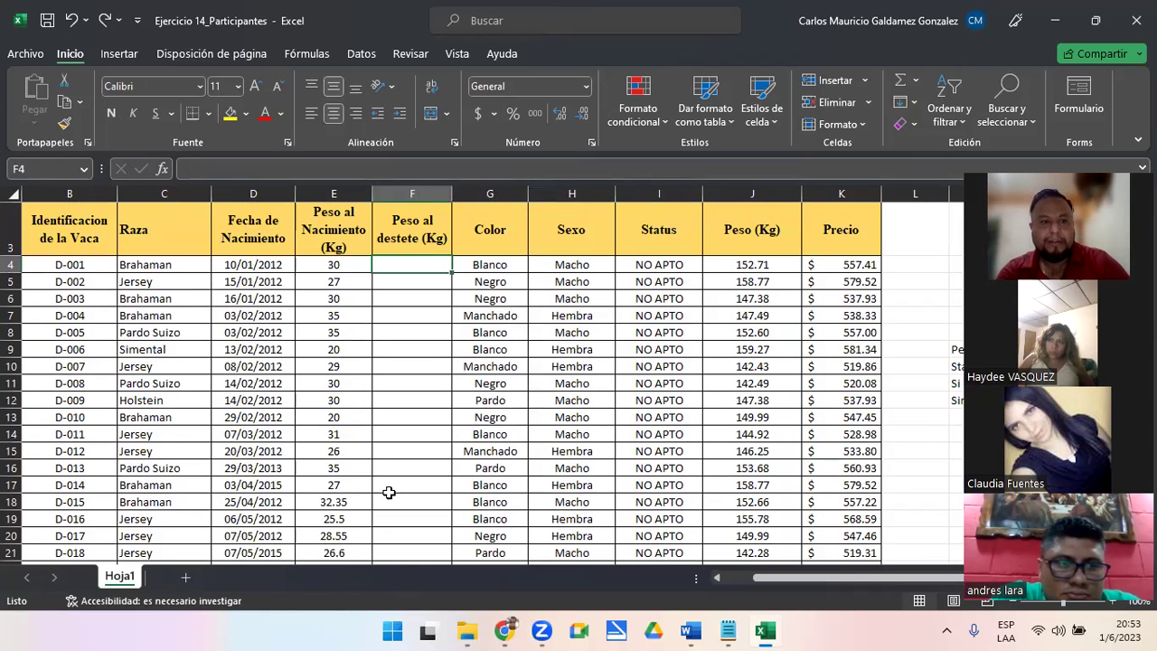
key("ctrl+Down")
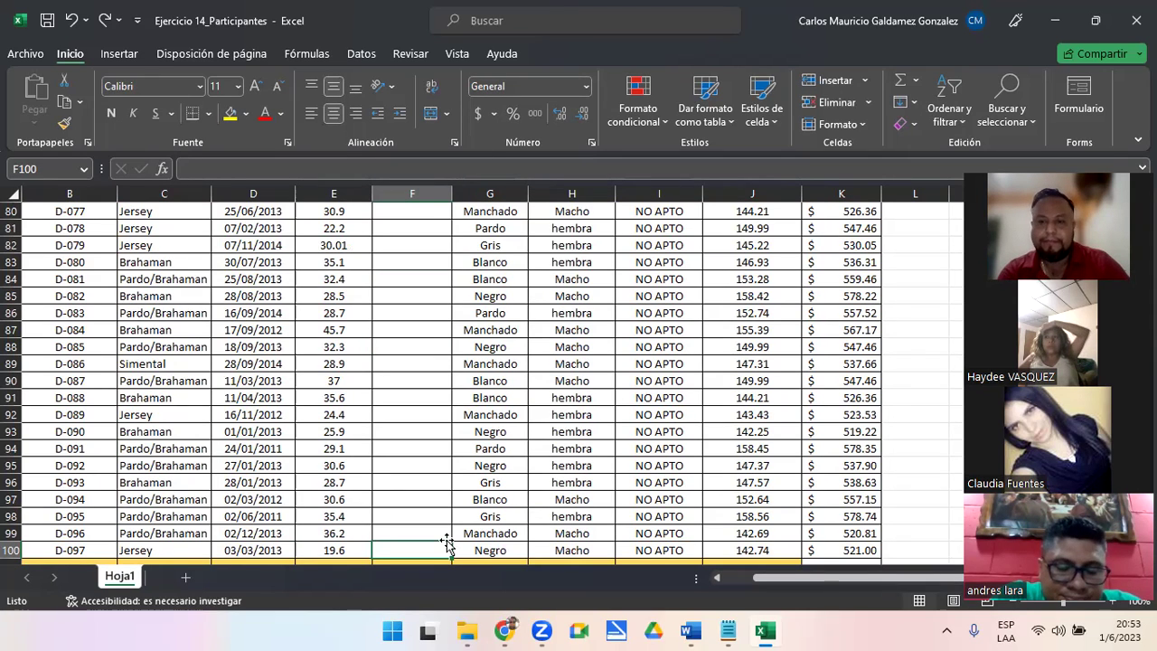
key("ctrl+Up")
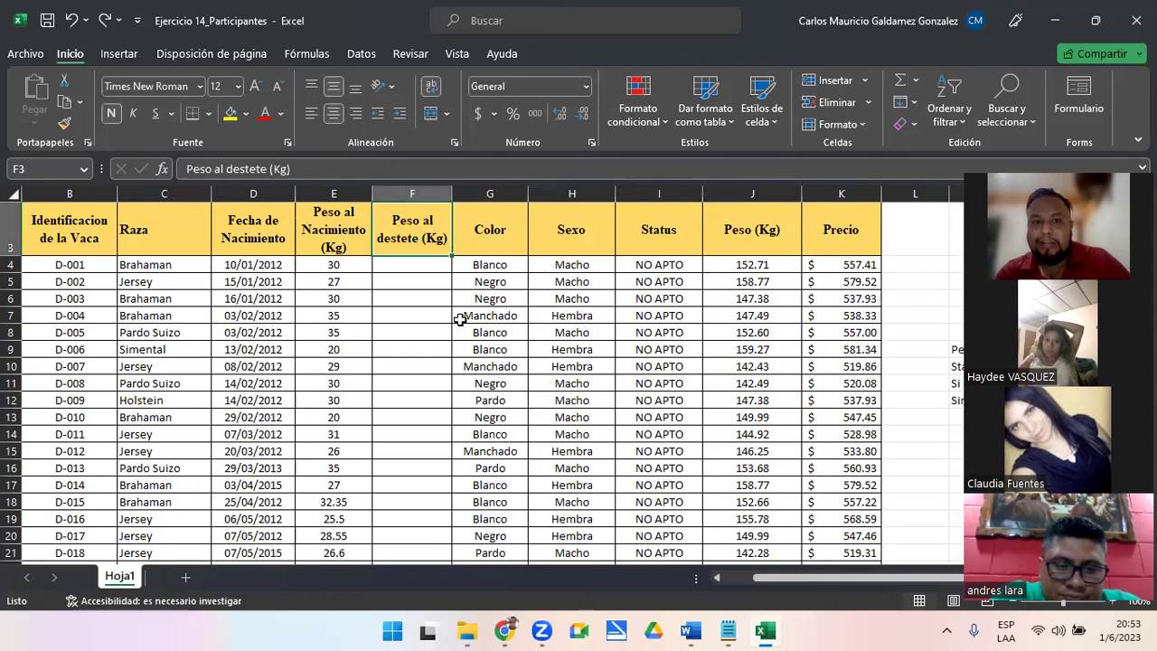
left_click(471, 295)
left_click(664, 389, "shift")
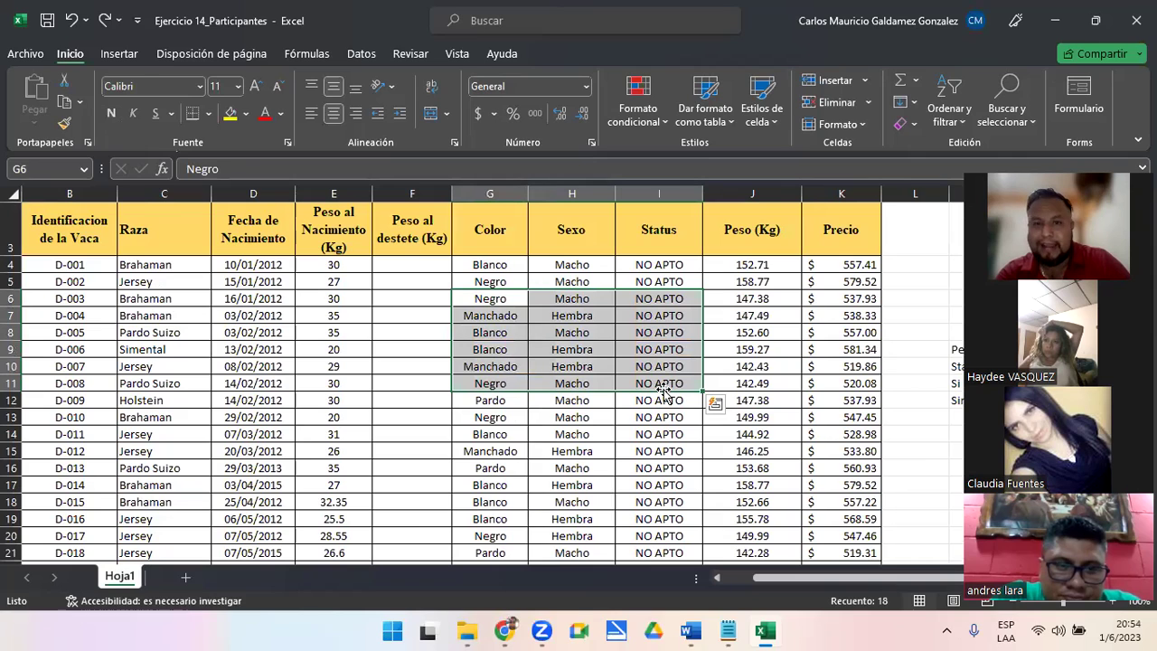
left_click(383, 378)
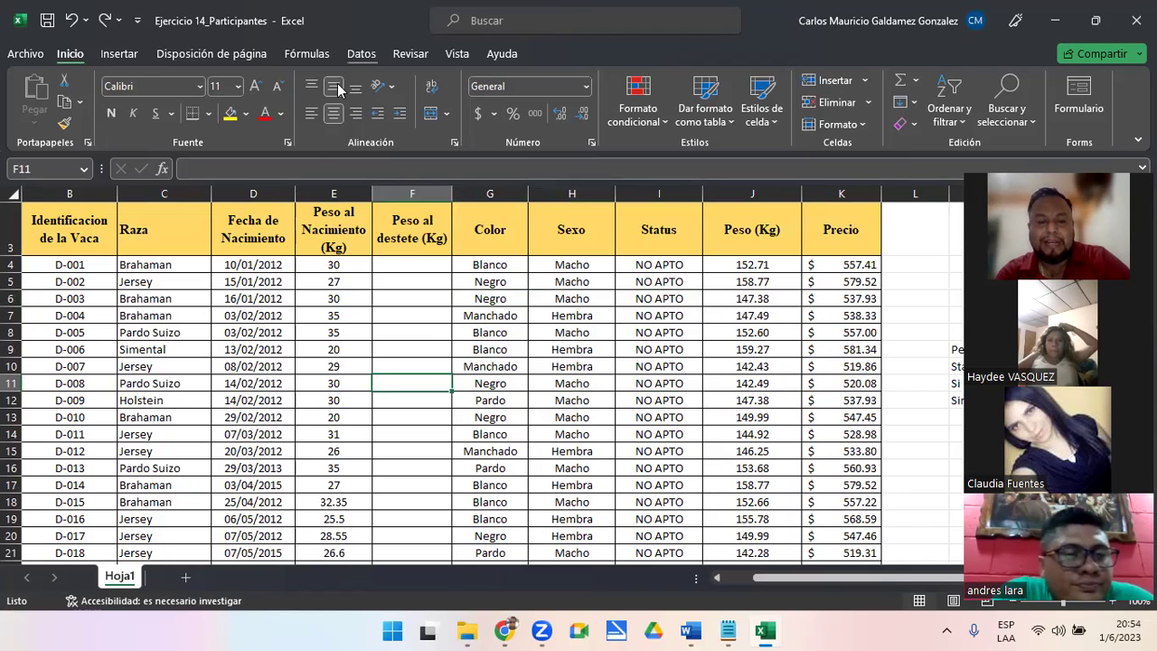
Open the Proteger hoja settings from Revisar and cancel without protecting the sheet
scroll(337, 88, "down", 4)
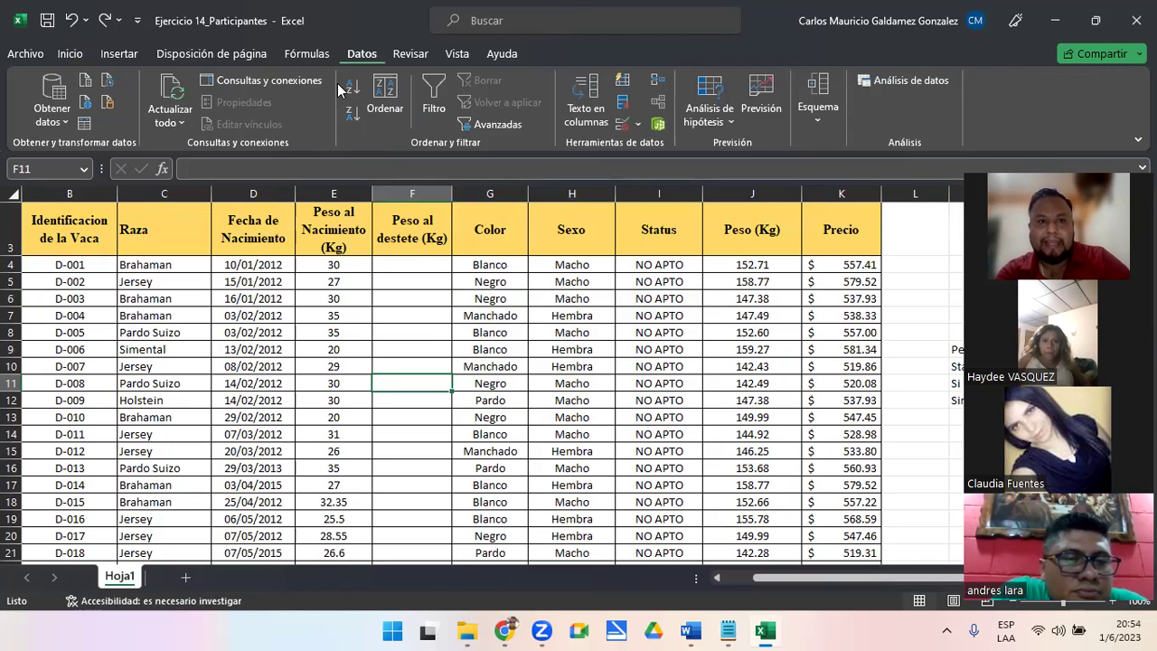
scroll(338, 88, "down", 1)
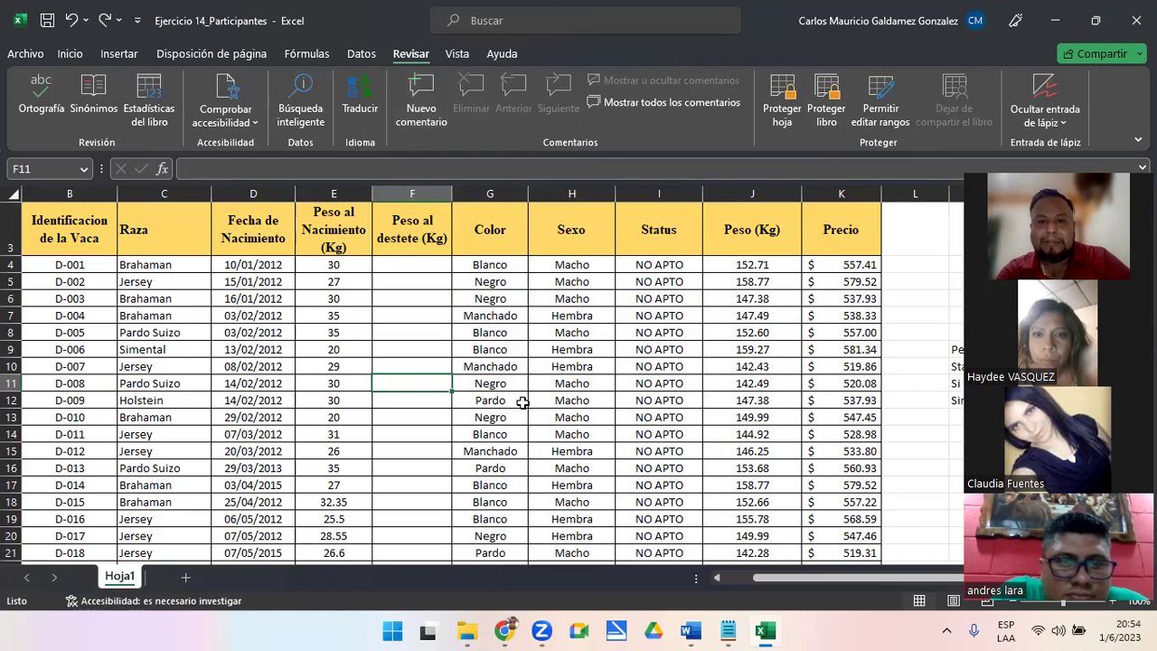
left_click(490, 384)
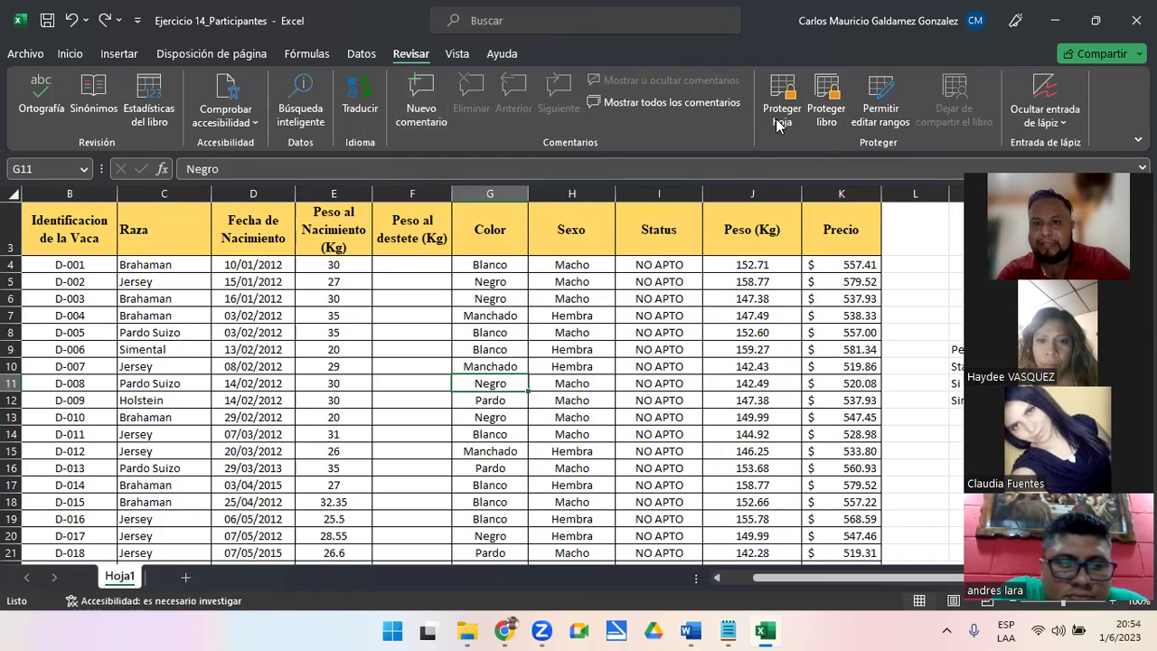
left_click(779, 116)
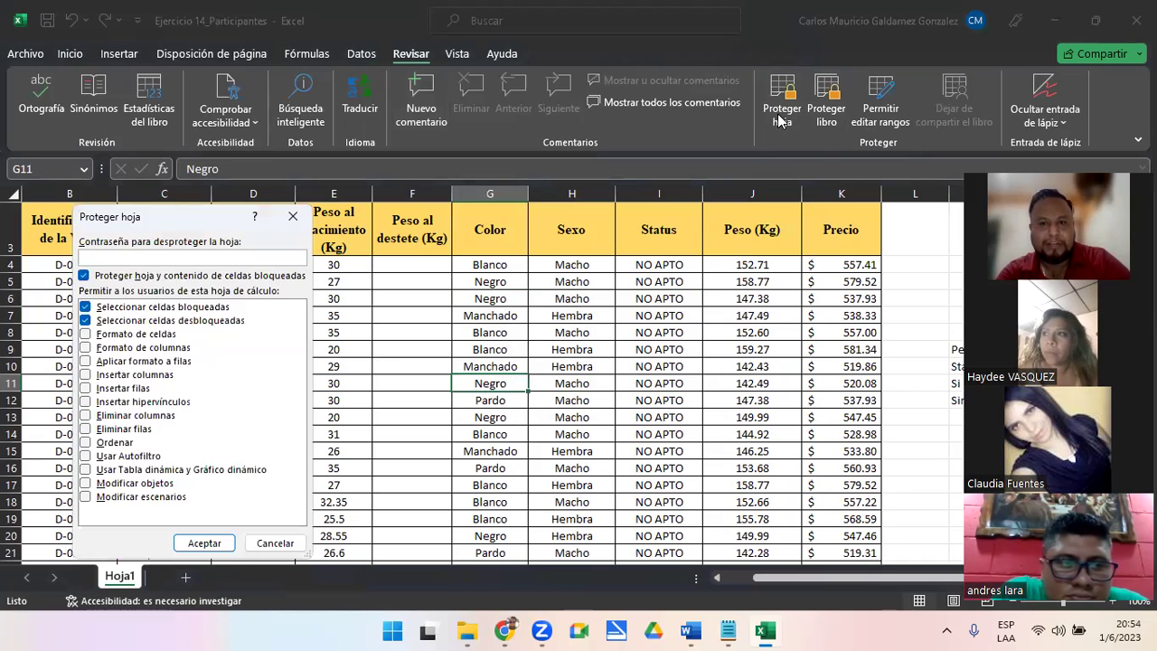
left_click(263, 543)
With cell F6 selected, bring up Permitir editar rangos
left_click(479, 434)
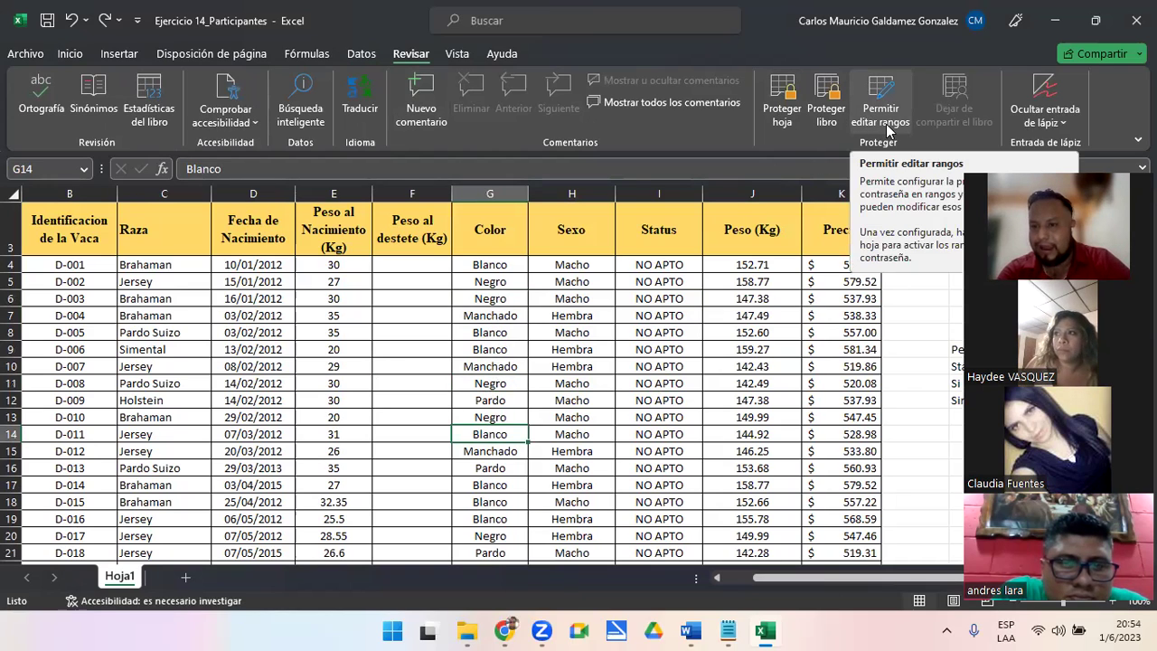
left_click(408, 294)
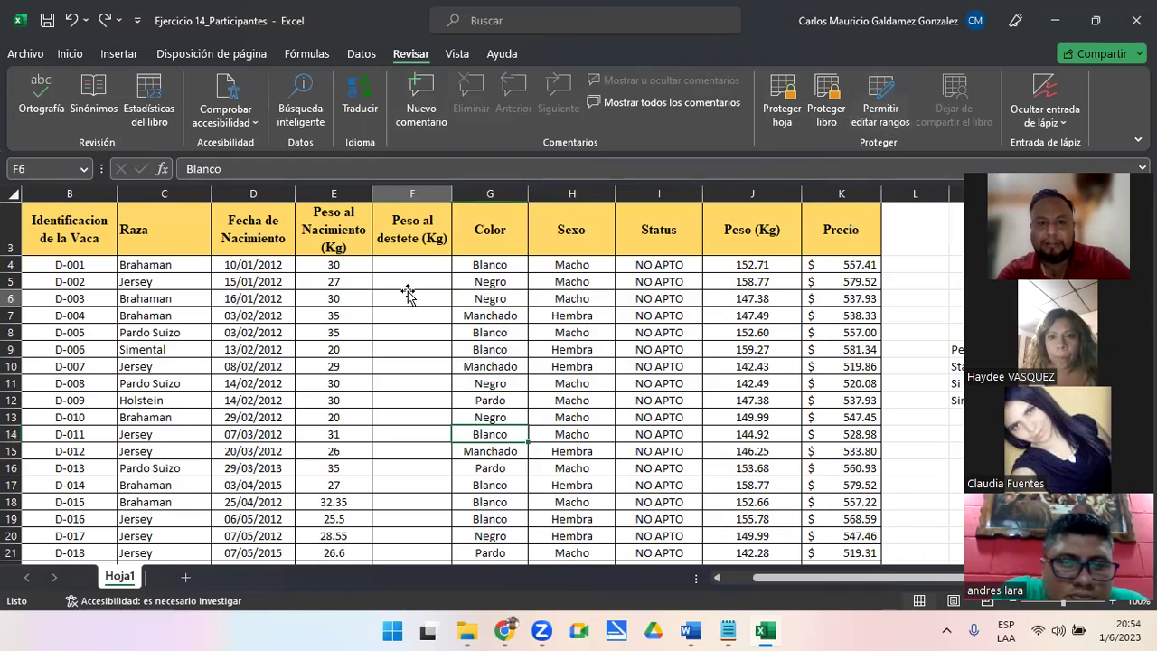
left_click(882, 108)
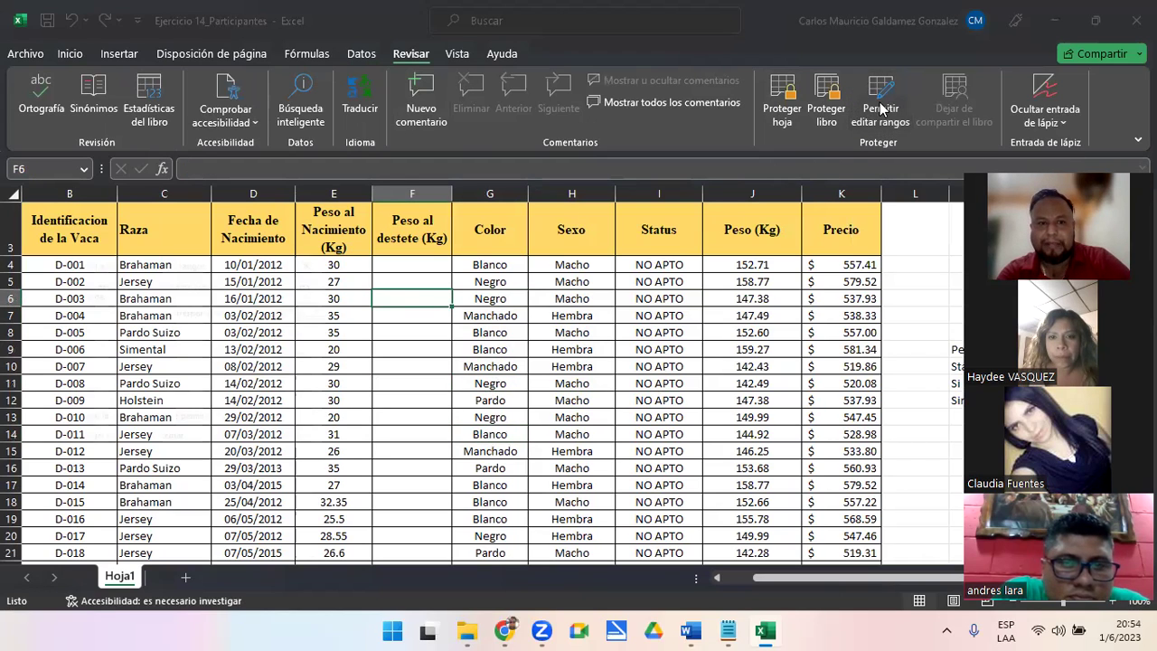
Start a new editable range and enter its title PesoAlDestete
left_click_drag(210, 259, 817, 167)
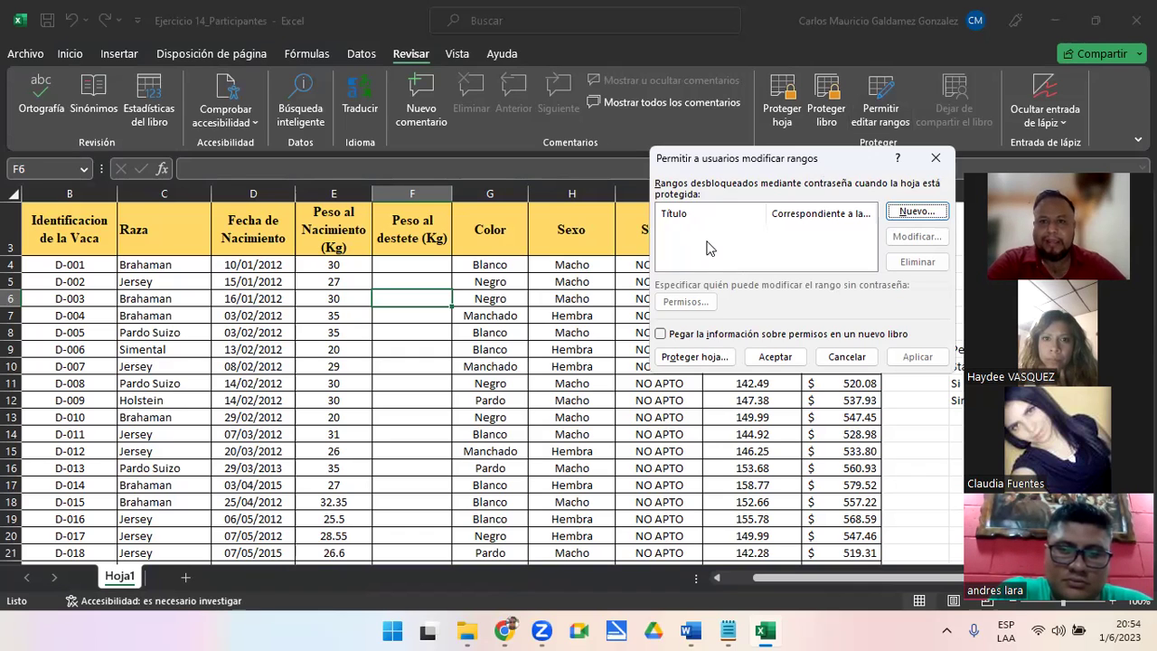
left_click(916, 213)
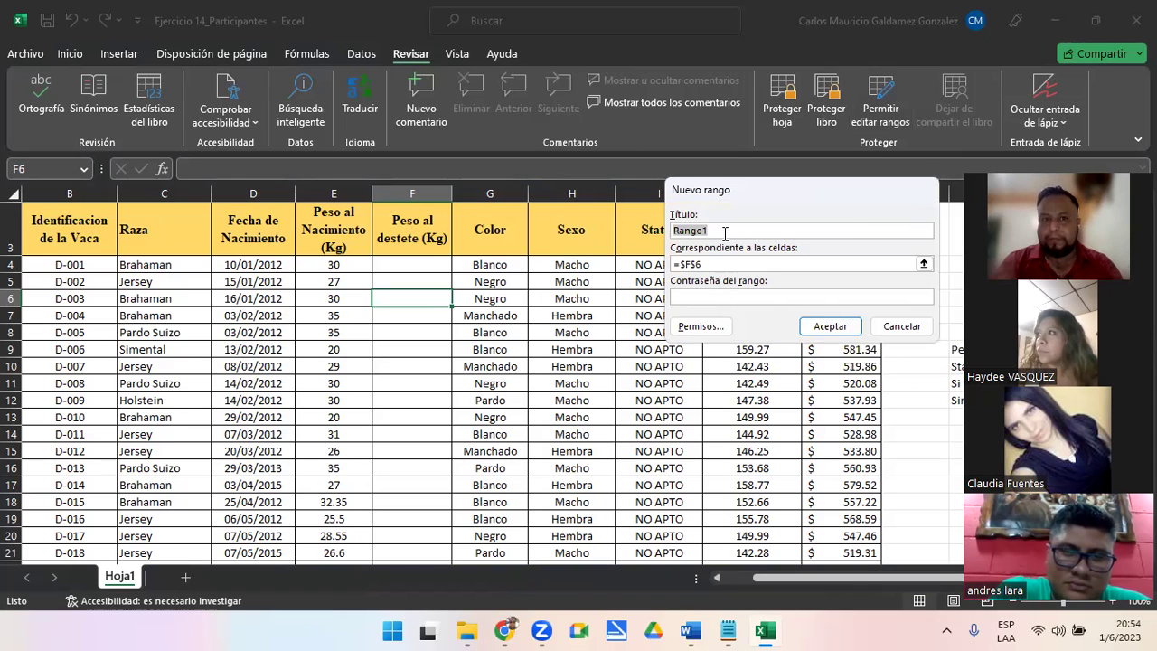
type("PesoA")
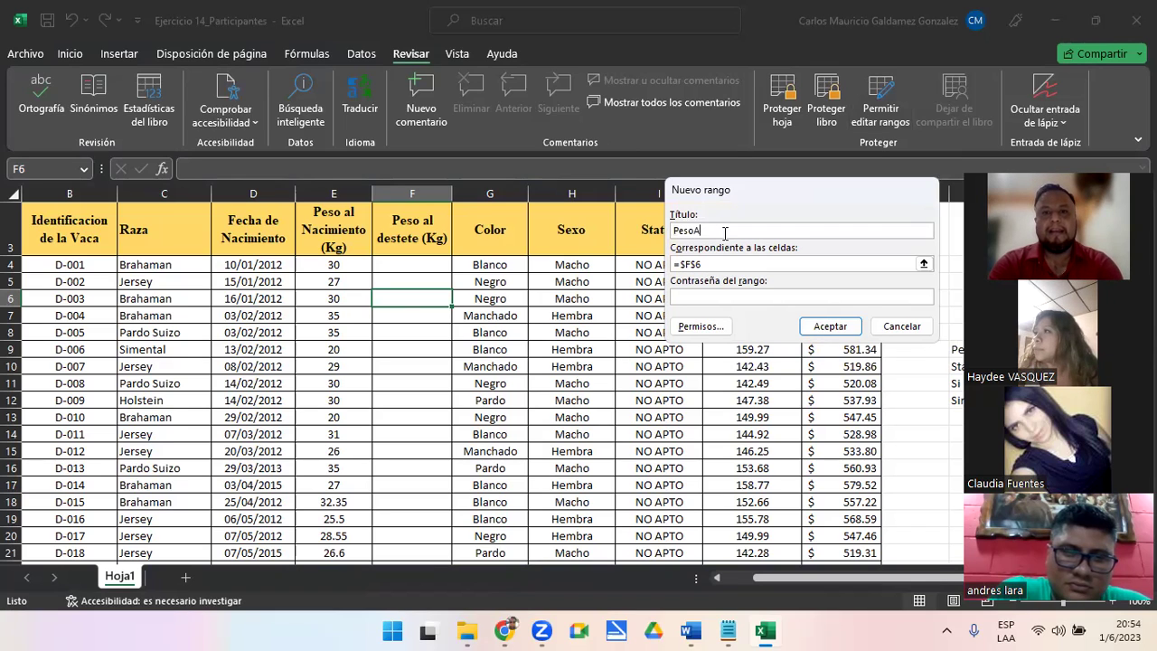
type("lDesti")
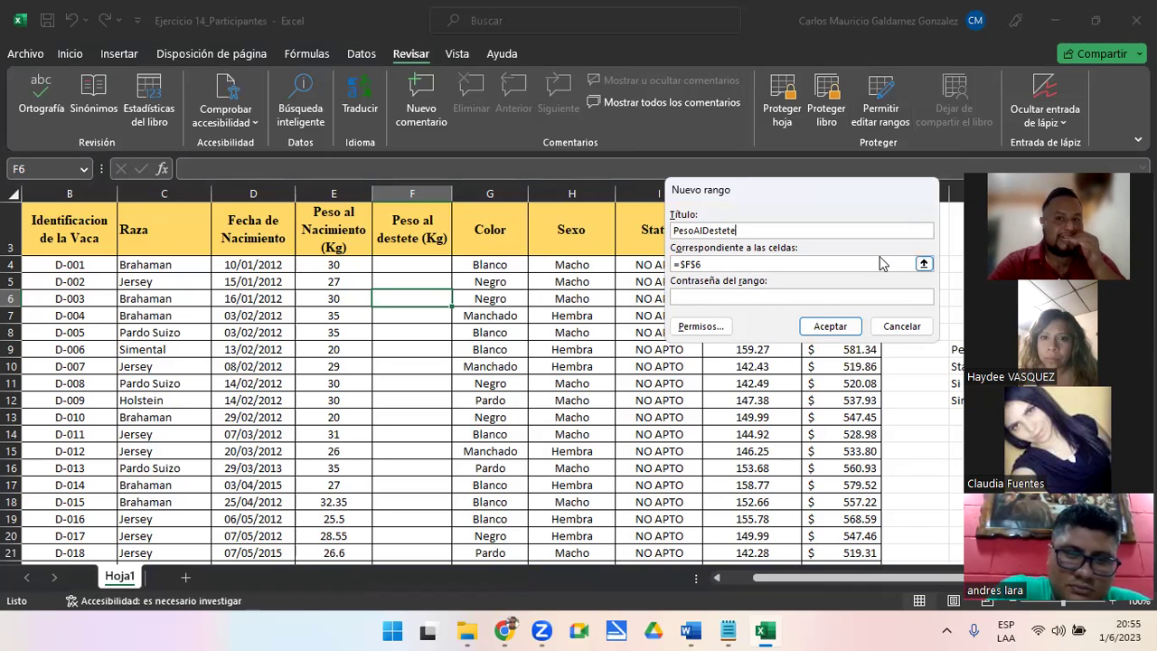
Set the new range's reference to cells F4:F100
left_click(926, 263)
left_click(926, 263)
left_click(414, 265)
key("shift+Down")
key("shift+Down")
key("shift+Down")
key("shift+Down")
key("shift+Down")
key("shift+Down")
key("shift+Down")
key("shift+Down")
key("shift+Down")
key("shift+Down")
key("shift+Down")
key("shift+Down")
key("shift+Down")
key("shift+Down")
key("shift+Down")
key("shift+Down")
key("shift+Down")
key("shift+Down")
key("shift+Down")
key("shift+Down")
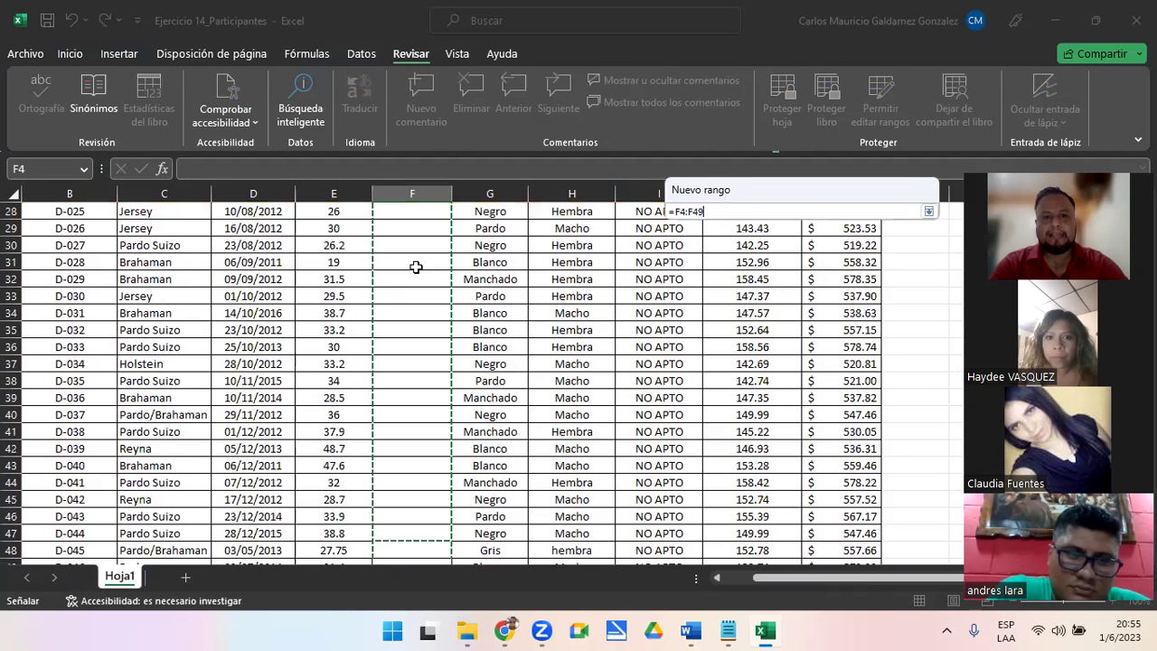
key("shift+Down")
key("shift+Down")
key("shift+Down")
key("shift+Down")
key("shift+Down")
key("shift+Down")
key("shift+Down")
key("shift+Down")
key("shift+Down")
key("shift+Down")
key("shift+Down")
key("shift+Down")
key("shift+Down")
key("shift+Down")
key("shift+Down")
key("shift+Down")
key("shift+Down")
key("shift+Down")
key("shift+Down")
key("shift+Down")
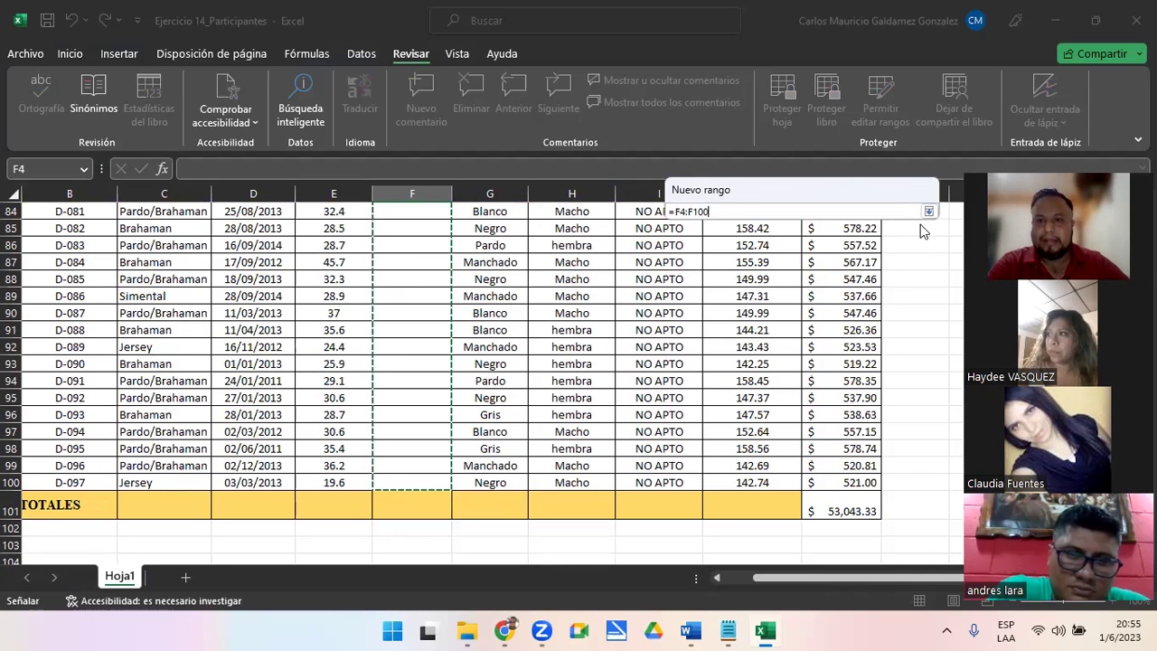
left_click_drag(882, 198, 834, 162)
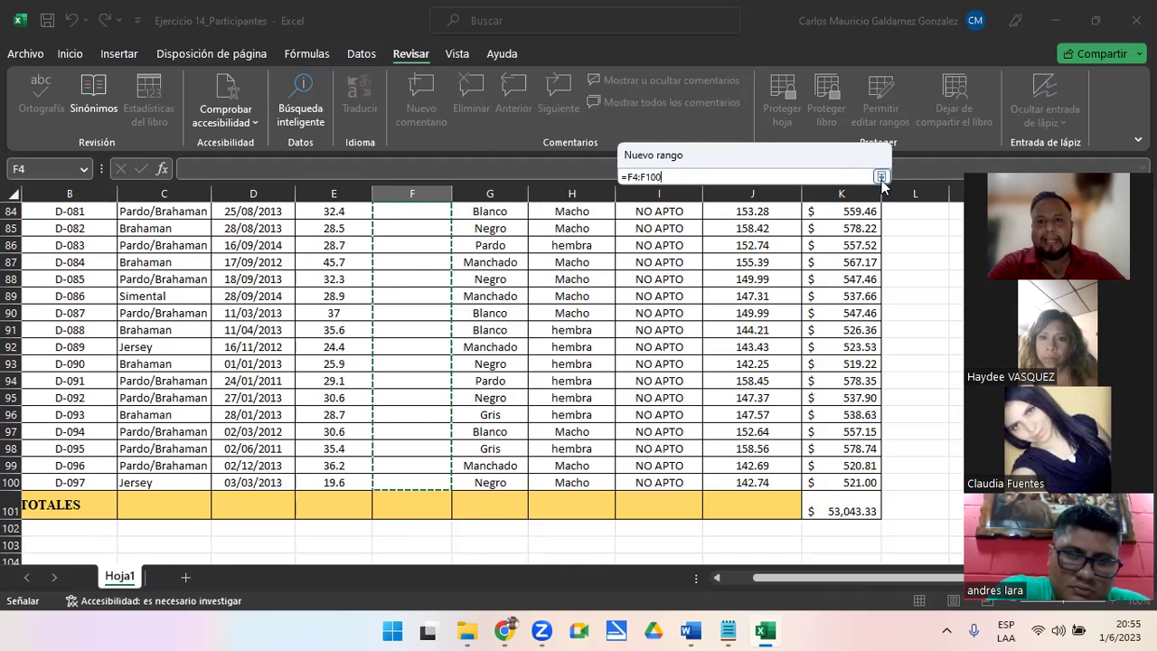
left_click(881, 177)
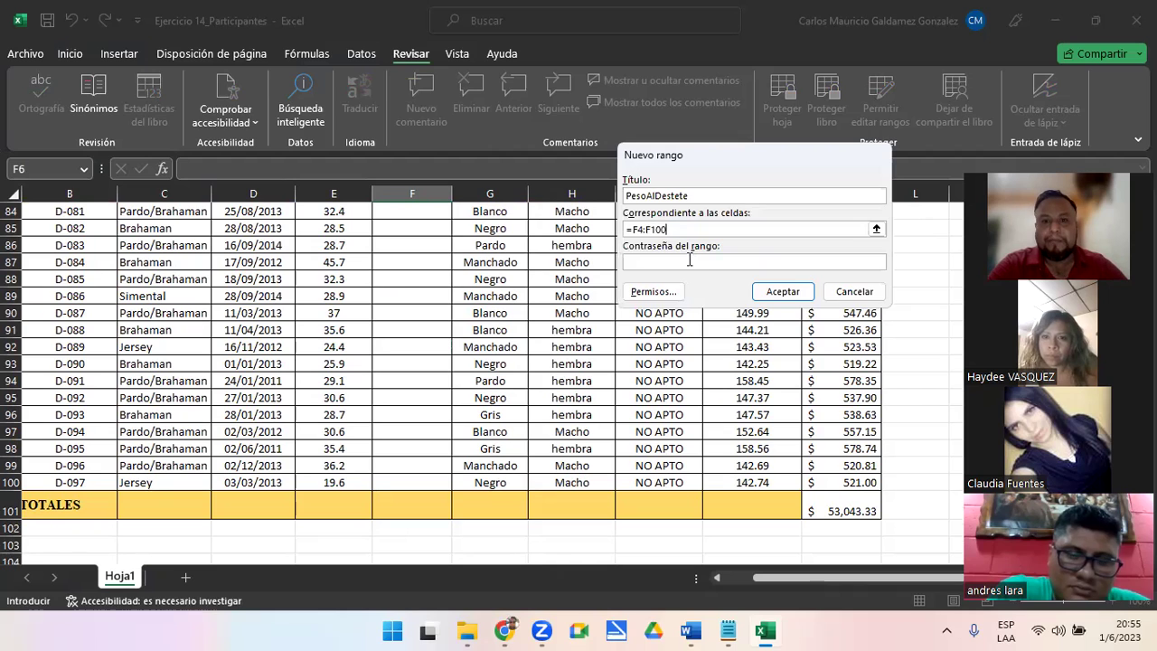
Give the PesoAlDestete range a password, confirm it, and accept
left_click(689, 259)
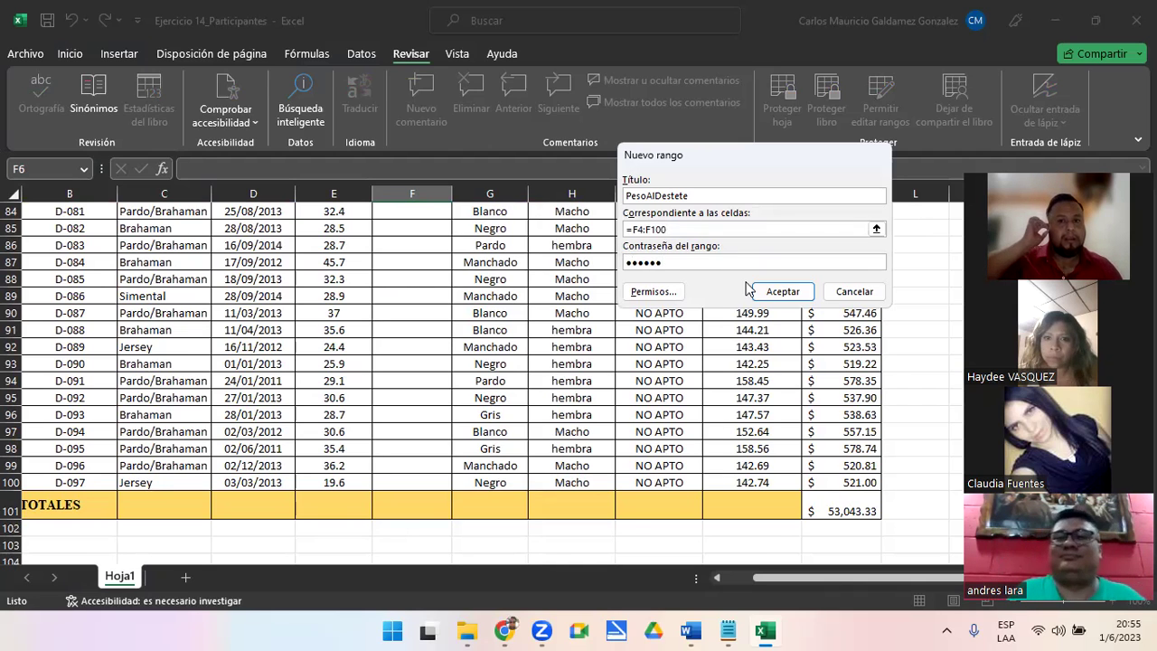
left_click(783, 292)
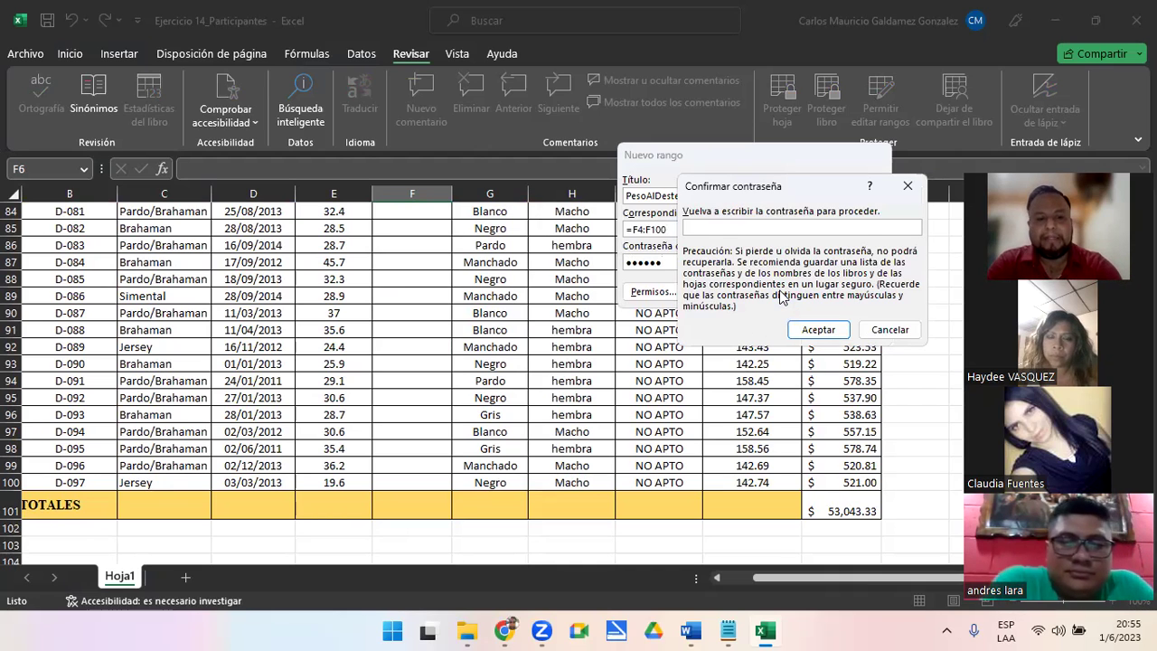
type("•••")
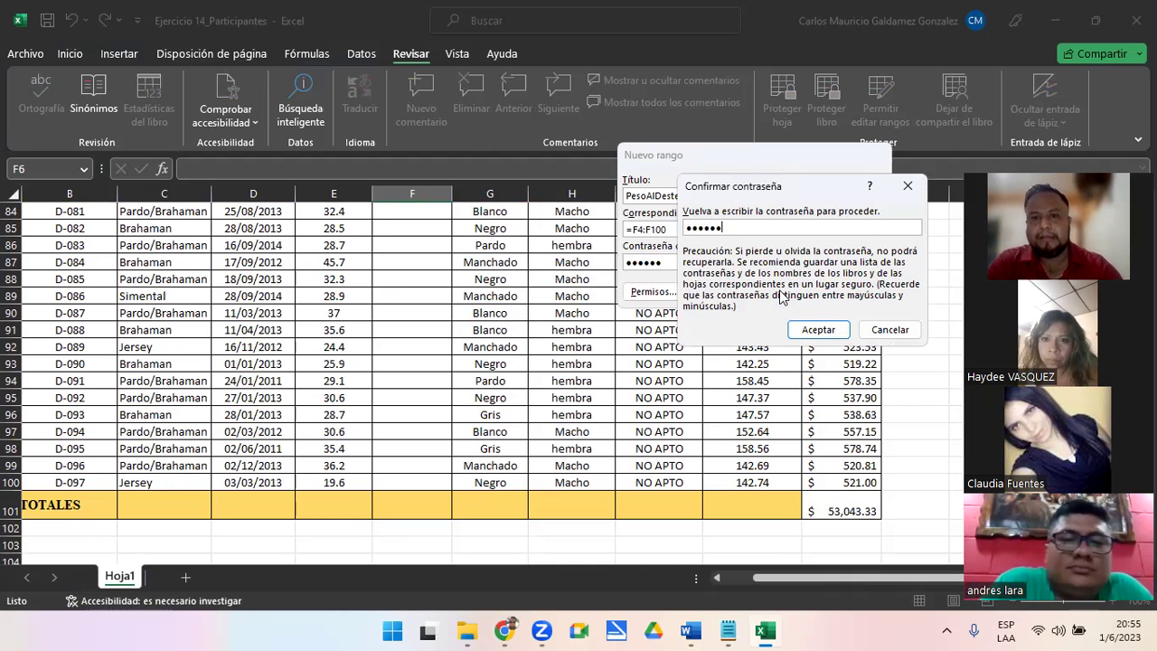
left_click(818, 330)
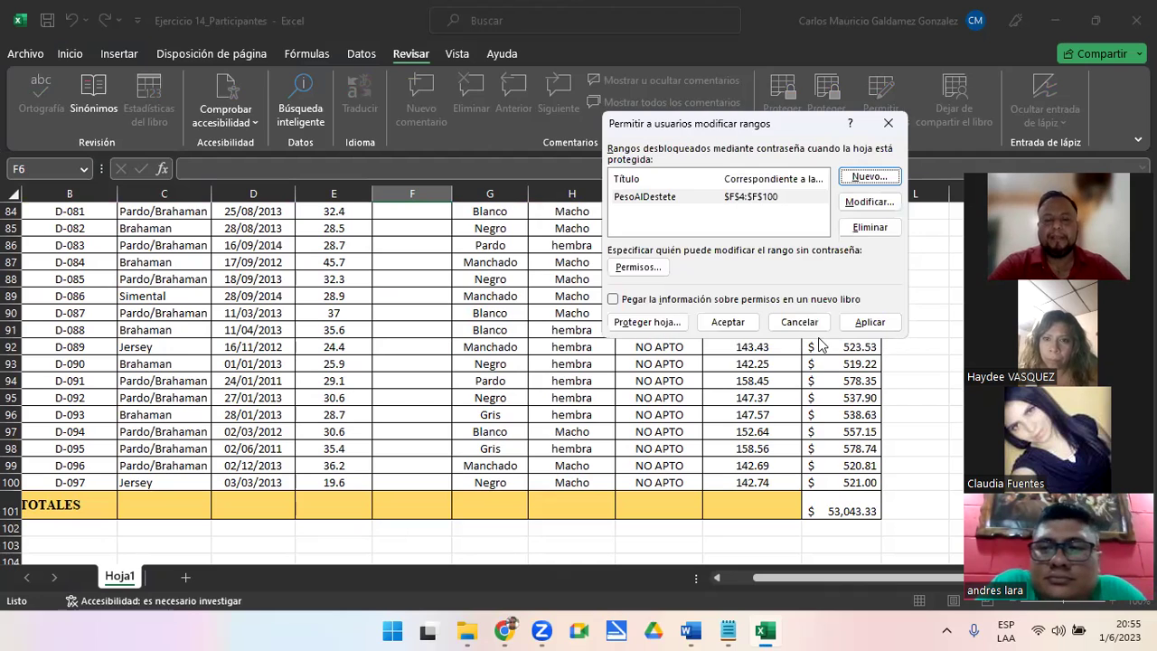
Protect the sheet with a password, disallowing selection of locked and unlocked cells
left_click(659, 201)
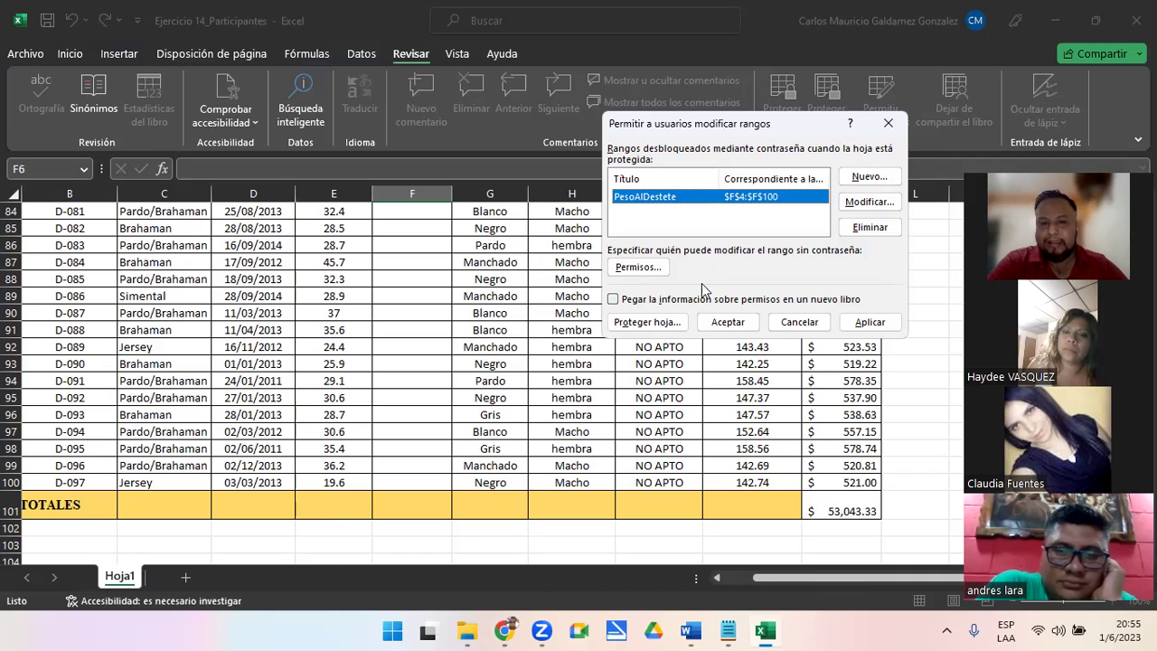
left_click(647, 324)
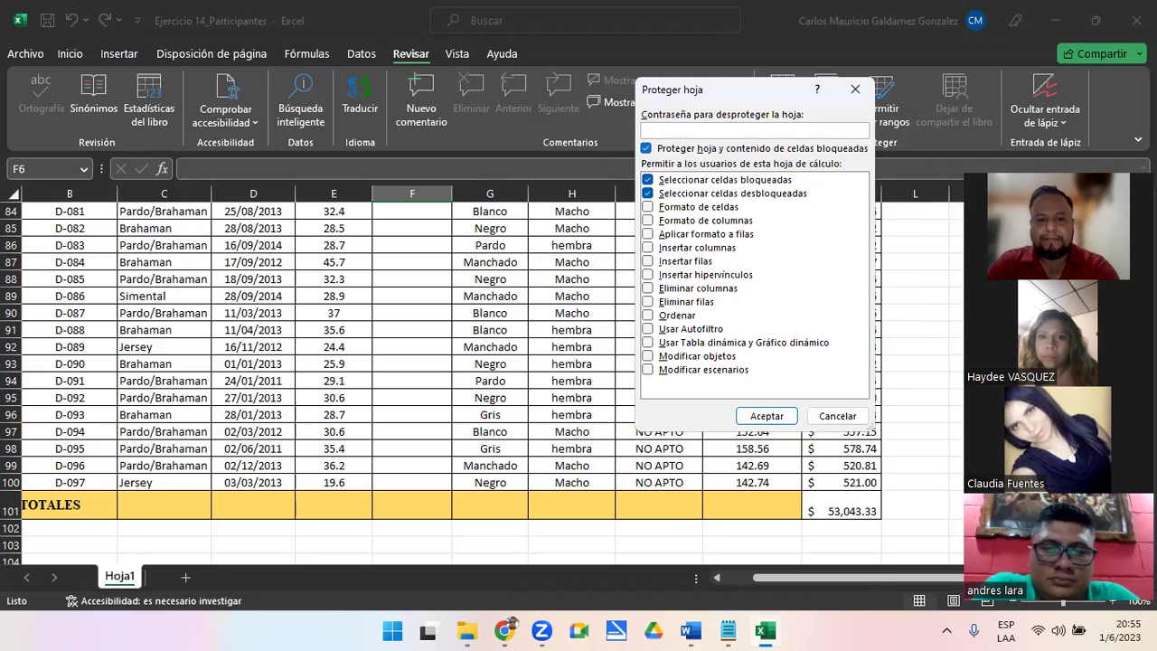
type("123456")
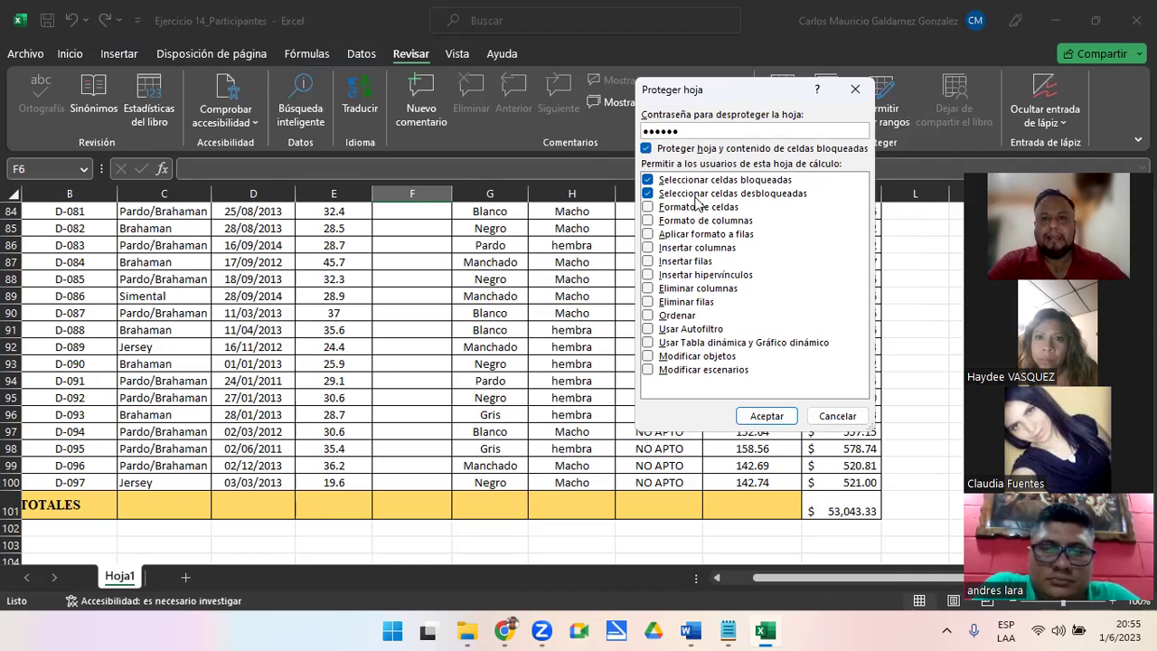
left_click(648, 194)
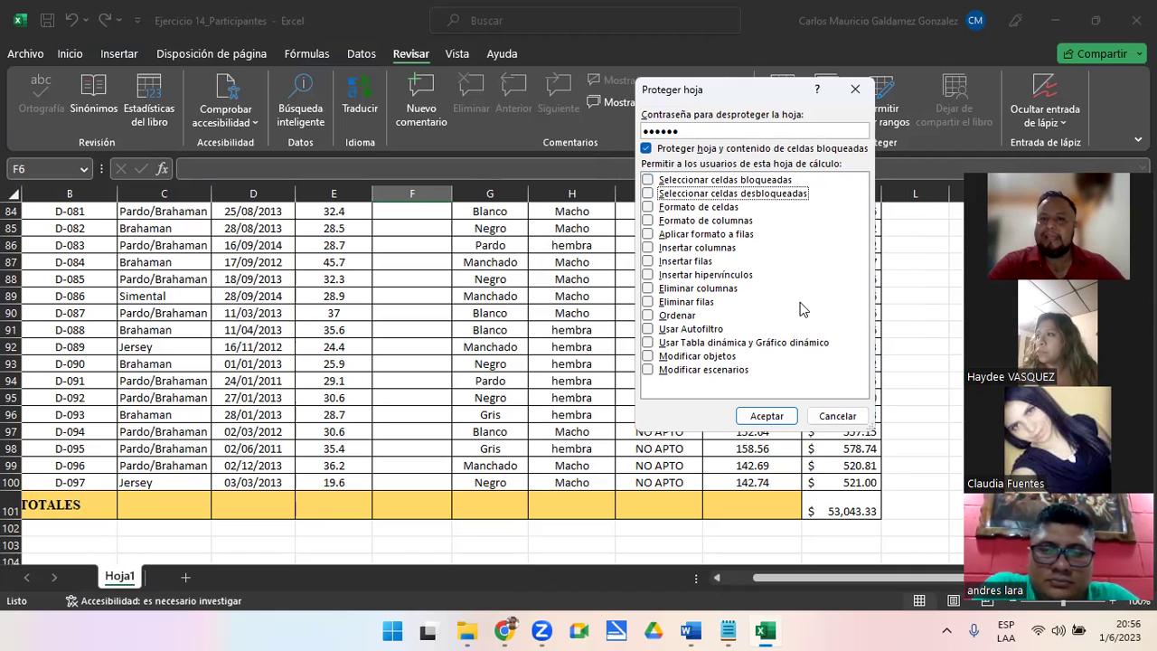
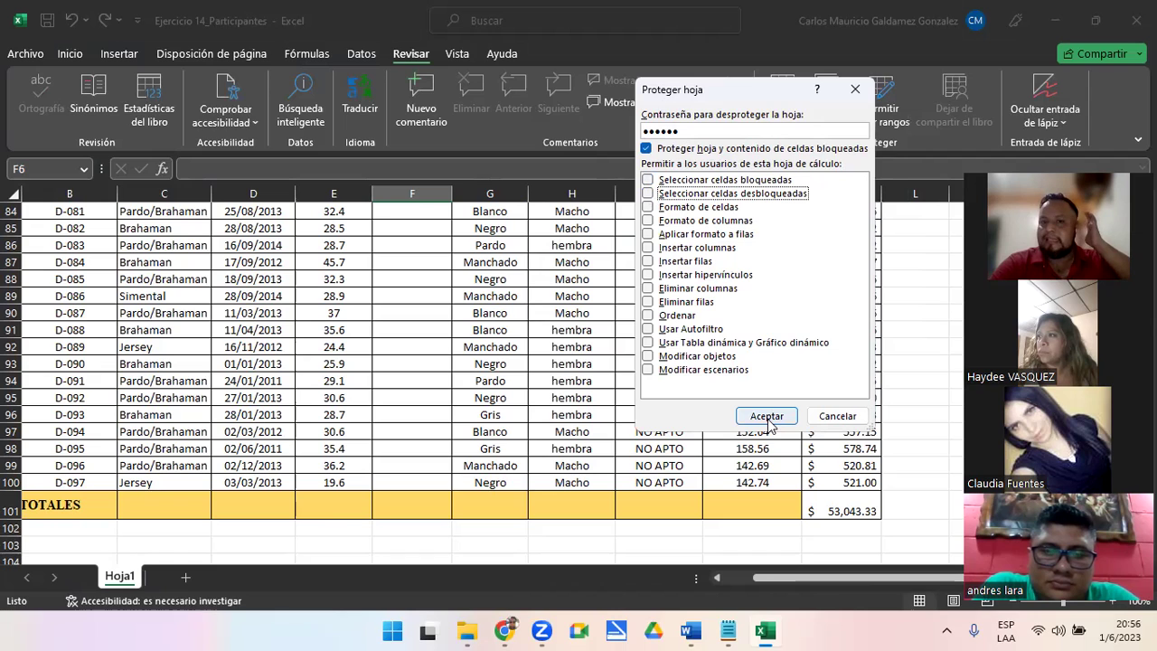
Cancel the first protection attempt and review the PesoAlDestete range permissions without changing them
left_click(648, 193)
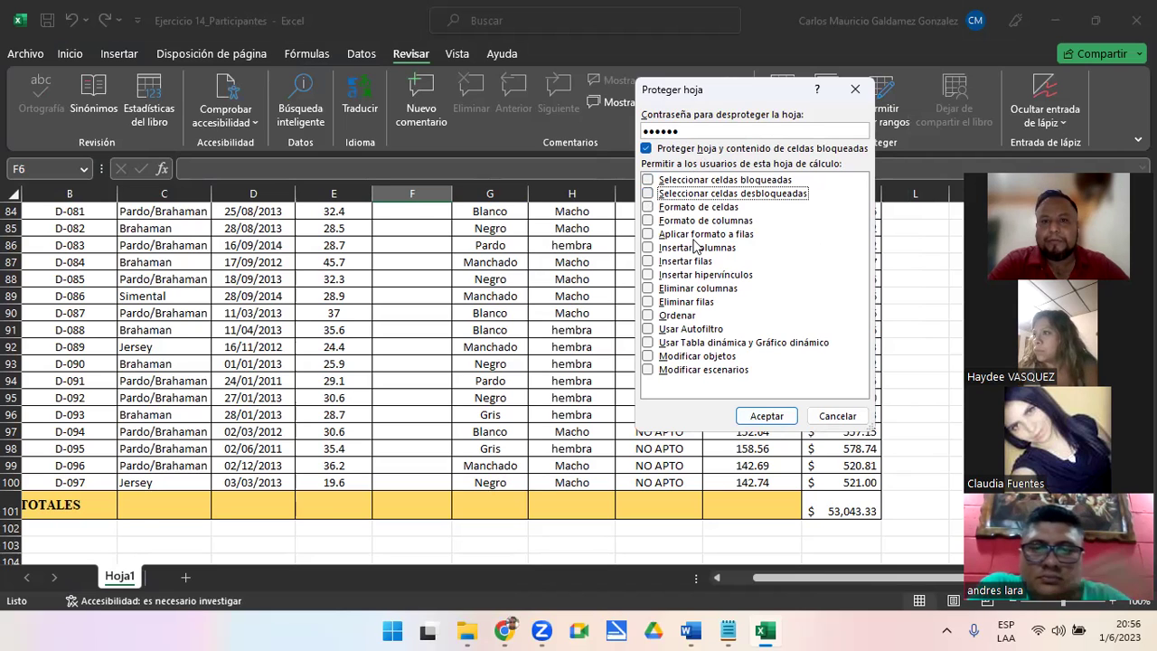
left_click(835, 415)
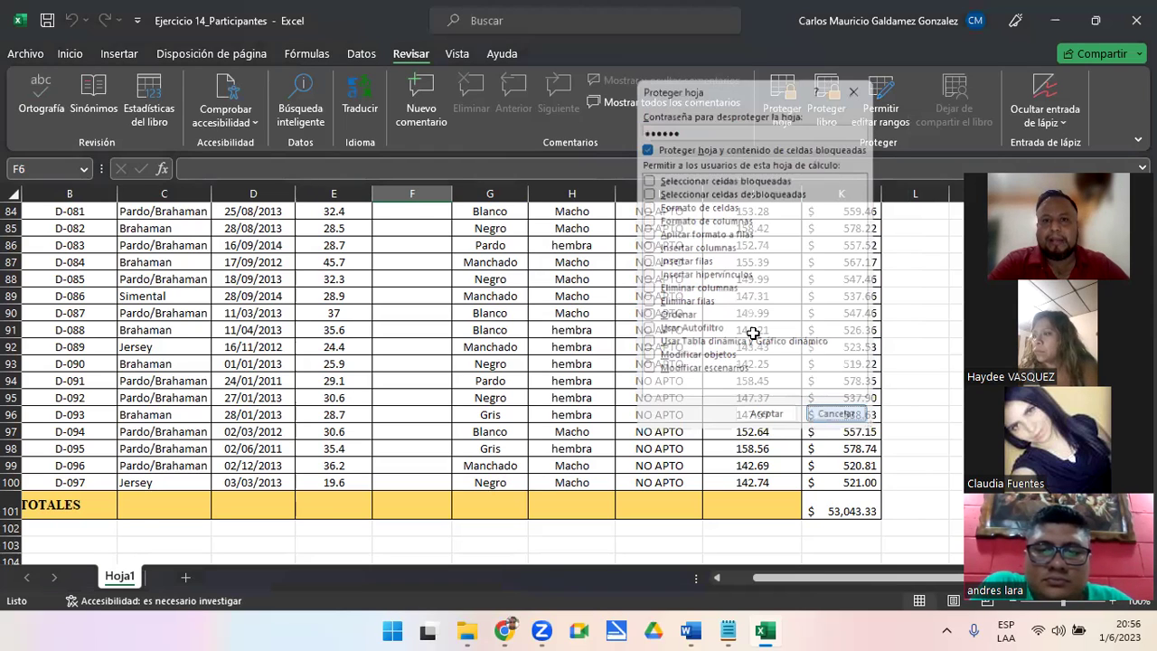
left_click(881, 109)
left_click(644, 269)
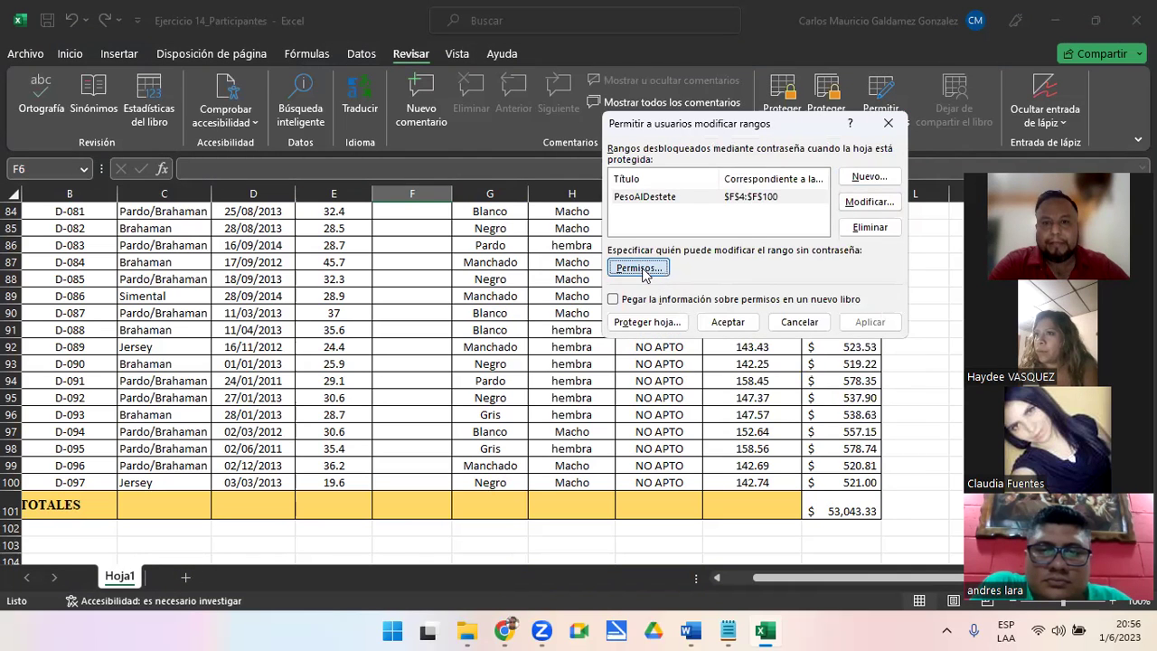
left_click(816, 487)
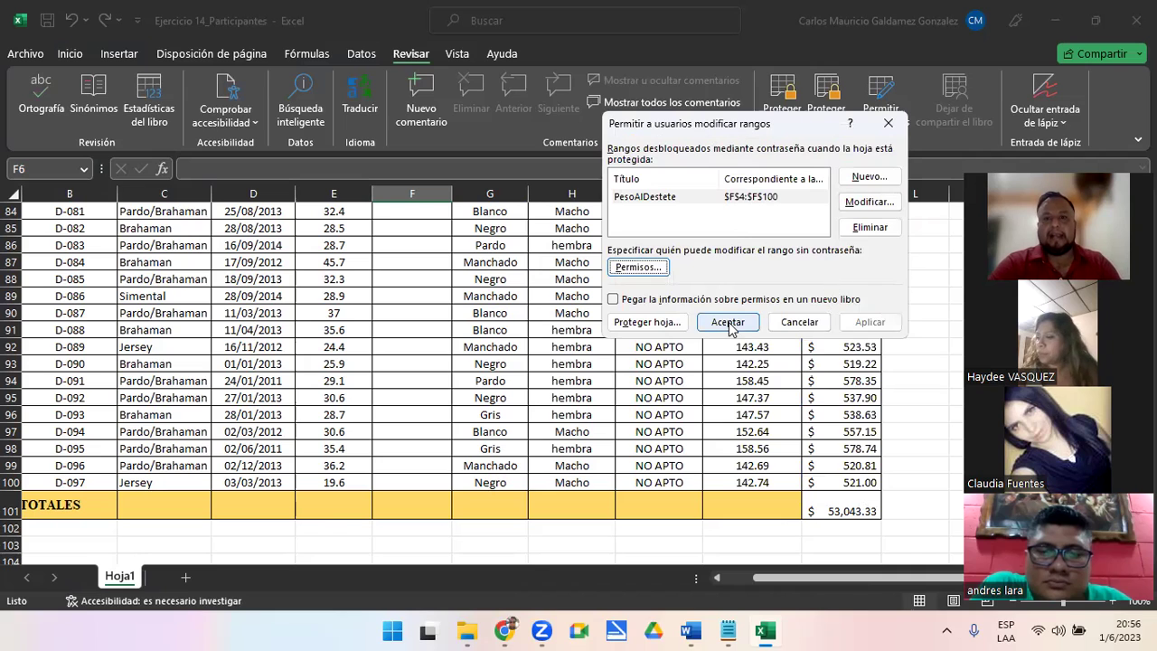
Protect the sheet with a confirmed password, unchecking both Select locked and unlocked cells options
left_click(654, 328)
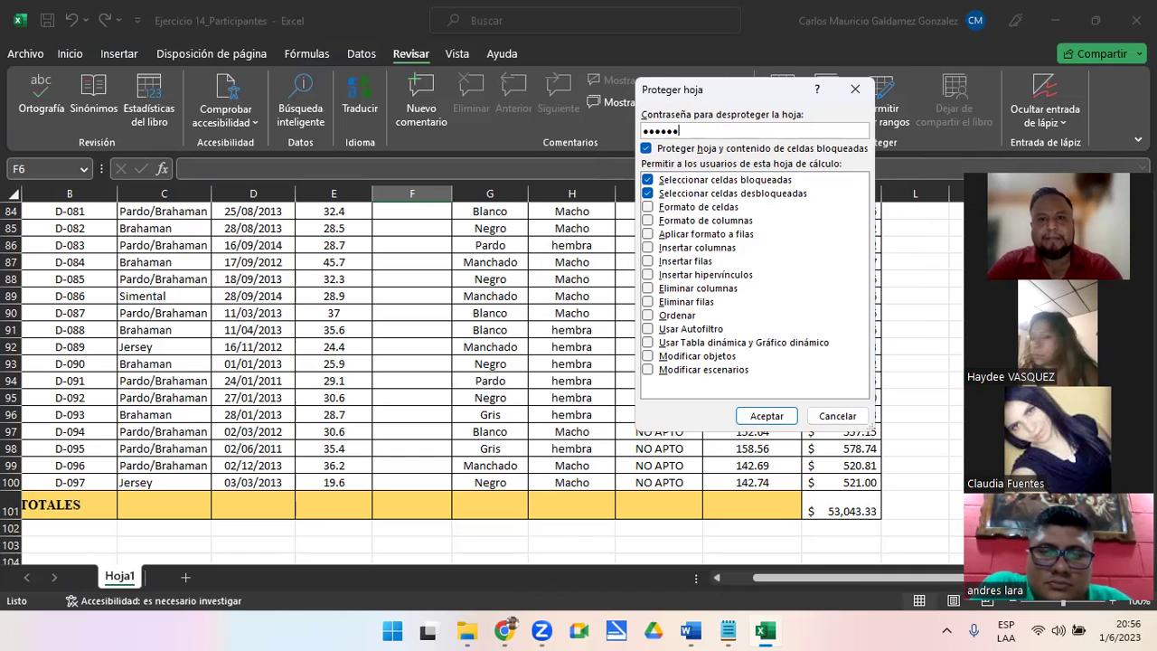
left_click(685, 183)
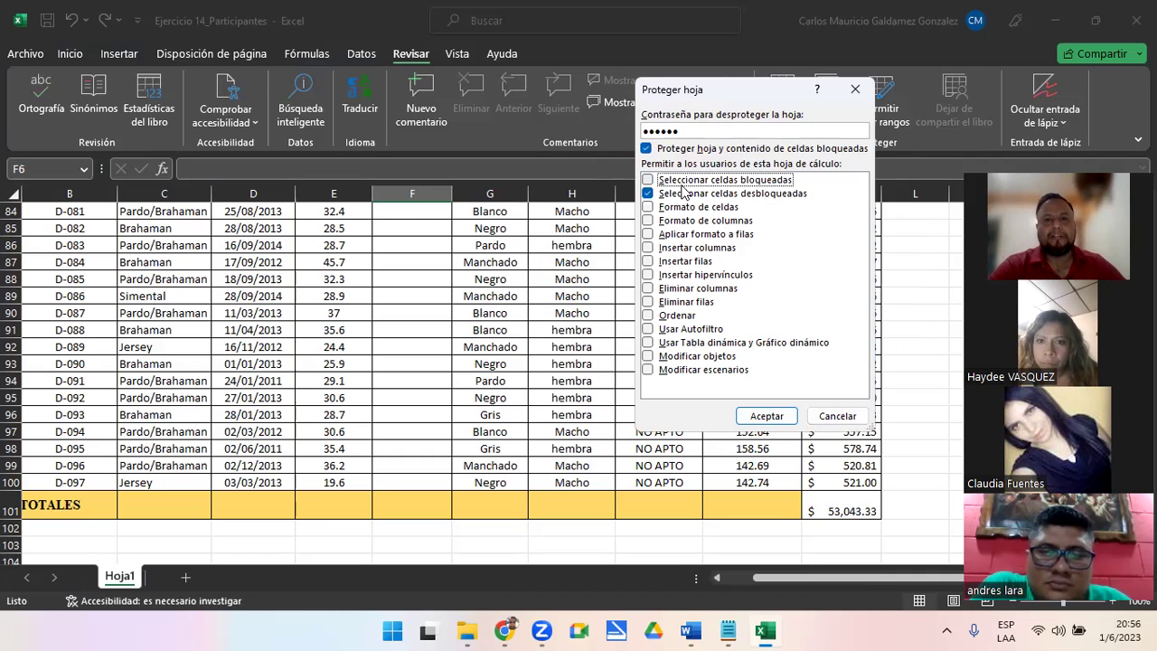
left_click(648, 194)
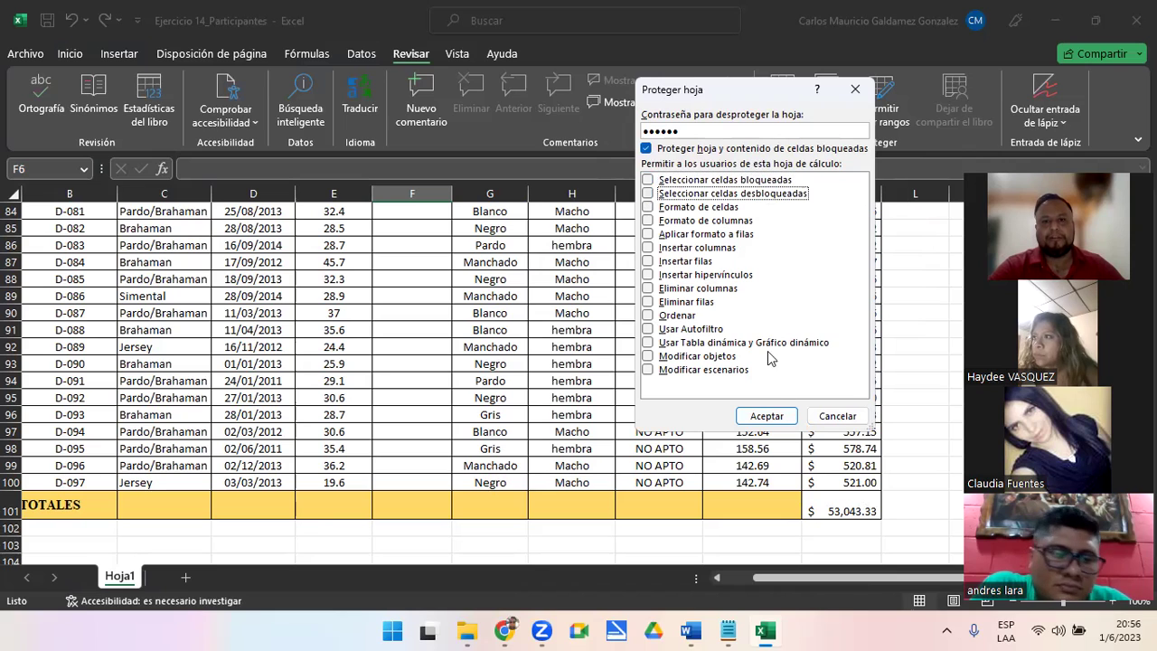
left_click(768, 415)
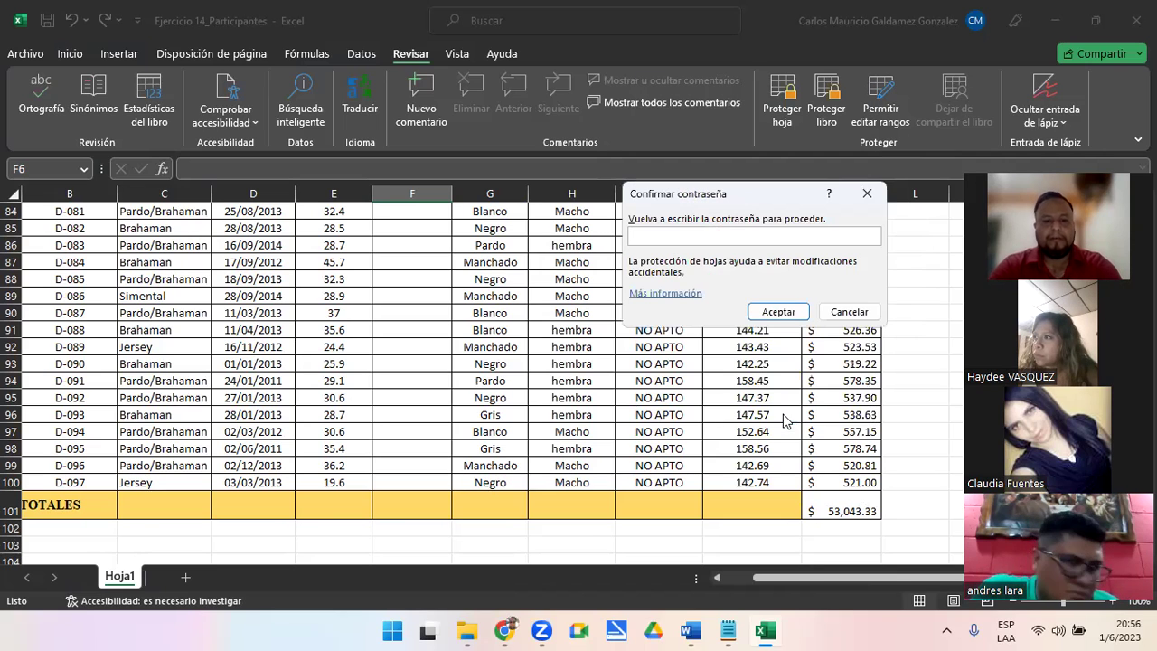
type("12345")
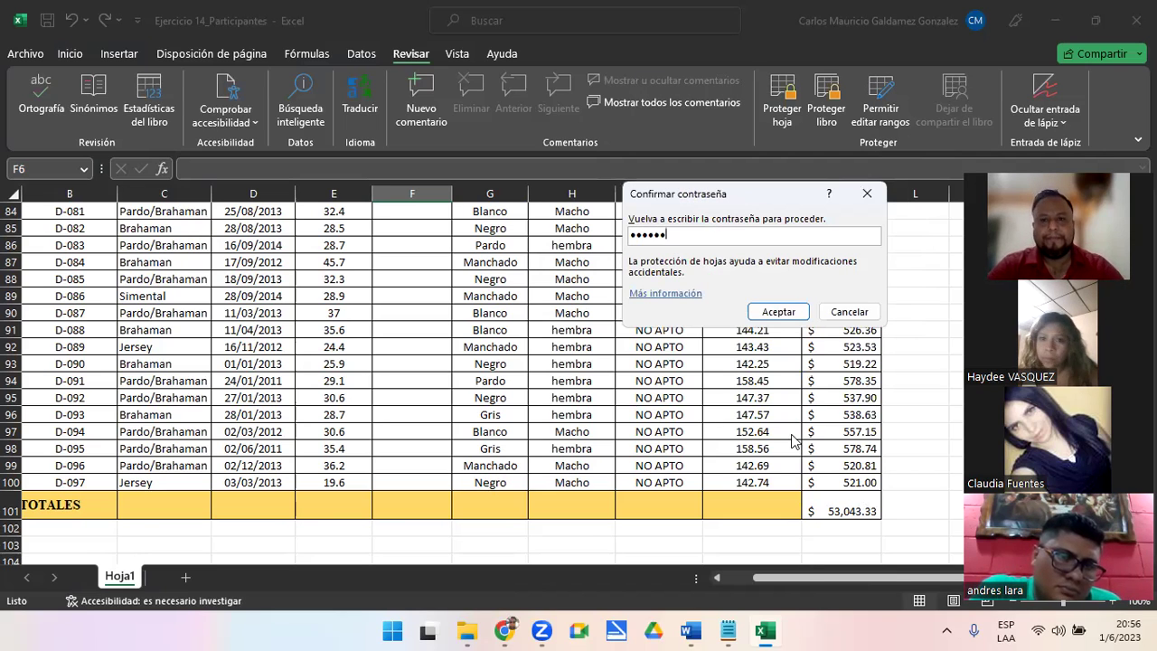
left_click(767, 312)
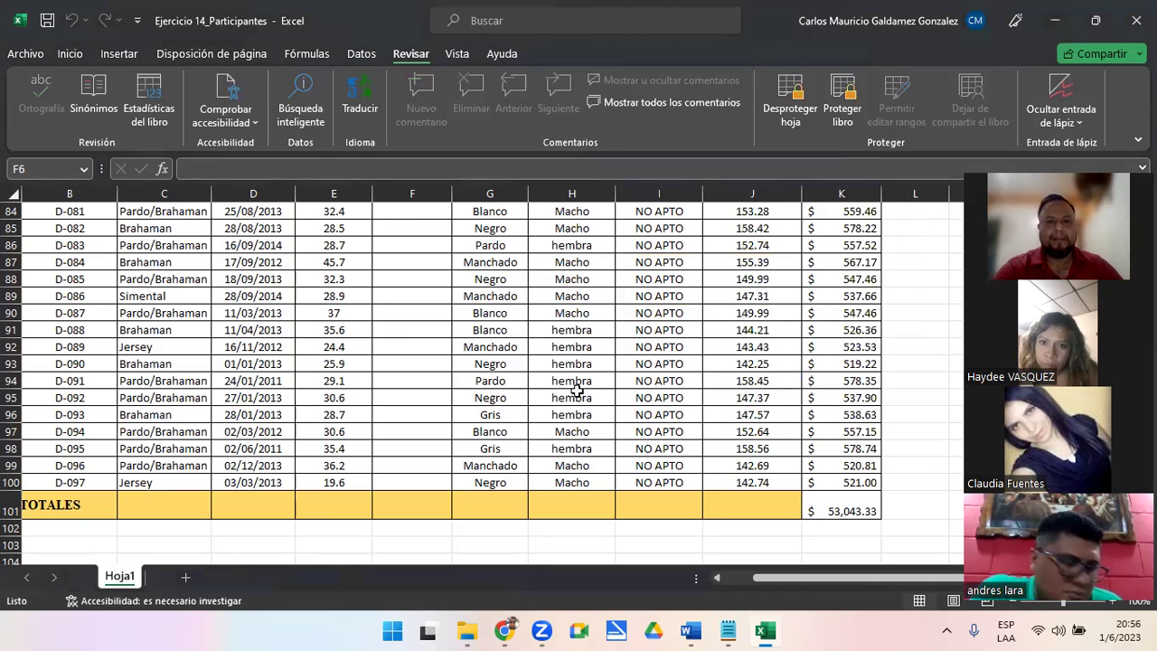
After a column F edit attempt, unlock the Peso al destete range with its password and select F6
scroll(413, 345, "up", 20)
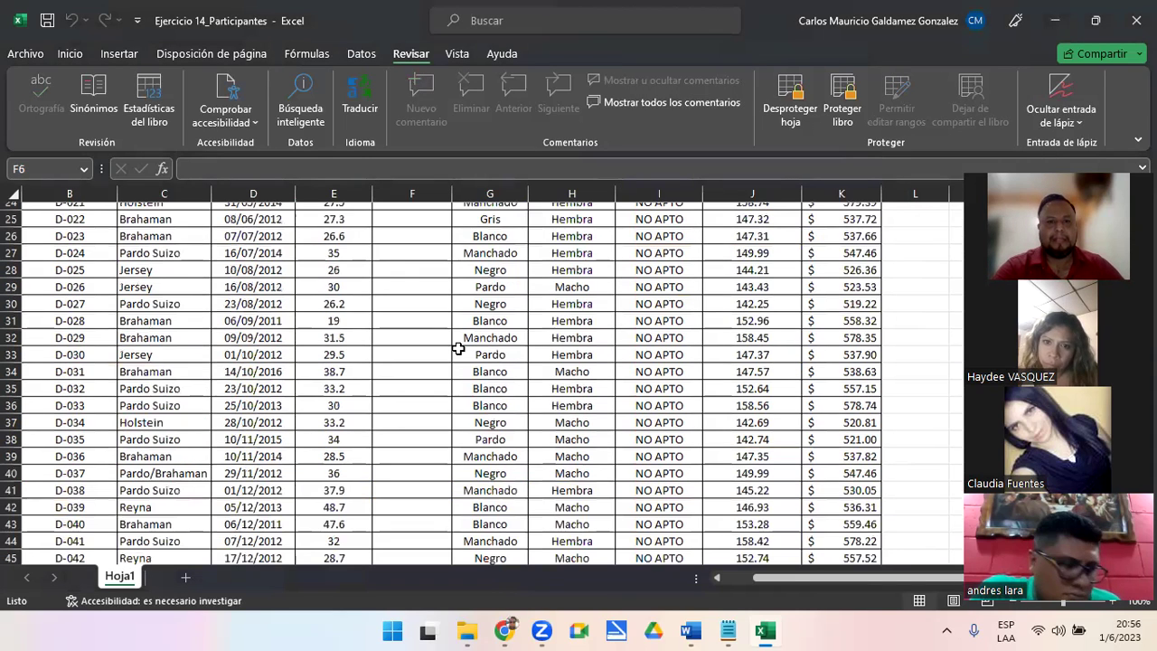
scroll(397, 299, "up", 8)
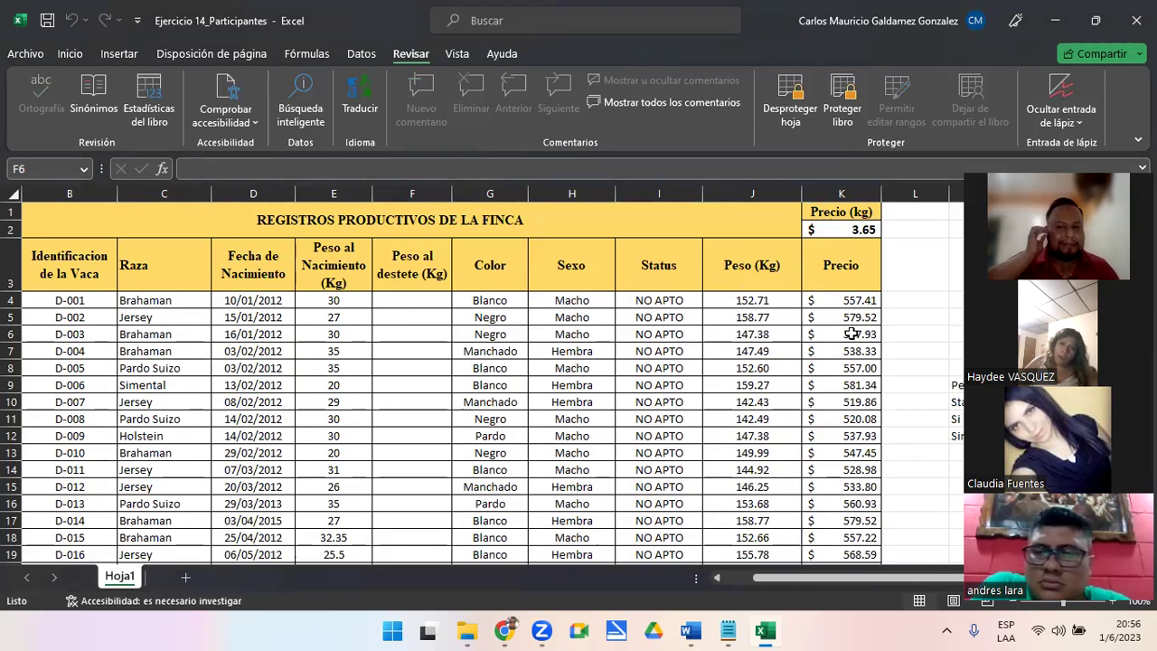
key("XF86AudioRaiseVolume")
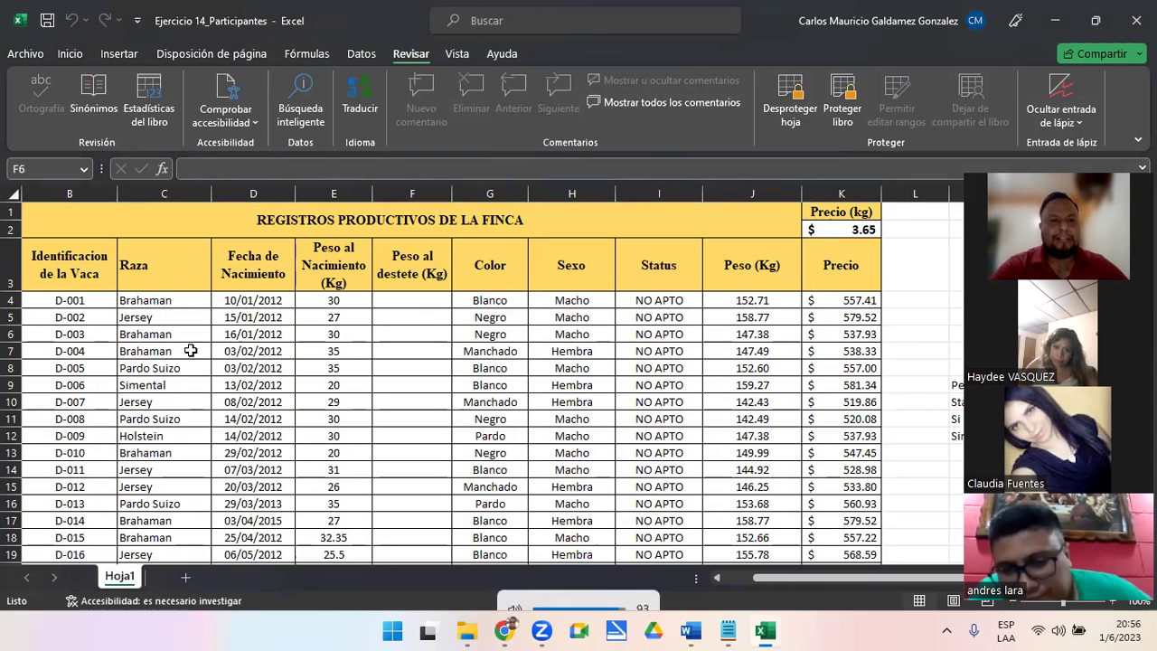
key("F2")
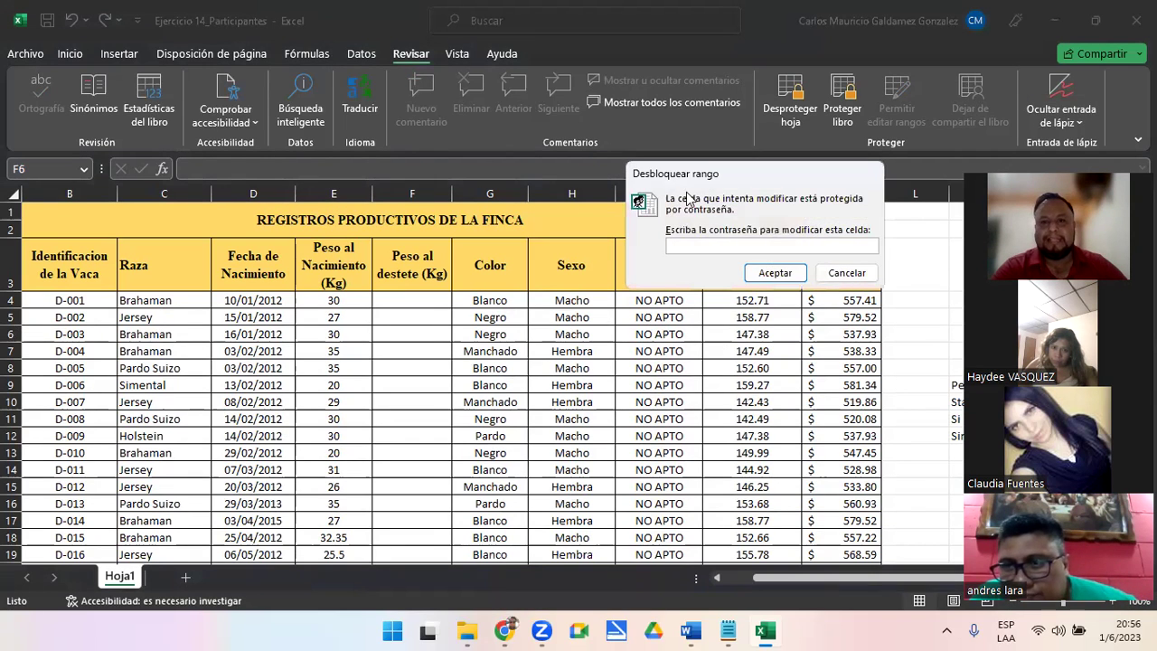
left_click(837, 275)
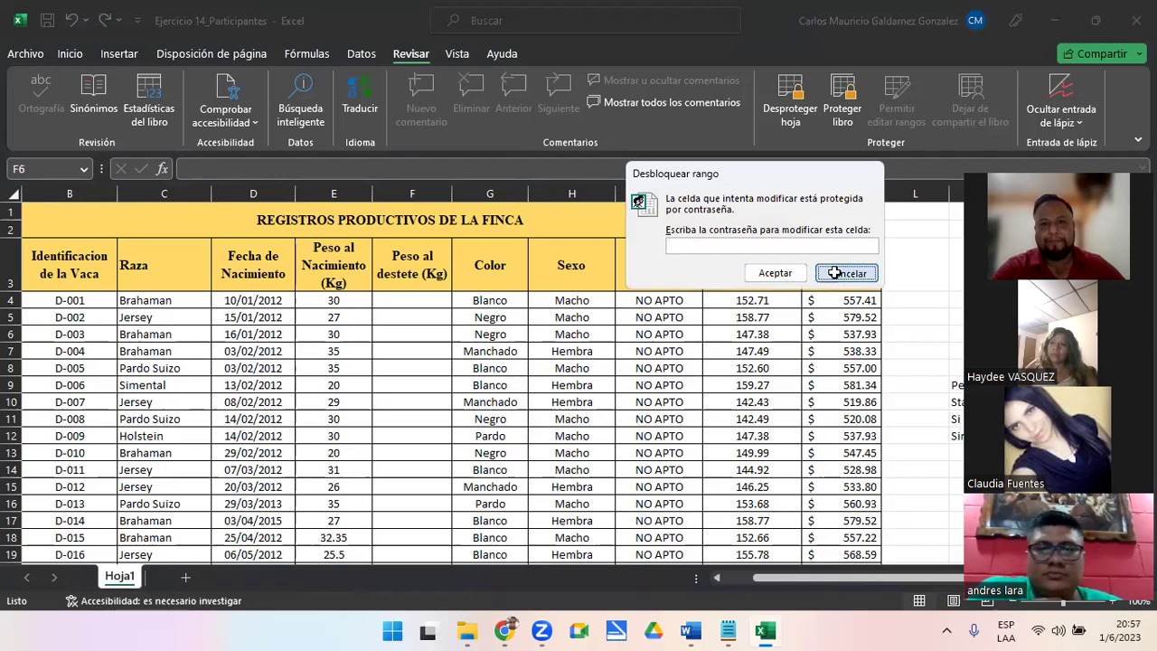
double_click(438, 366)
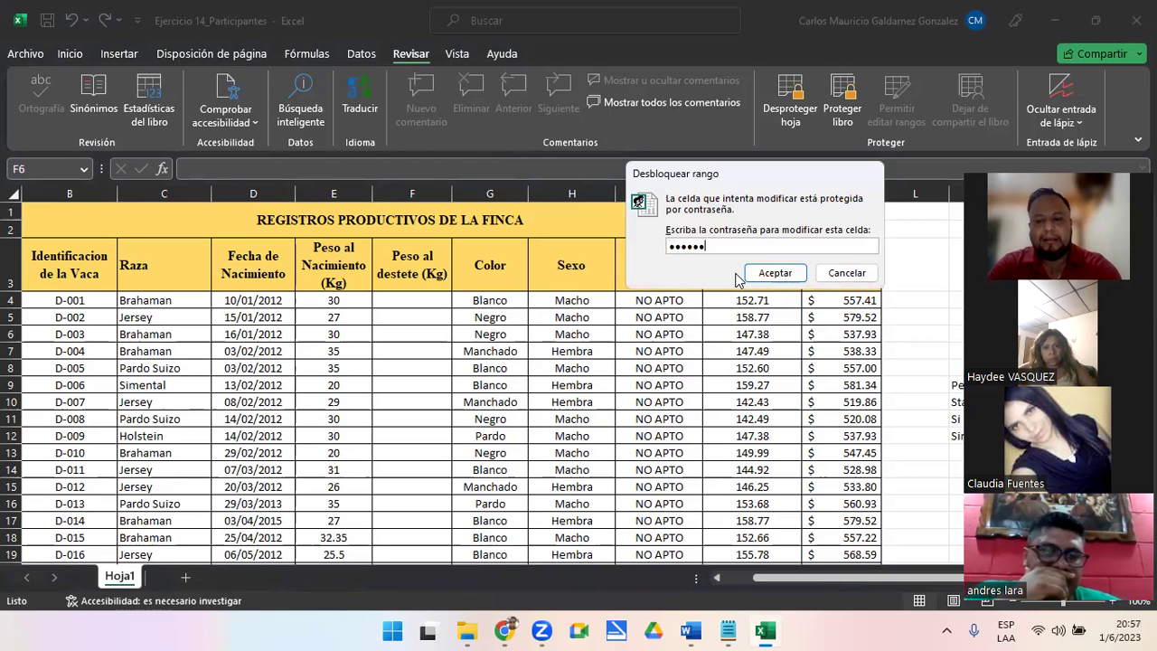
left_click(751, 274)
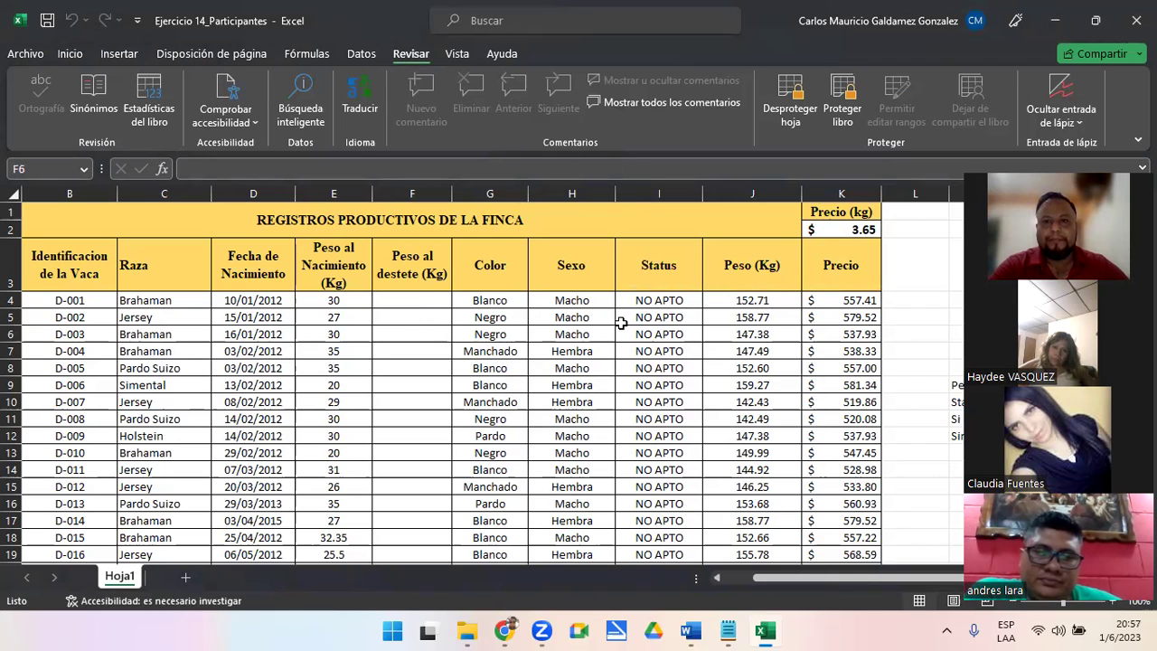
left_click(416, 334)
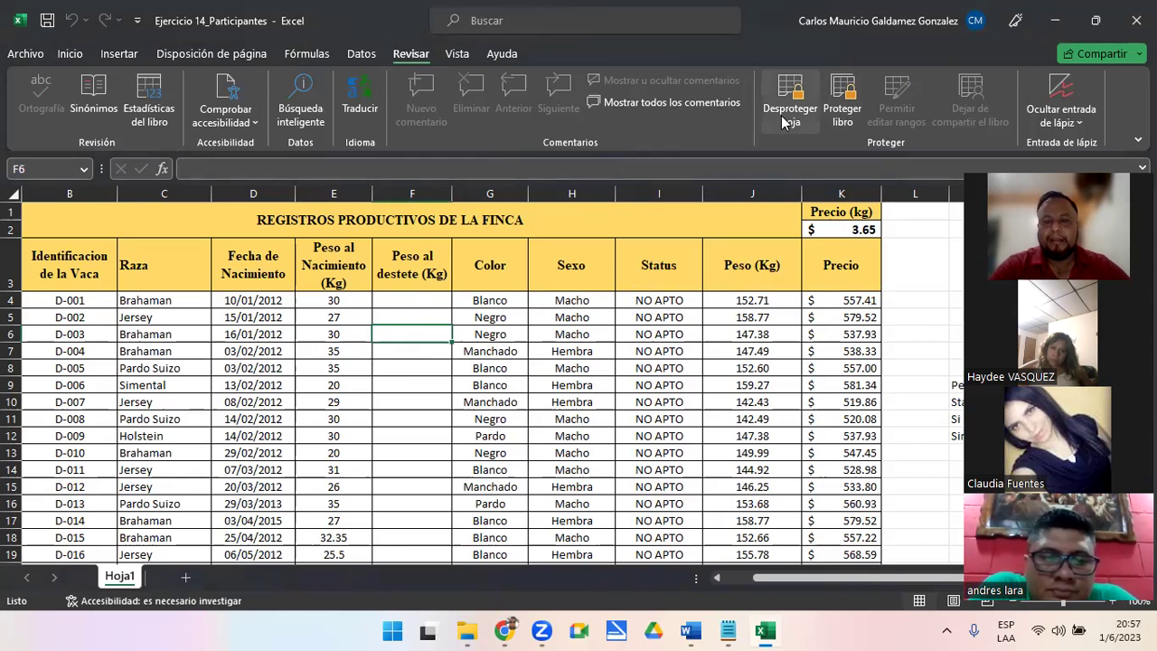
Unprotect the sheet with its password and check the workbook structure protection settings
left_click(789, 114)
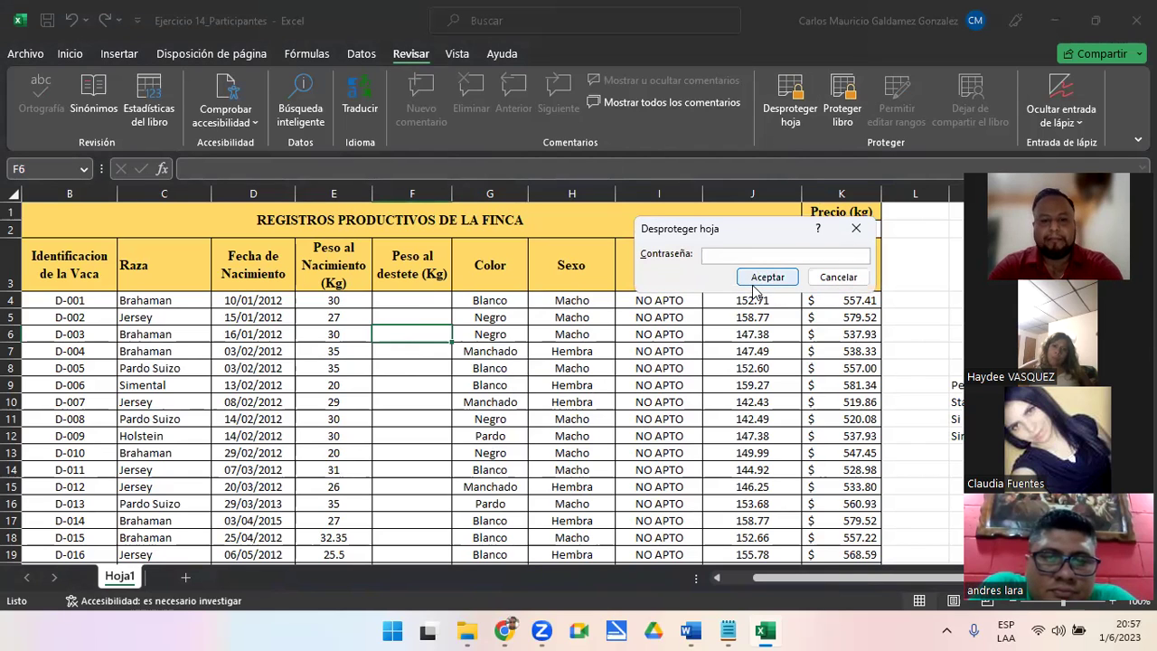
left_click(765, 278)
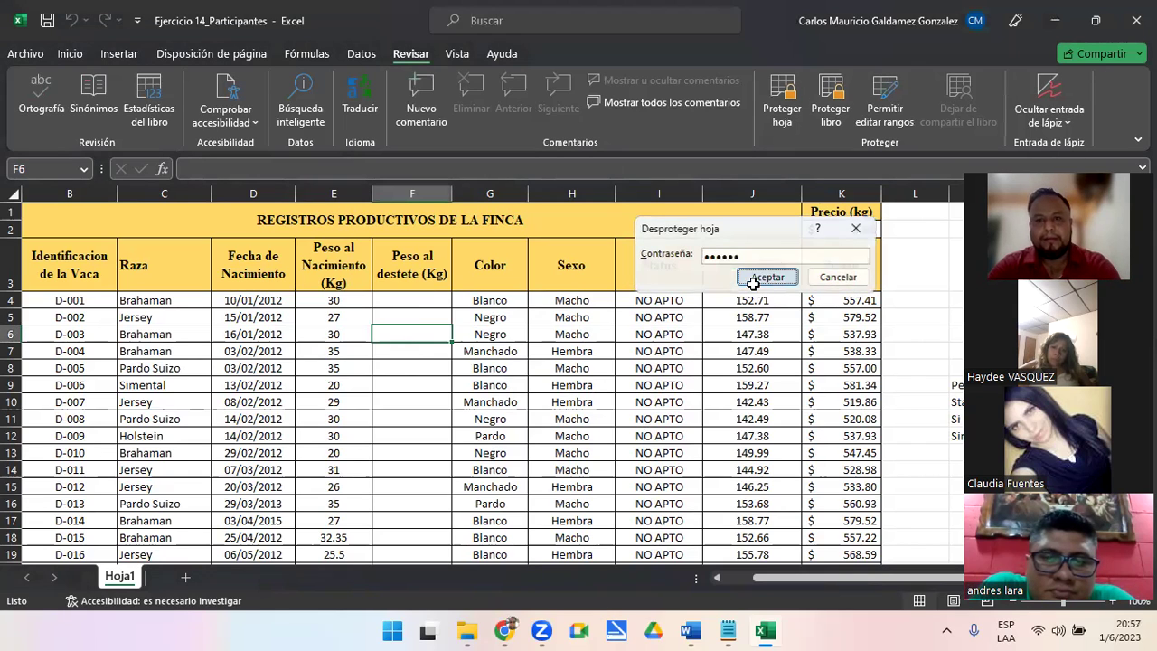
left_click(837, 96)
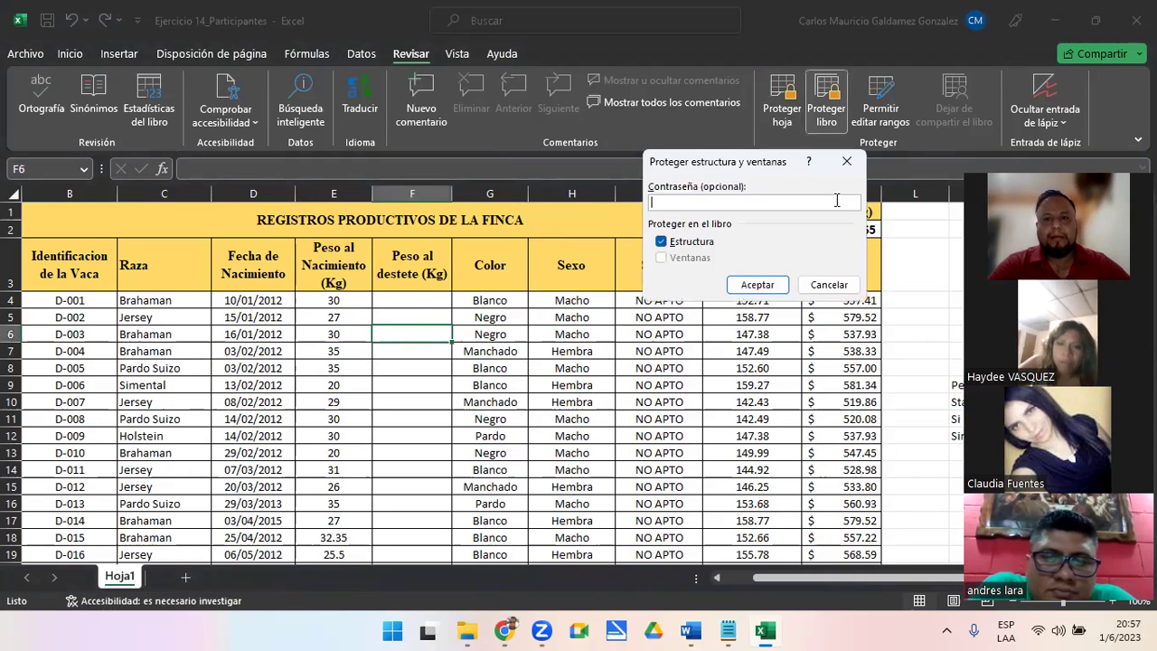
left_click(825, 283)
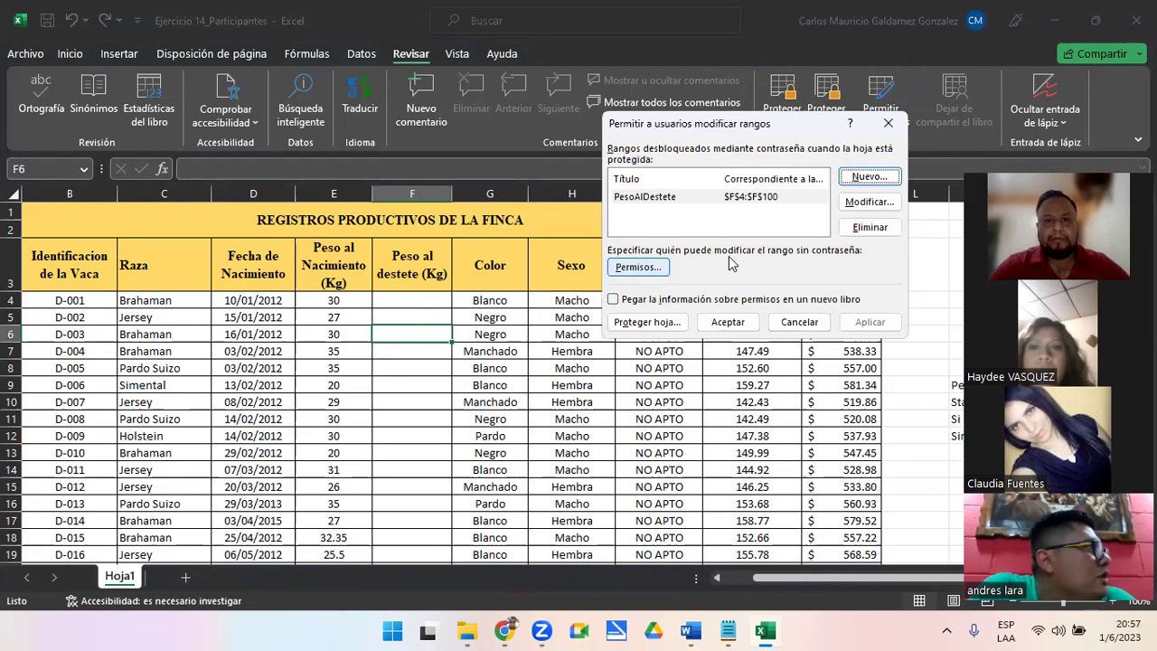
Re-protect the sheet with a new confirmed password, allowing selection of locked cells
left_click(645, 322)
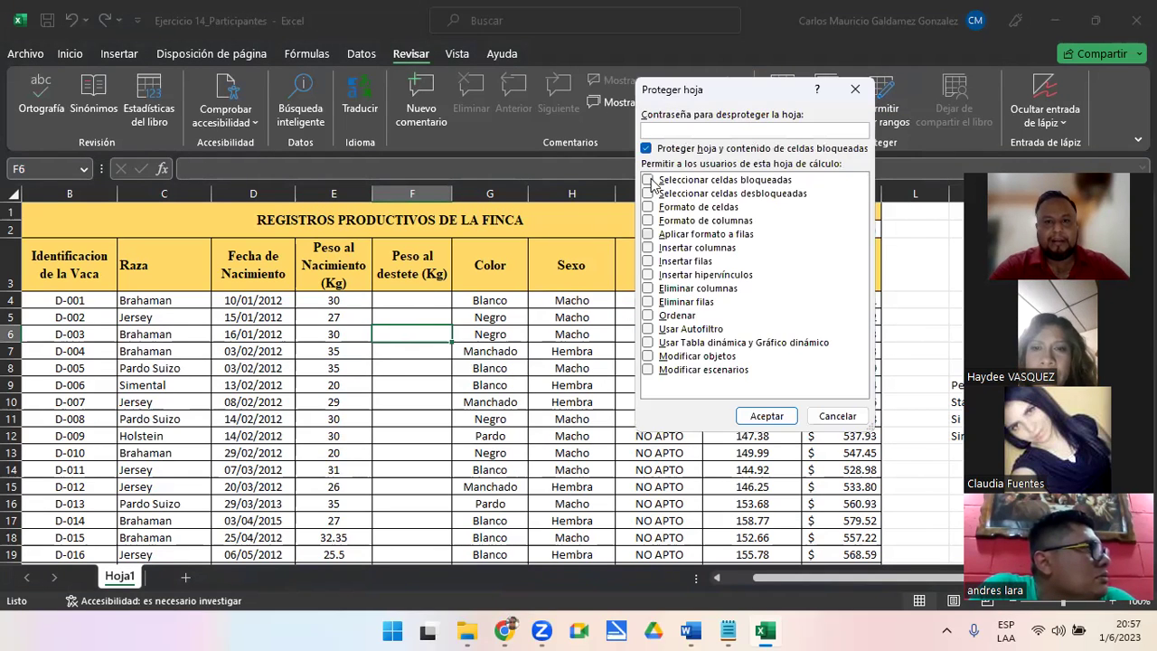
left_click(647, 180)
left_click(669, 132)
type("123456")
left_click(766, 416)
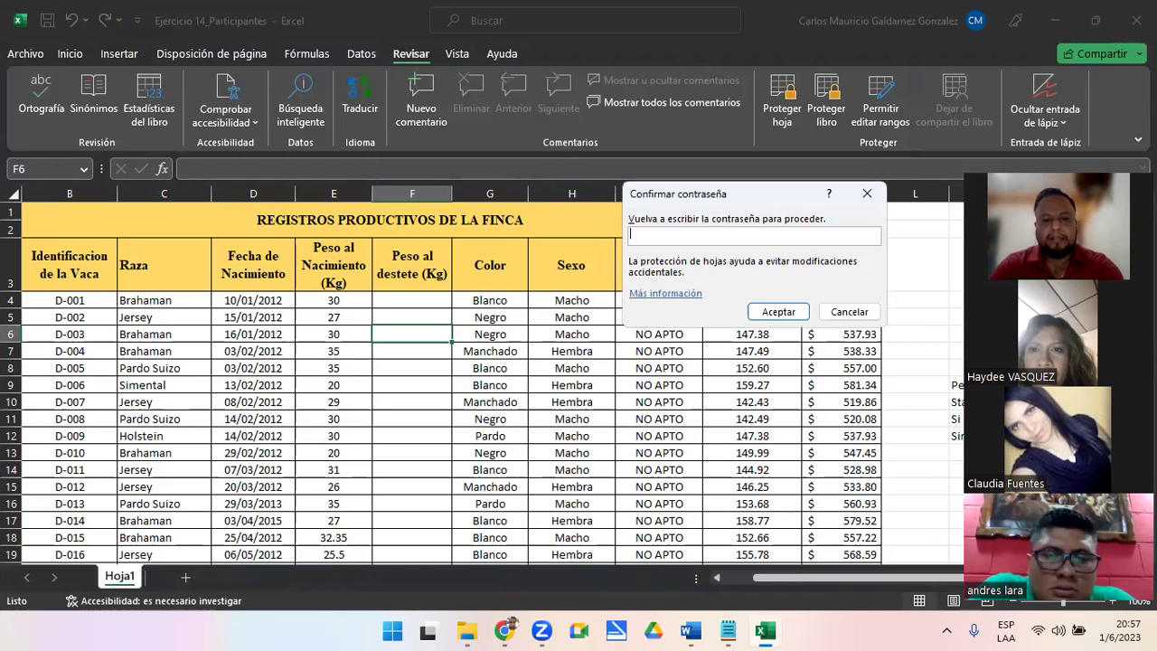
type("123456")
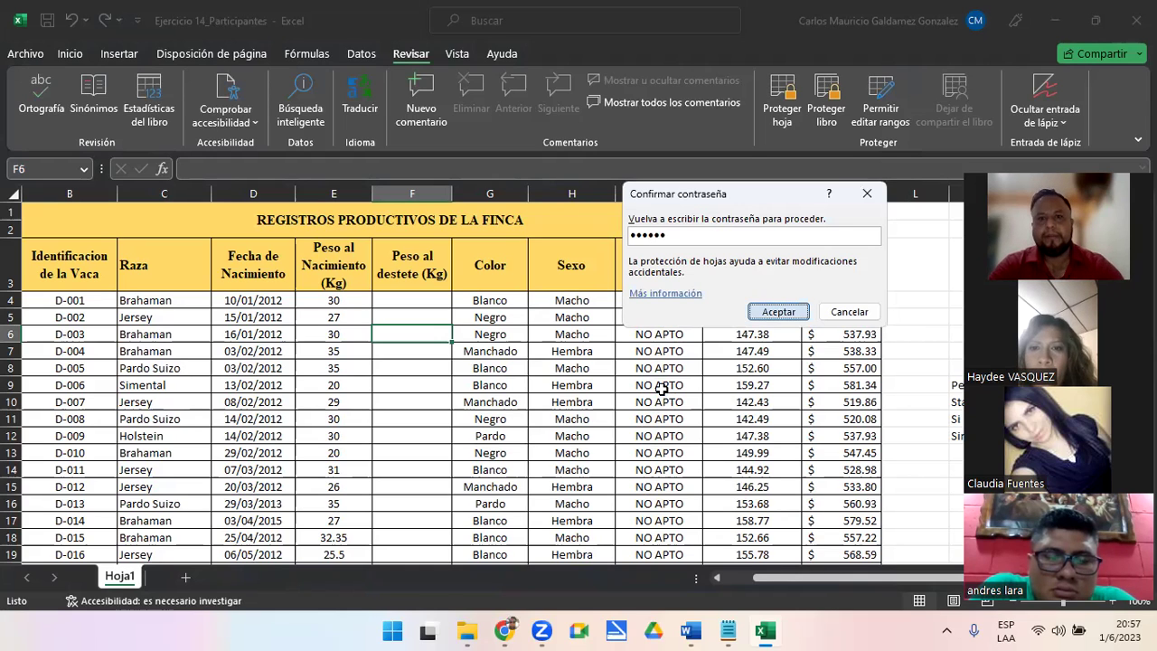
key("Return")
Test protection by trying to clear locked cell E8 and dismissing the warning
left_click_drag(485, 336, 350, 363)
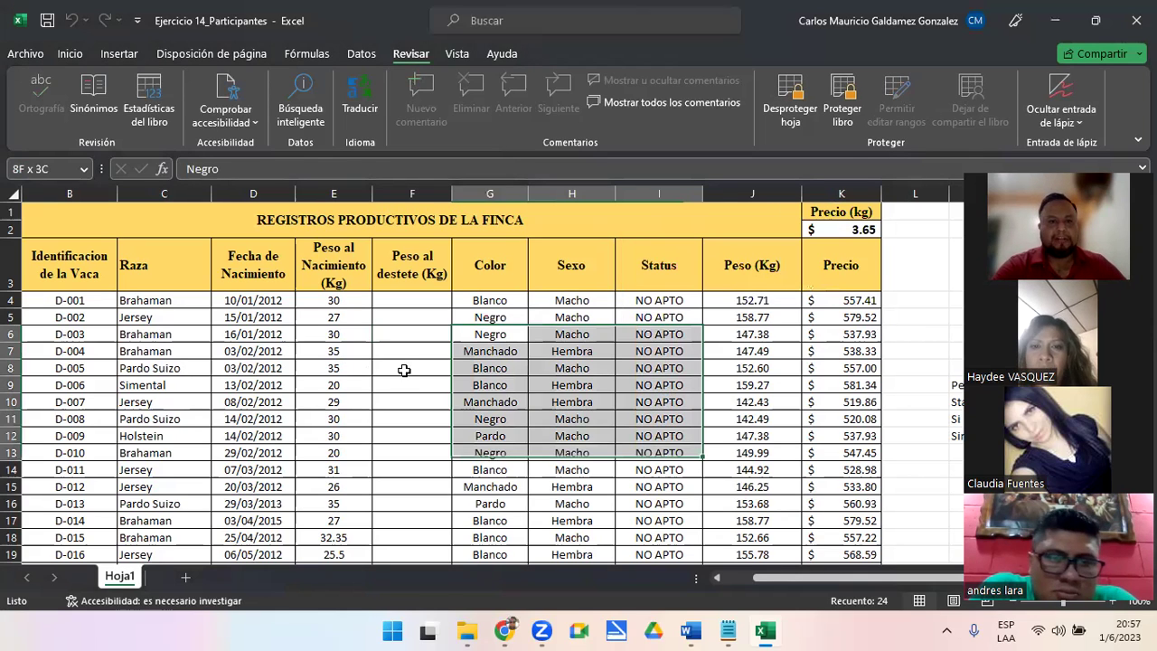
left_click(340, 368)
key("Delete")
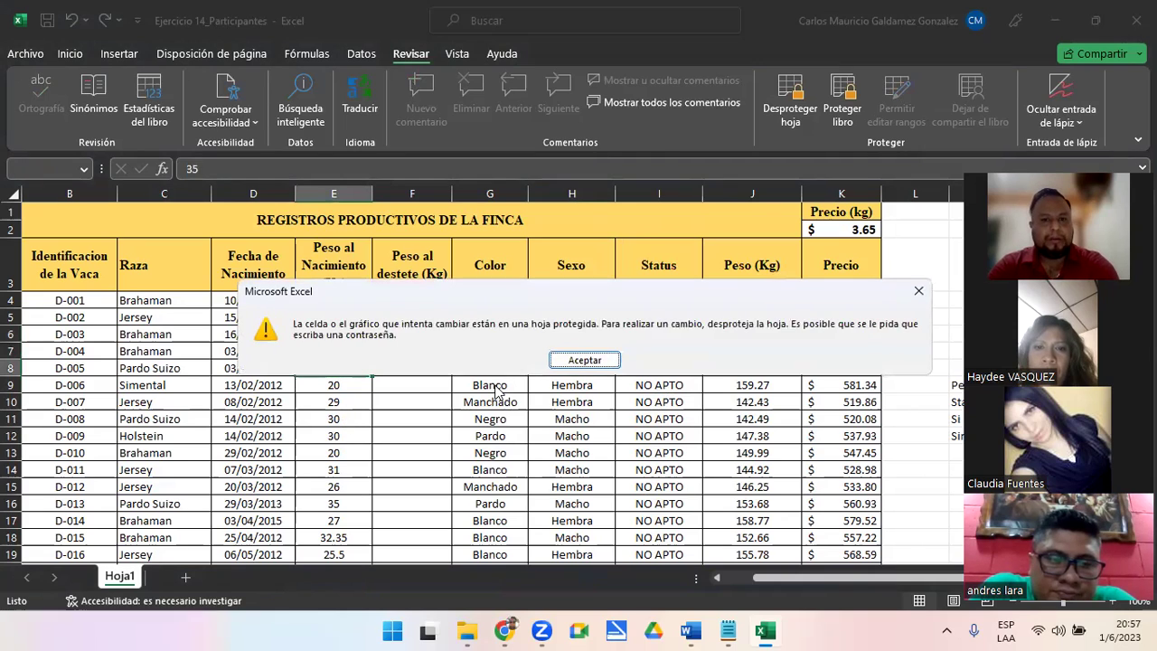
left_click(584, 359)
Unlock F4 with the range password, enter the test value 678, then clear it
left_click(395, 299)
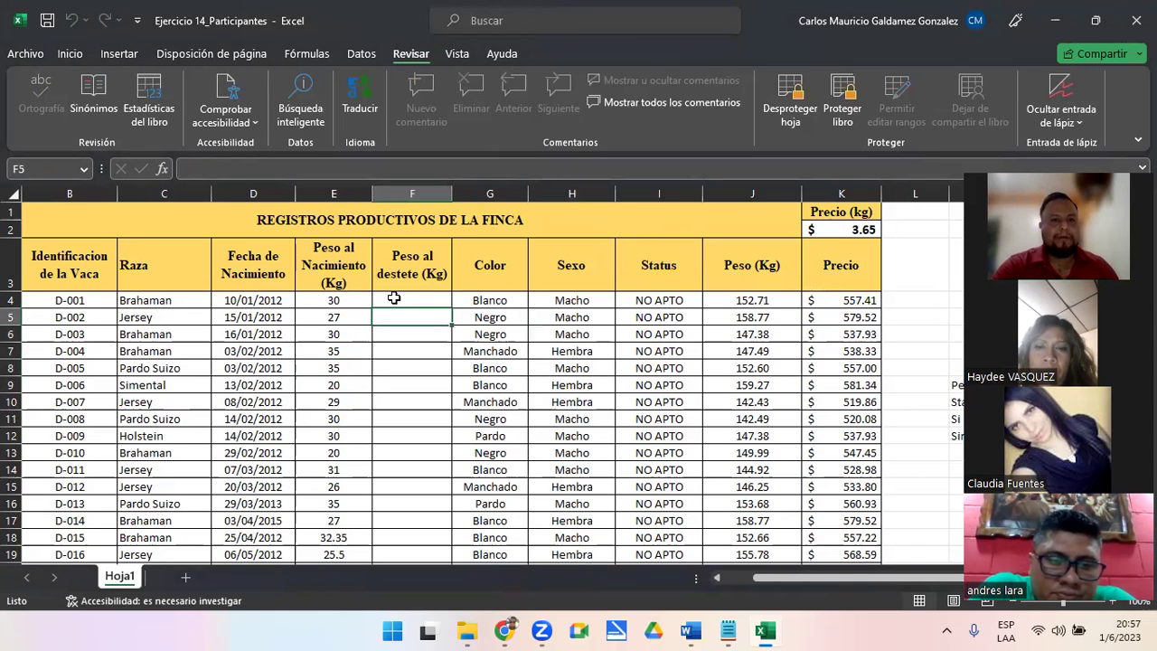
double_click(394, 298)
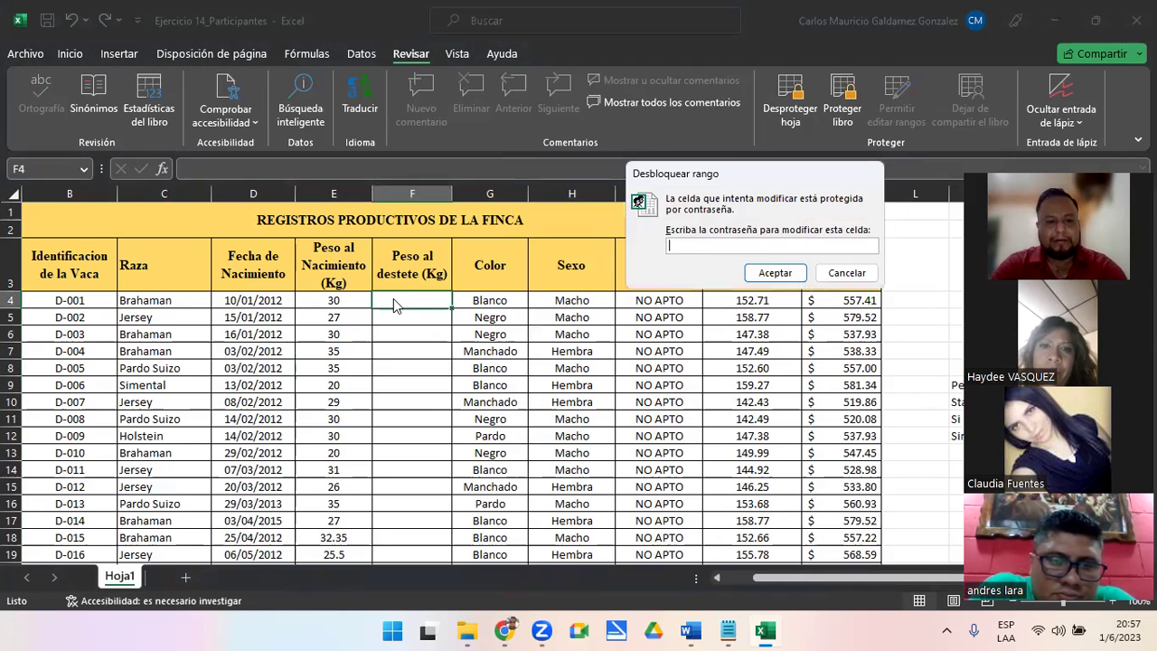
type("123456")
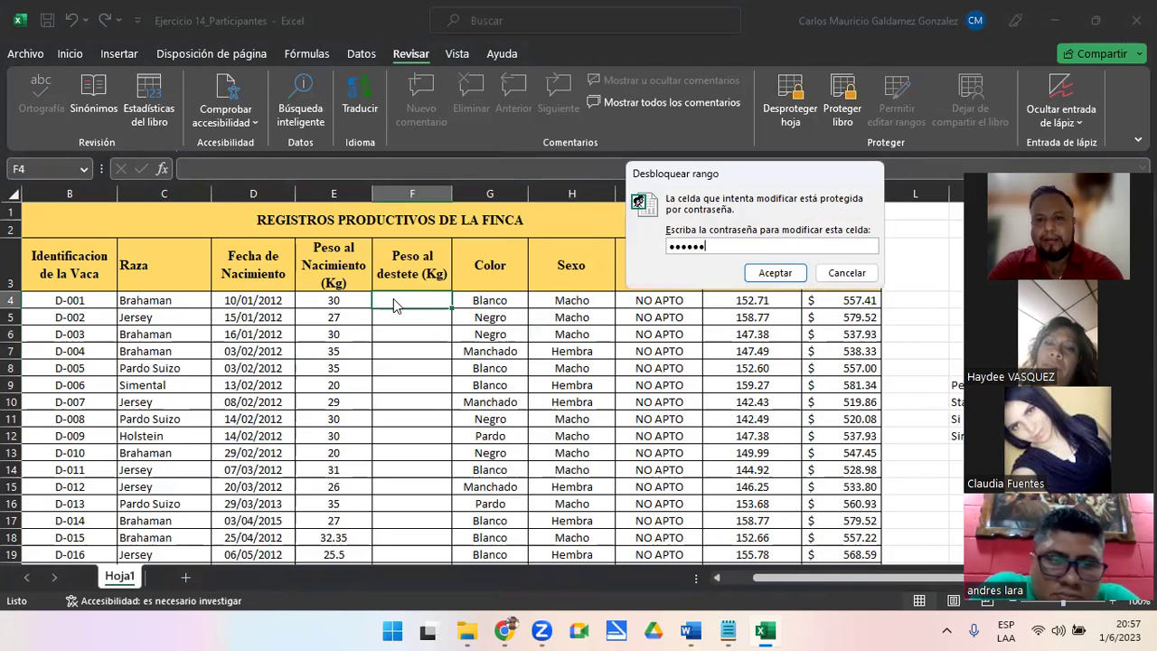
key("Return")
type("678")
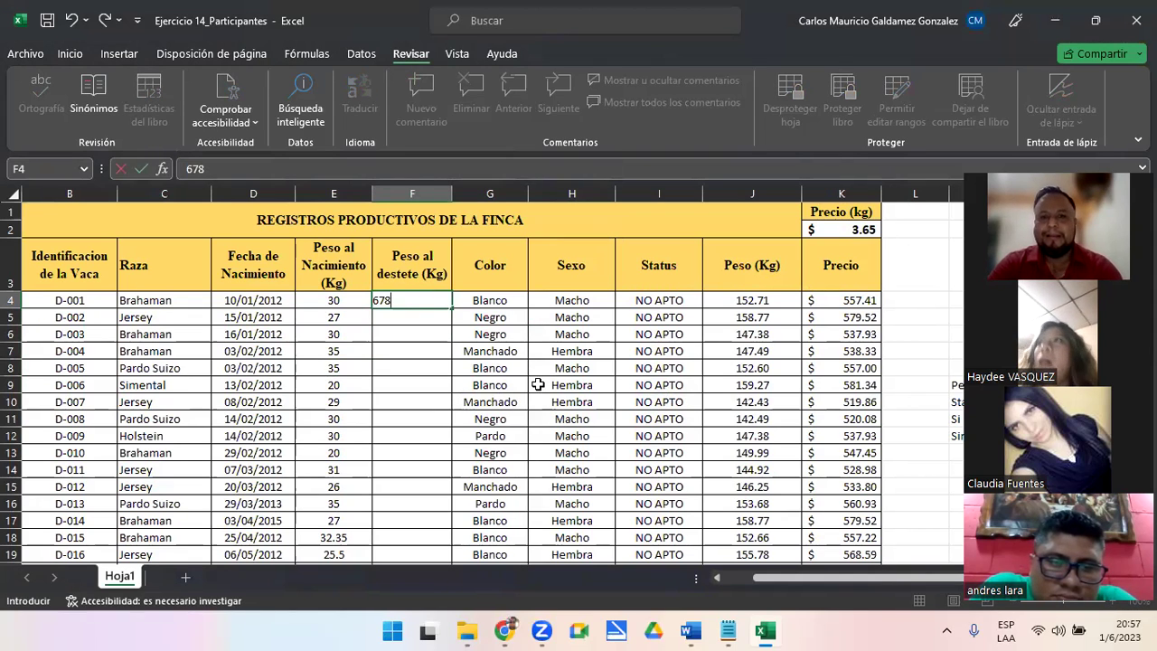
left_click_drag(401, 561, 398, 263)
scroll(397, 263, "down", 13)
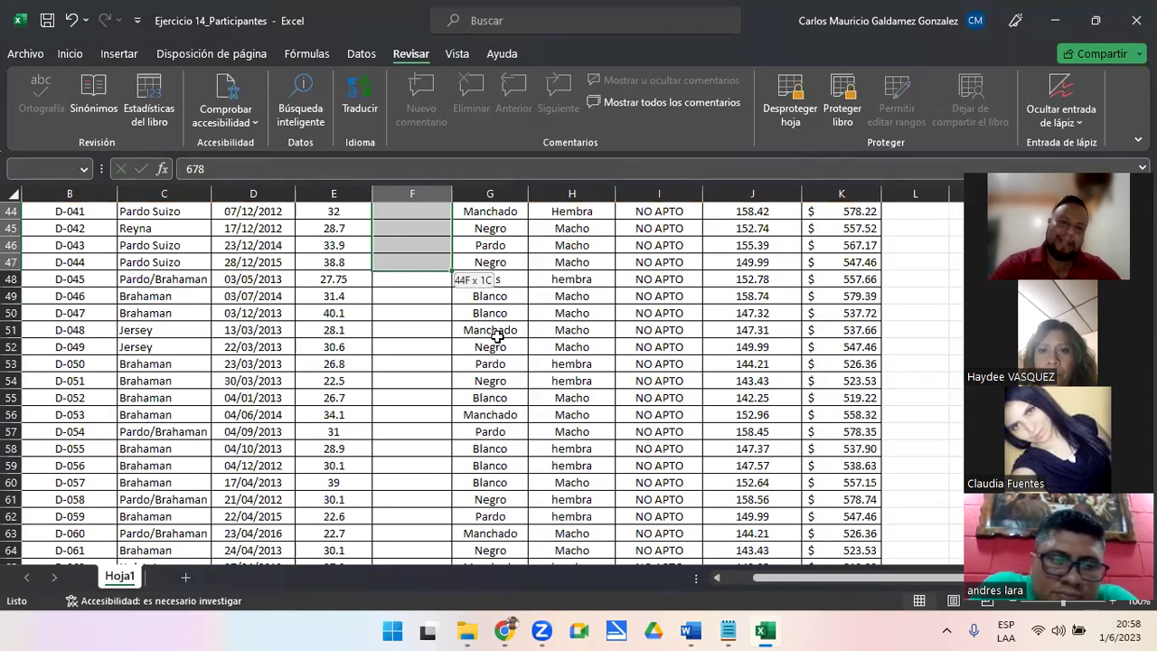
scroll(416, 297, "up", 14)
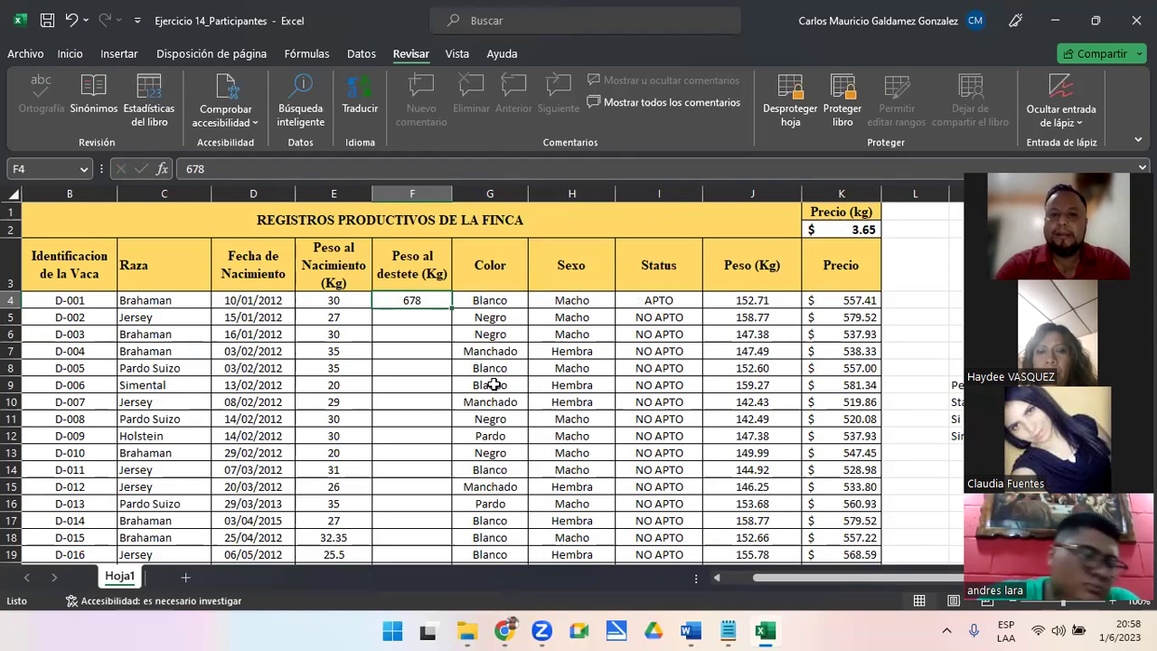
key("Delete")
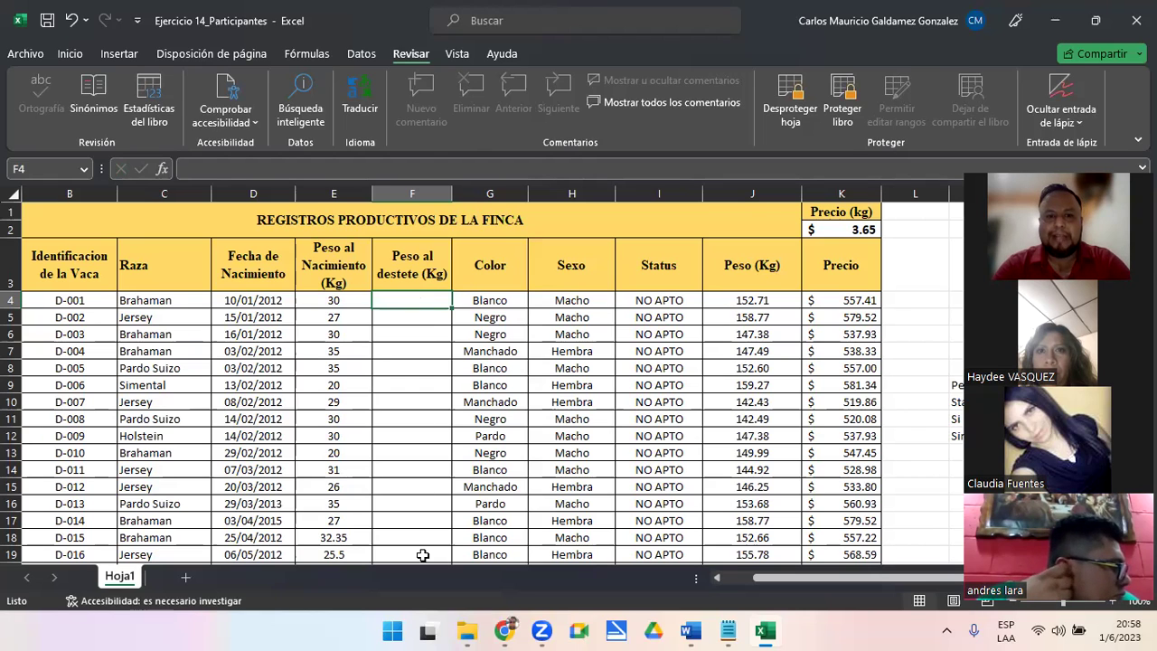
Confirm the Color–Peso cells stay locked, then enter 67 in F14 (D-011) and 159 in F11 (D-008)
left_click_drag(492, 317, 752, 504)
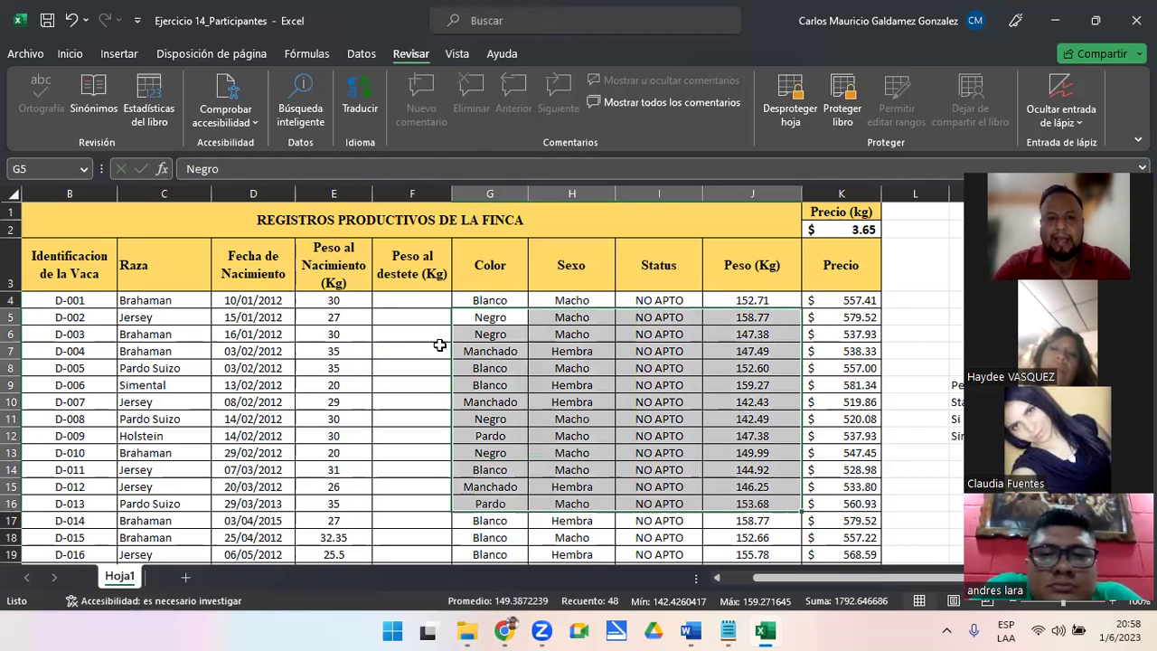
key("Delete")
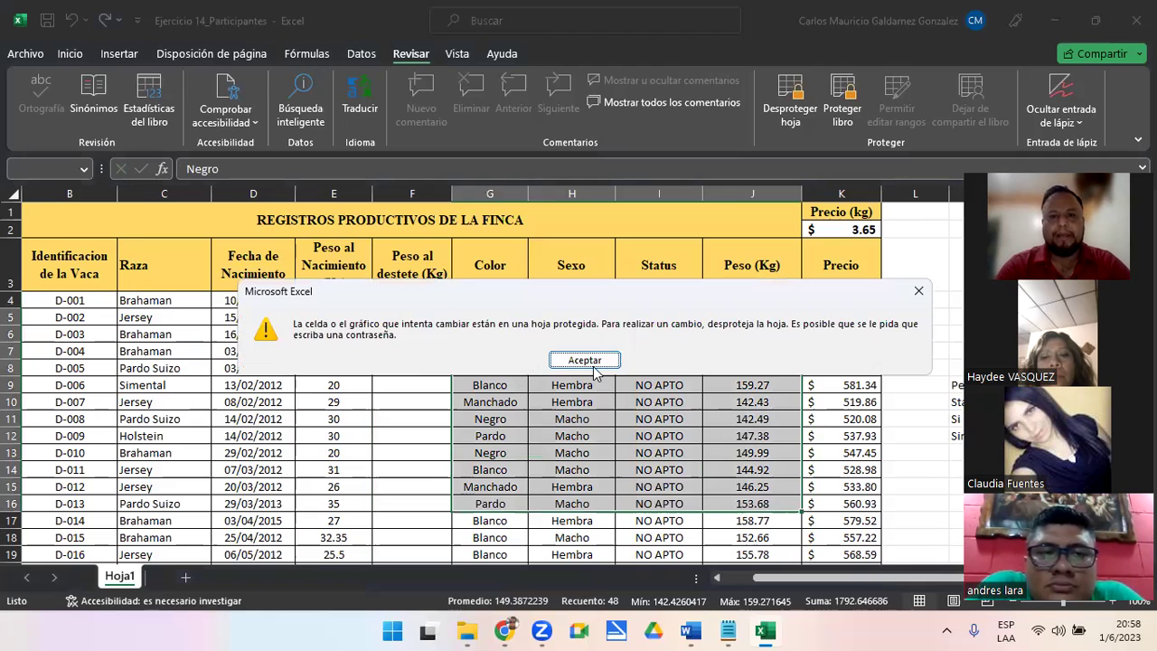
key("Return")
left_click_drag(395, 316, 409, 469)
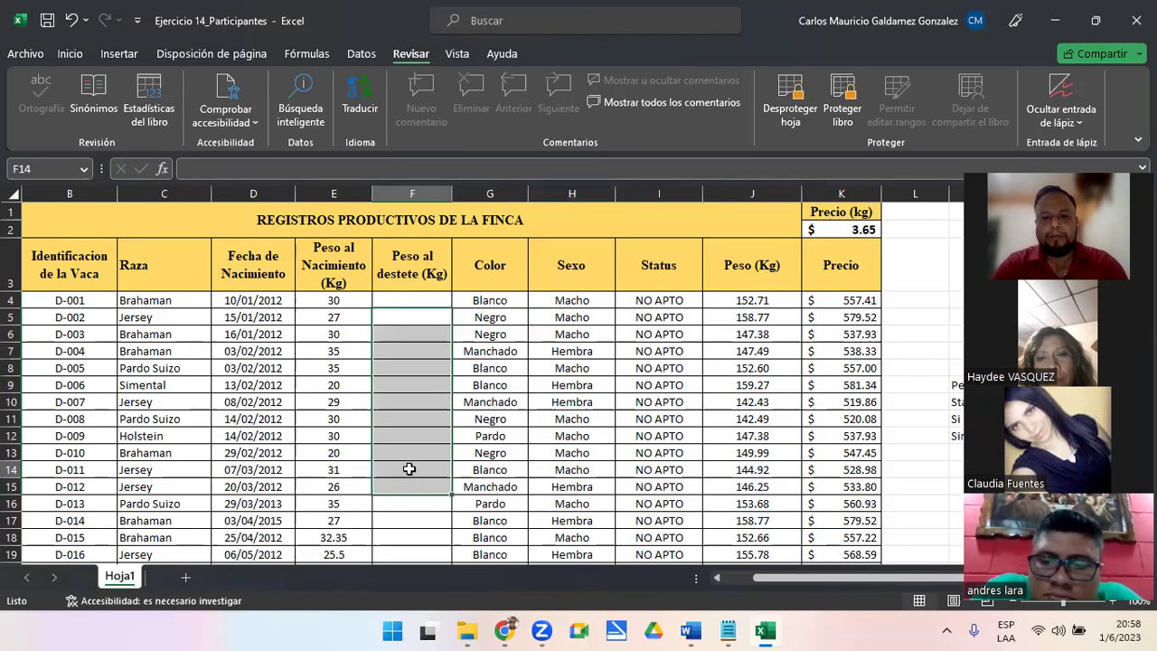
left_click(409, 469)
type("67")
key("Return")
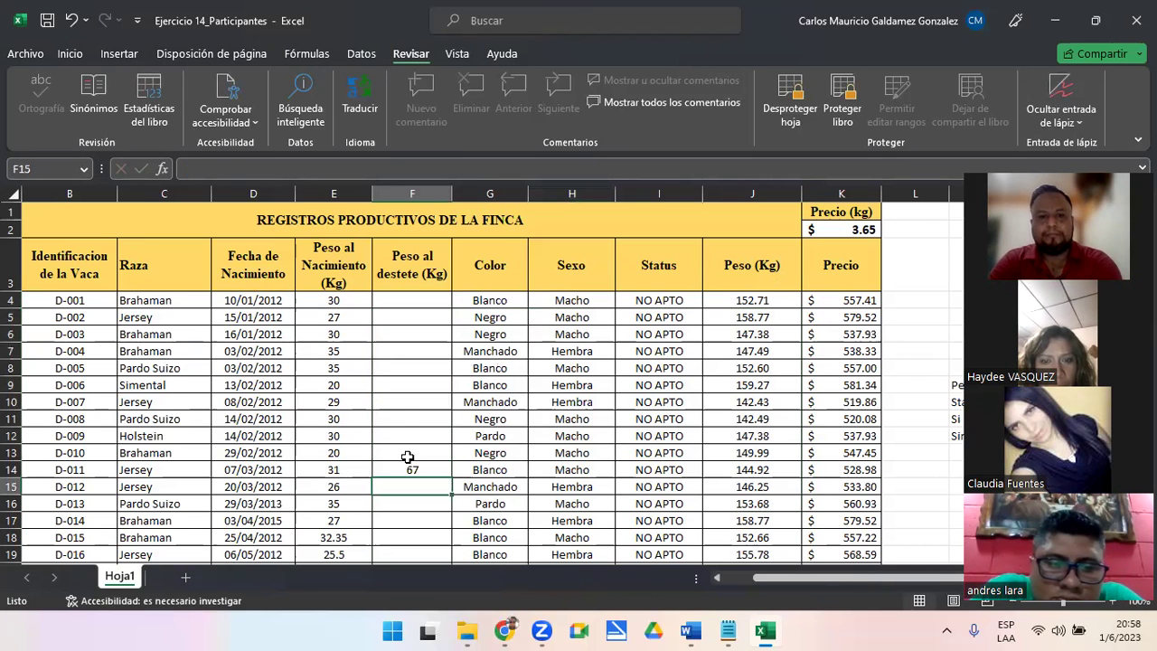
left_click(406, 420)
type("15")
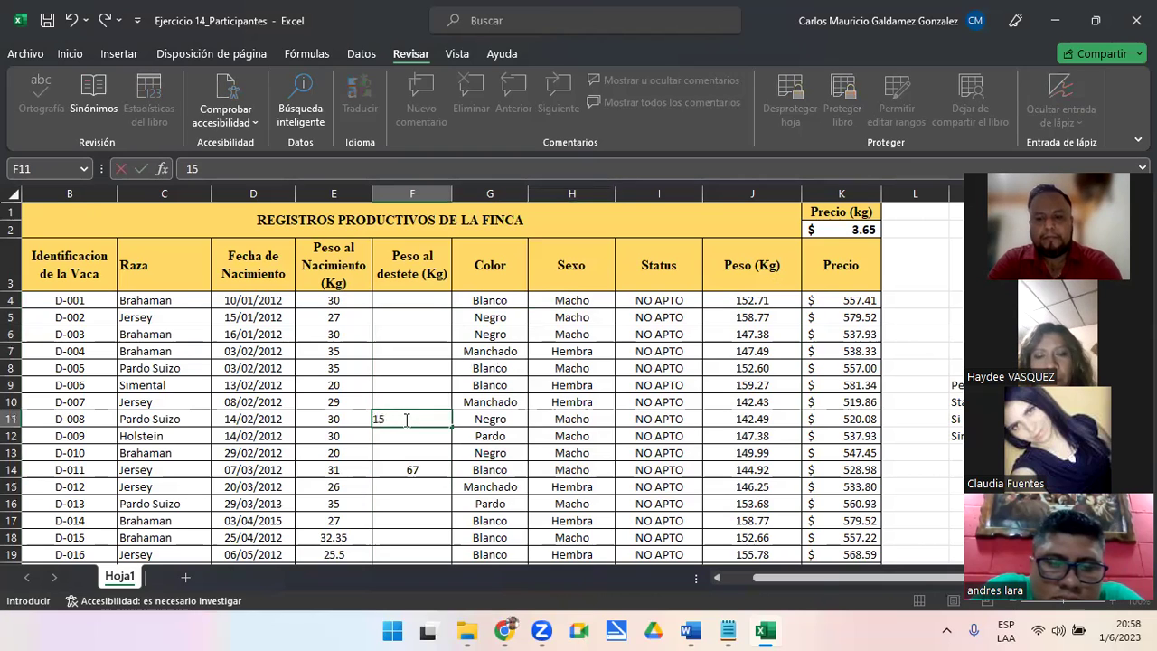
type("9")
key("Return")
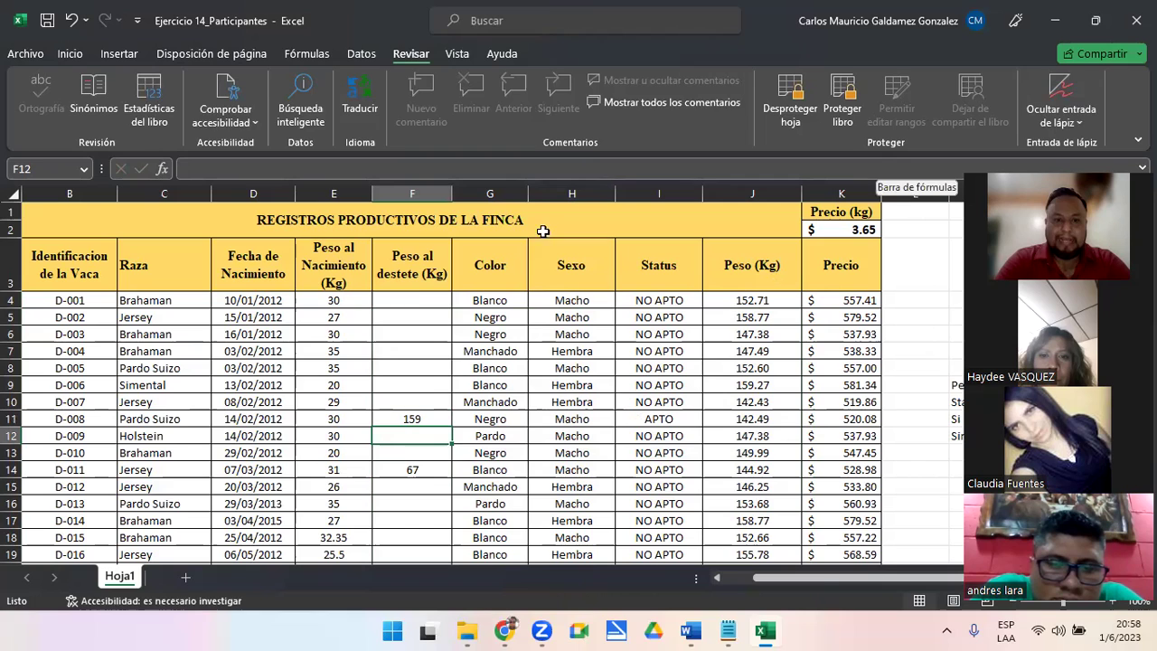
left_click_drag(416, 301, 415, 521)
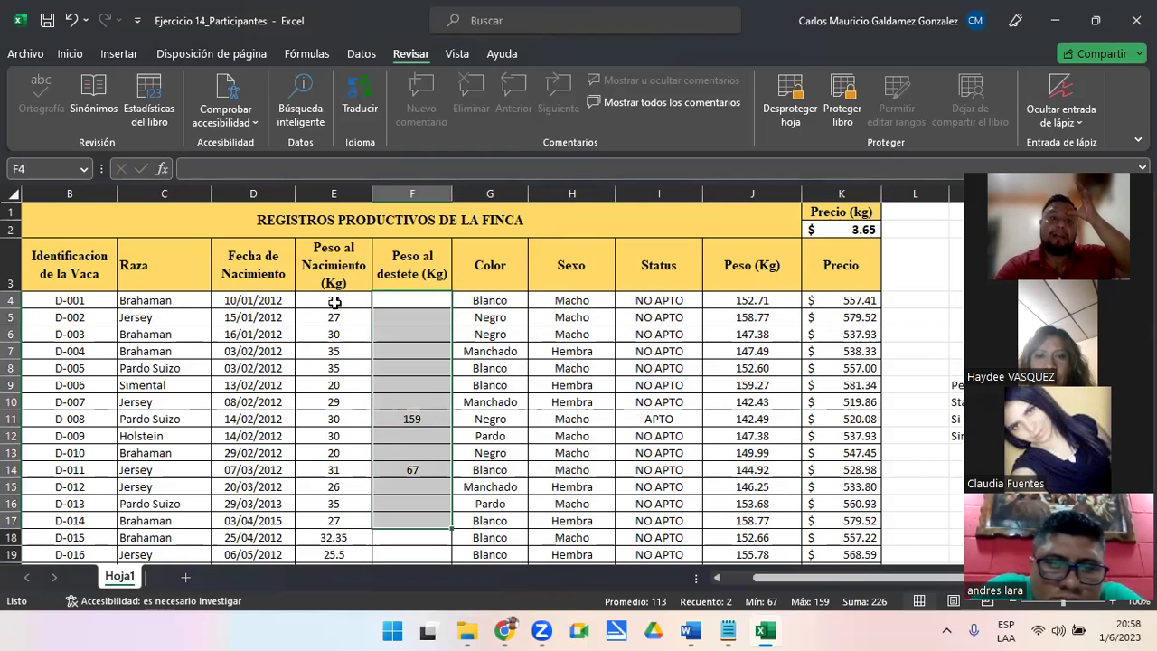
left_click_drag(418, 296, 416, 521)
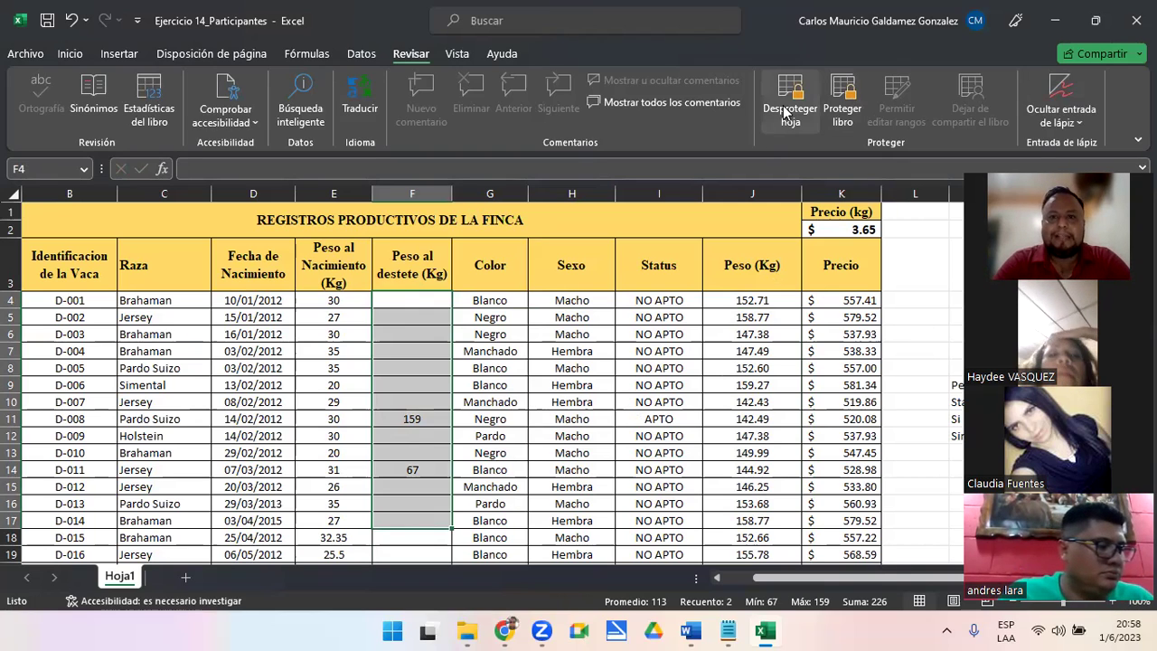
Unprotect the sheet with its password and delete the PesoAlDestete editable range
left_click(785, 111)
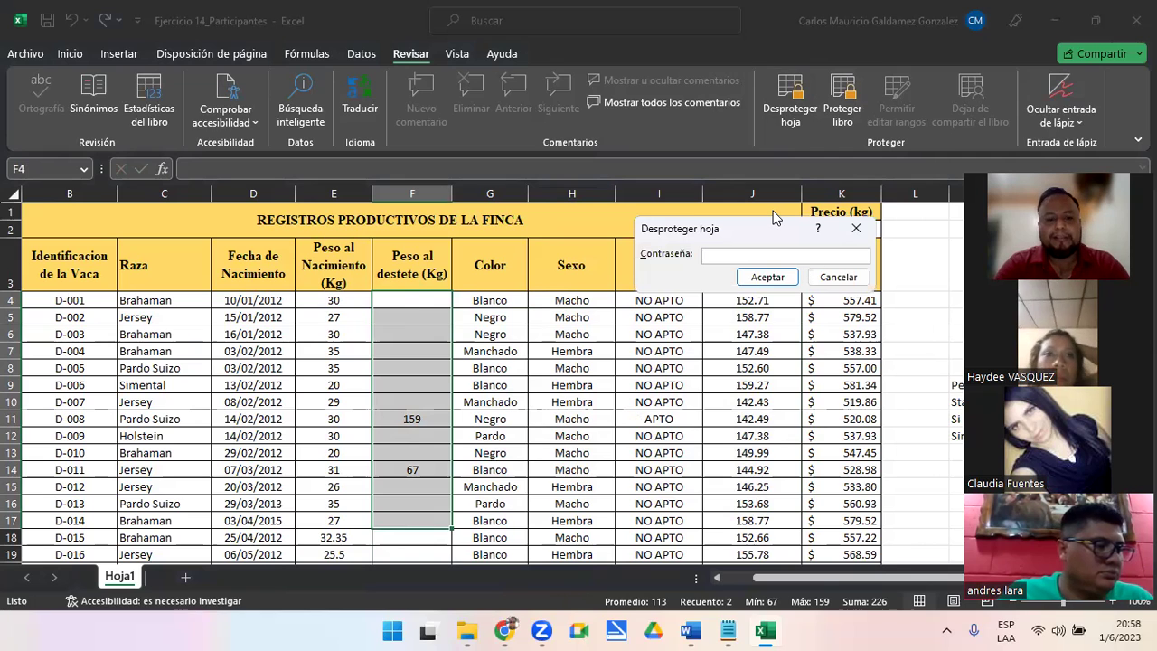
type("1234")
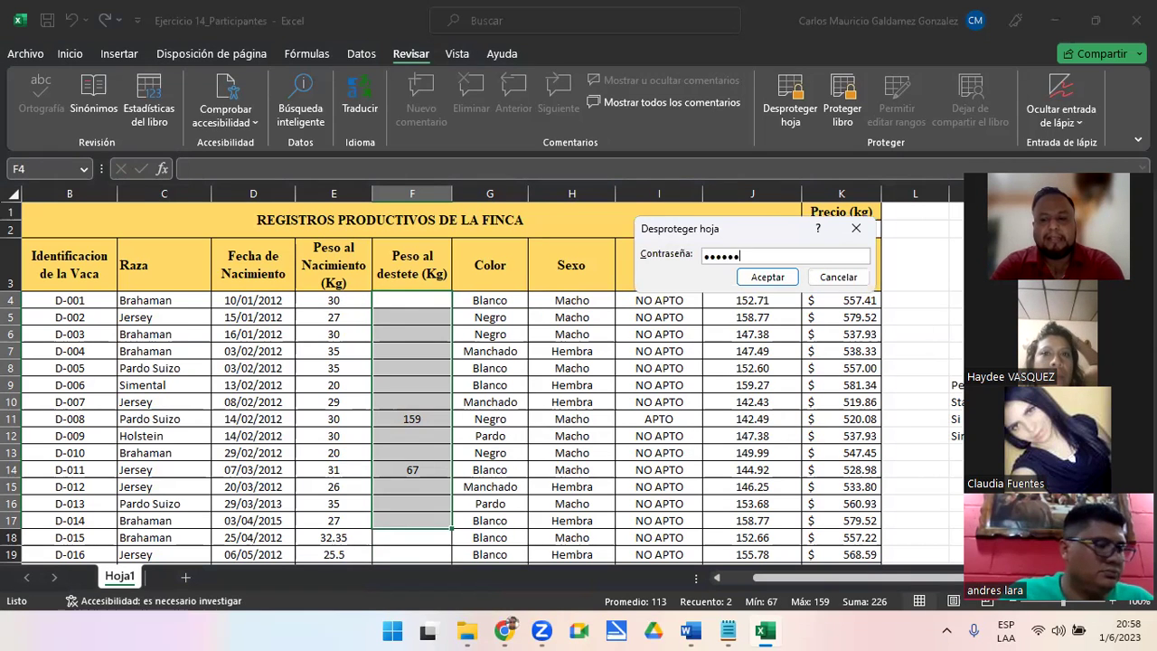
type("56")
key("Return")
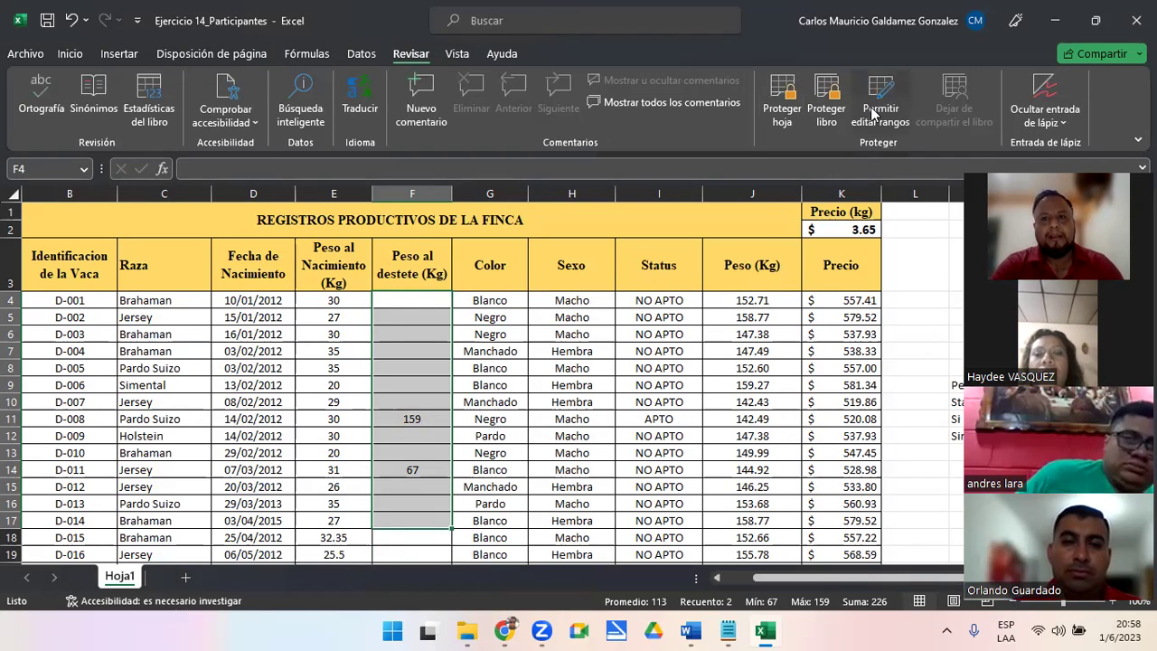
left_click(873, 111)
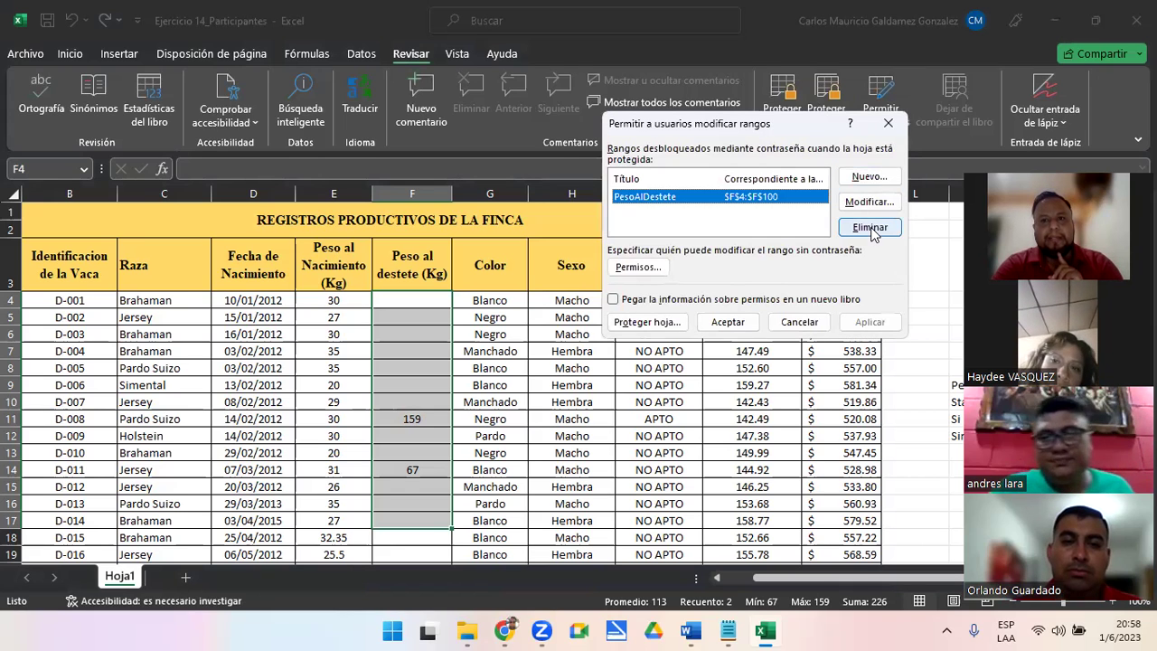
left_click(869, 228)
left_click(855, 322)
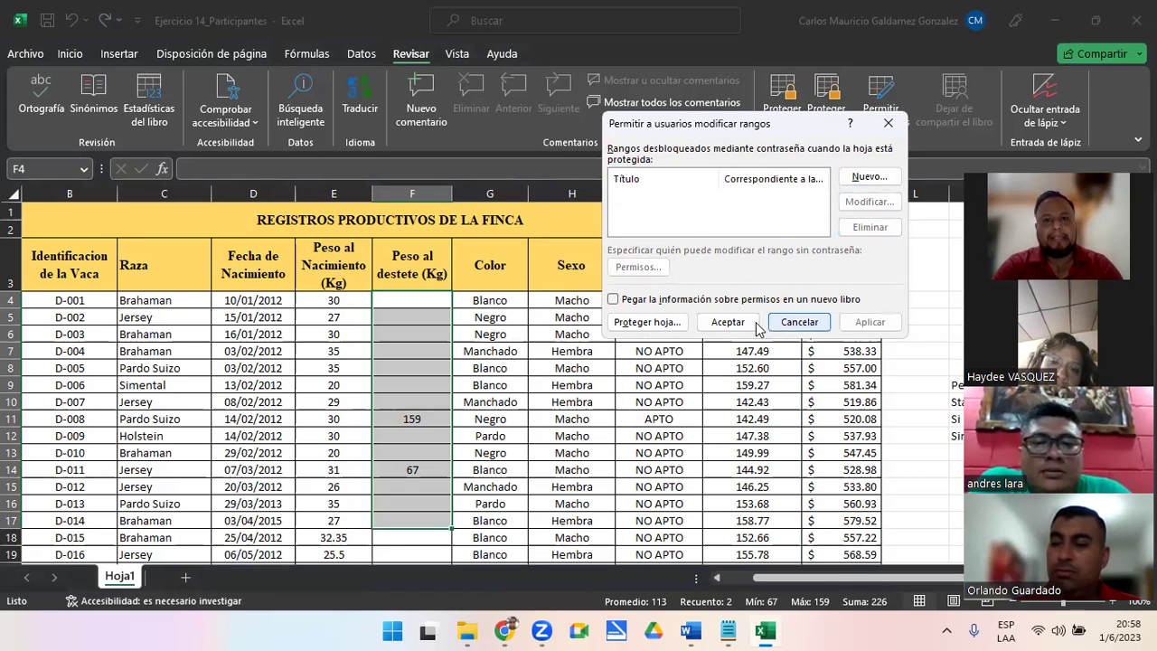
left_click(753, 323)
Clear the blocks D4:H15, B9:J15 and J5:K11, then undo to restore the records
left_click_drag(253, 300, 588, 484)
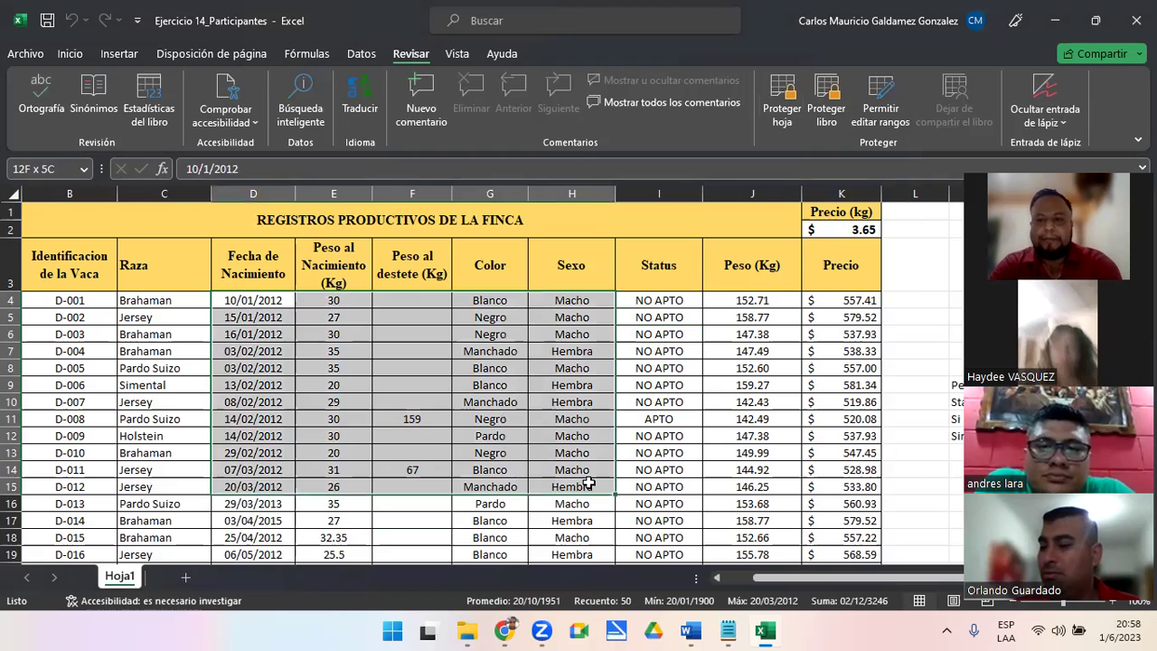
key("Delete")
left_click_drag(77, 385, 753, 477)
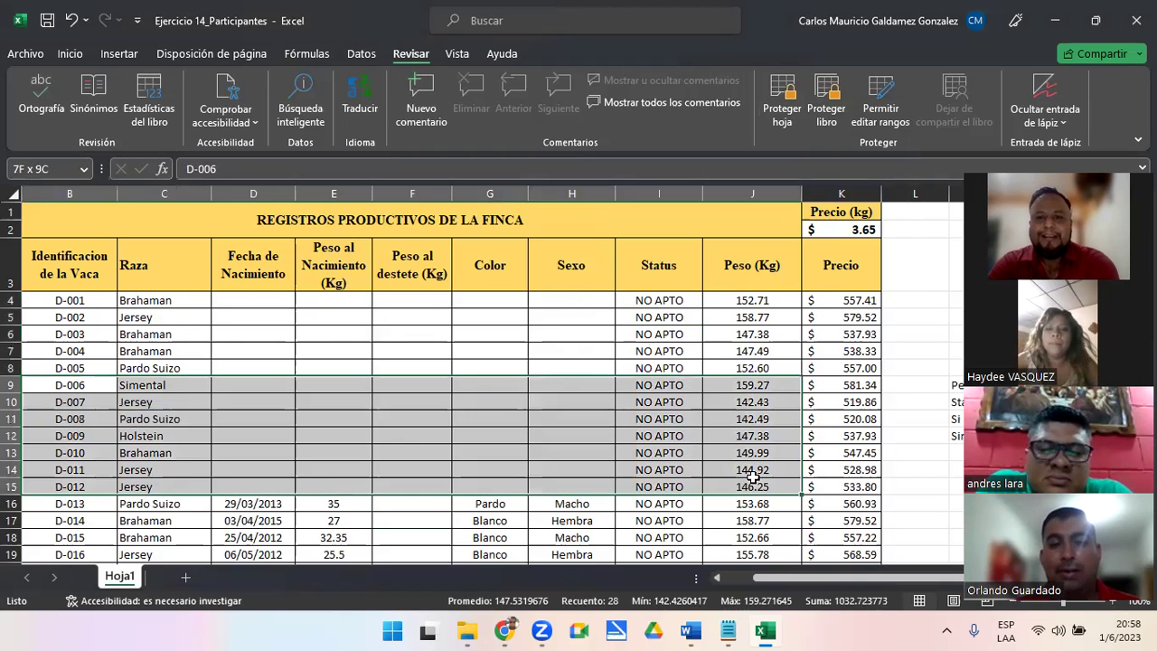
key("Delete")
left_click_drag(750, 316, 814, 409)
key("Delete")
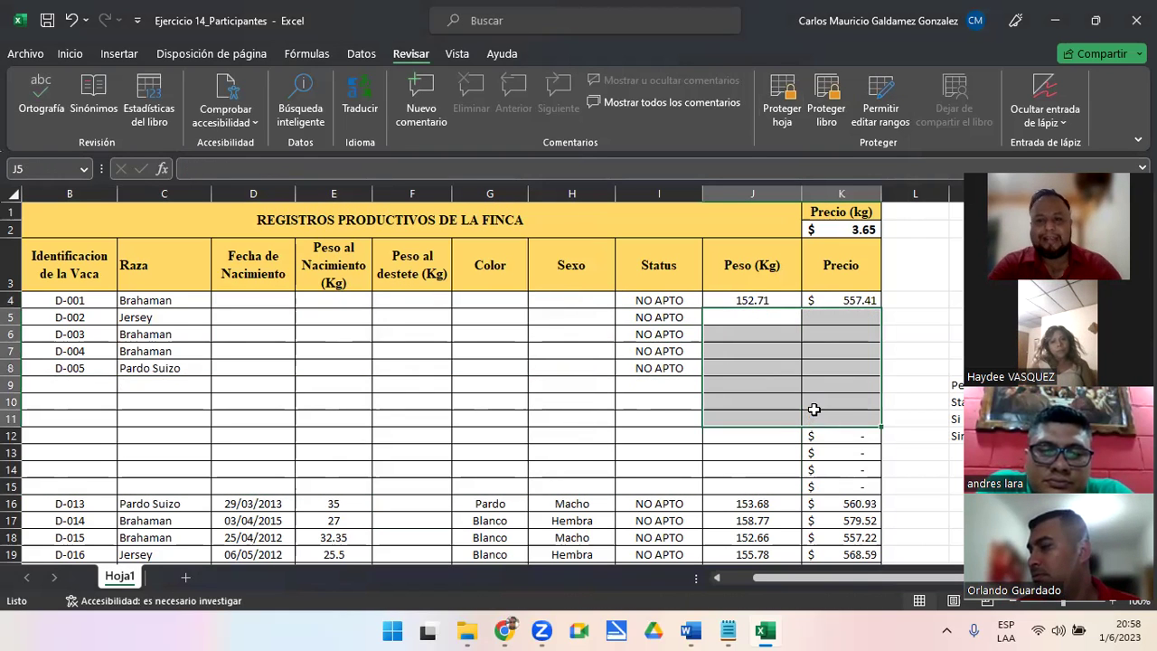
key("ctrl+z")
key("ctrl+z")
key("ctrl+z")
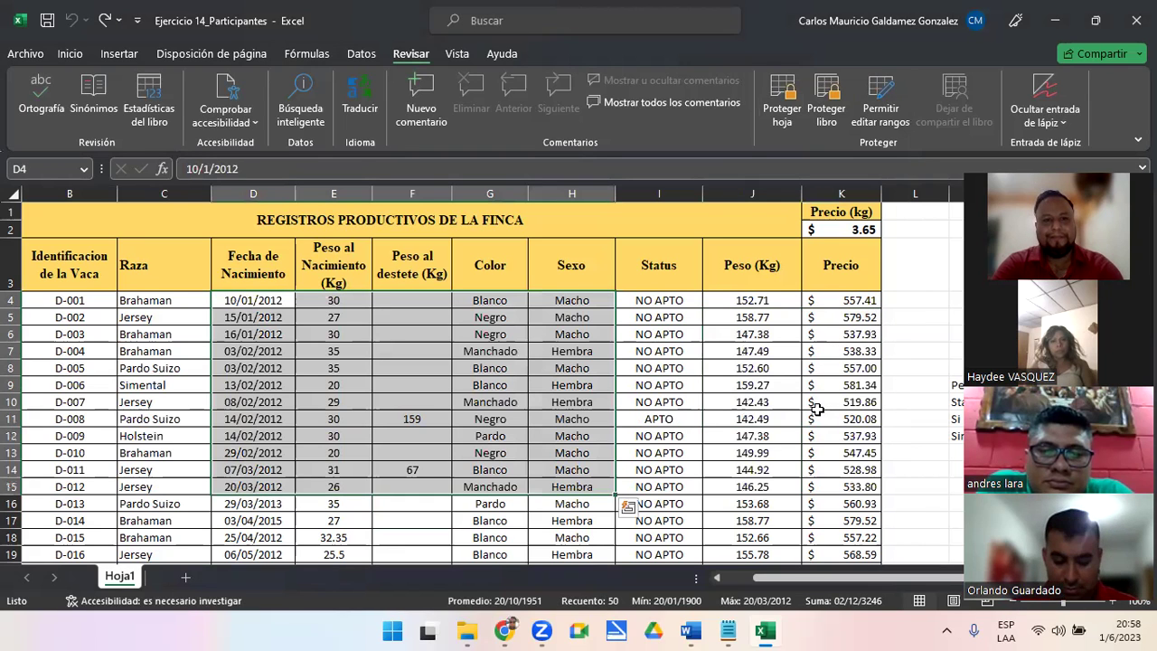
Clear the 159 and 67 weaning weights from F11:F16 and minimize Excel
left_click(485, 398)
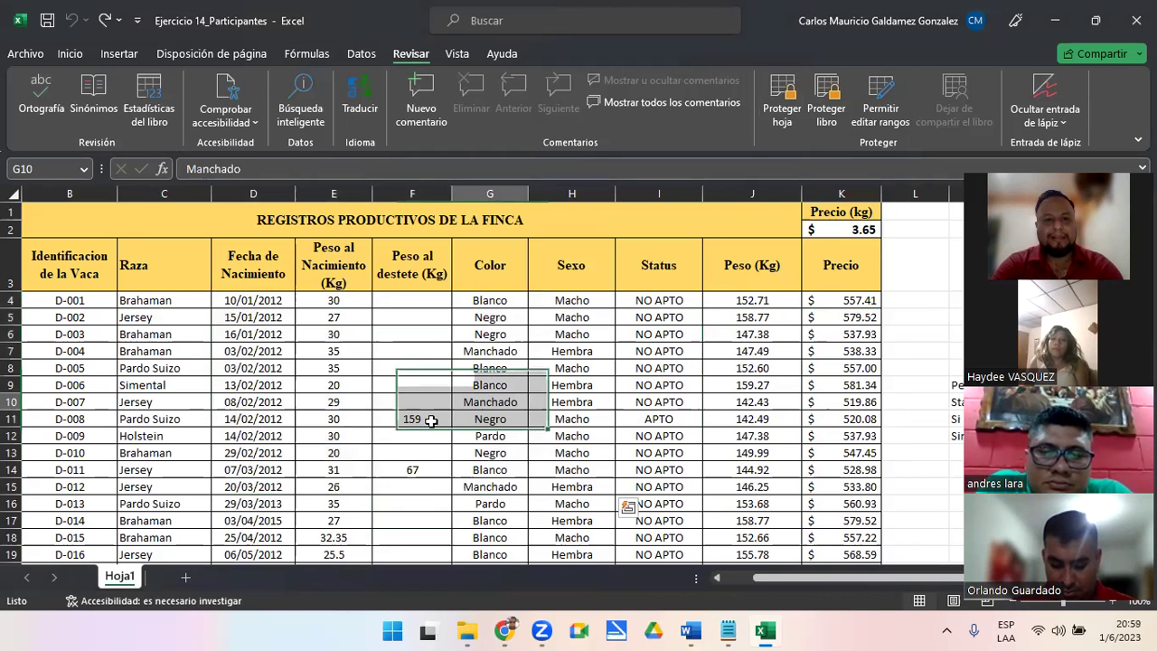
left_click(425, 420)
left_click(428, 504, "shift")
key("Delete")
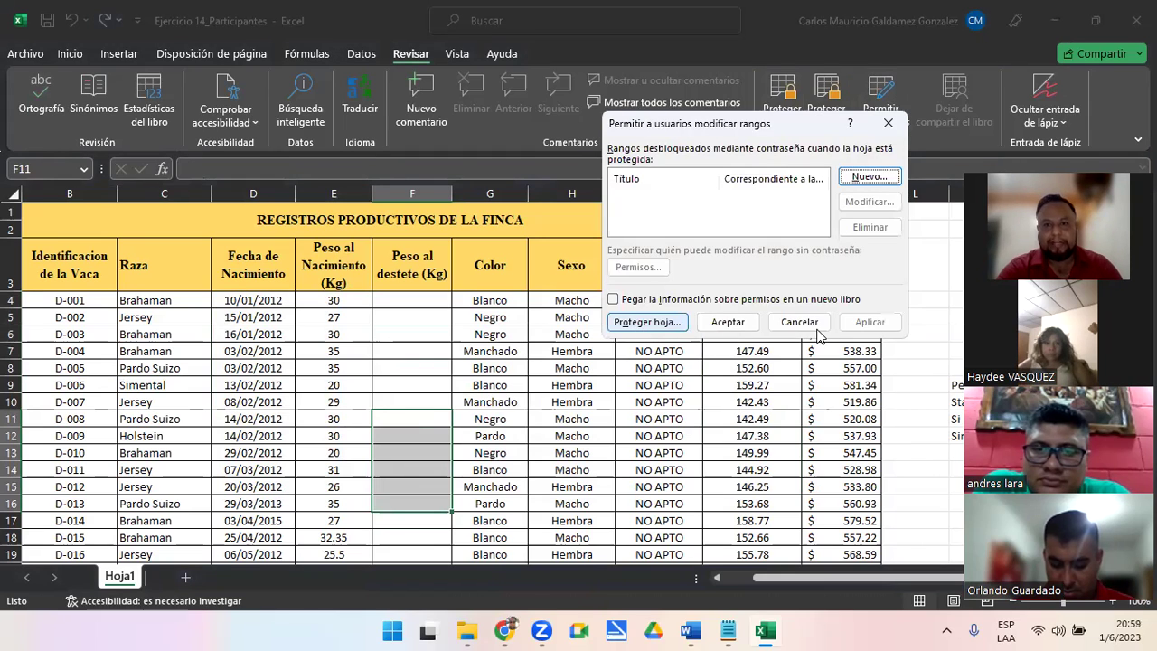
left_click(785, 321)
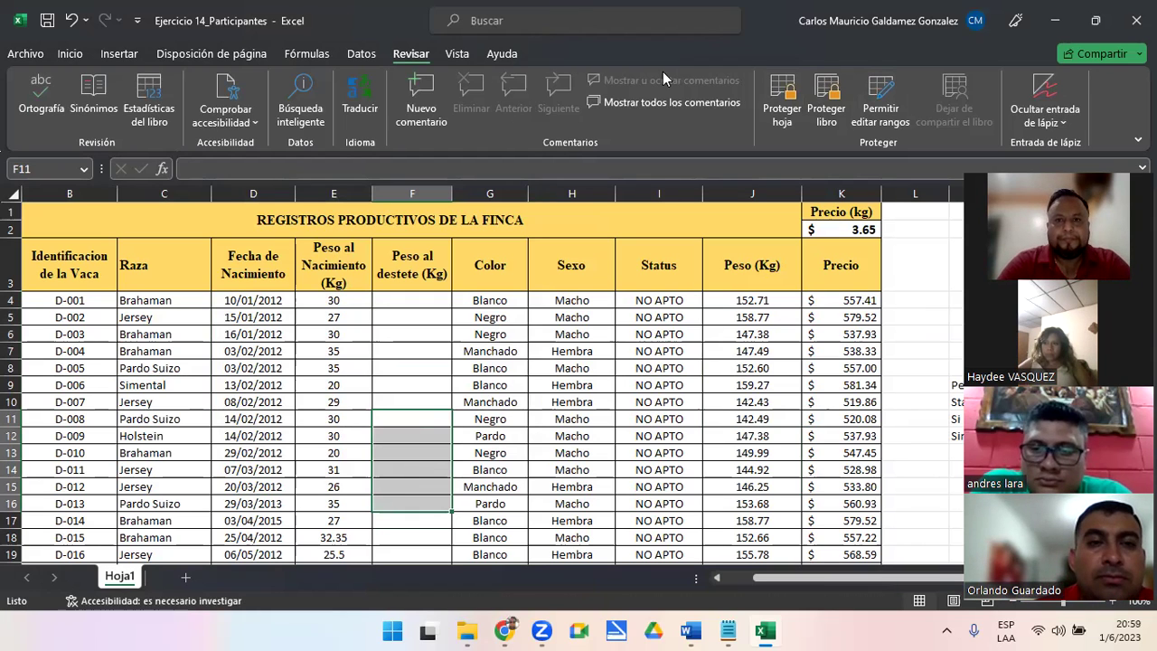
left_click(1067, 14)
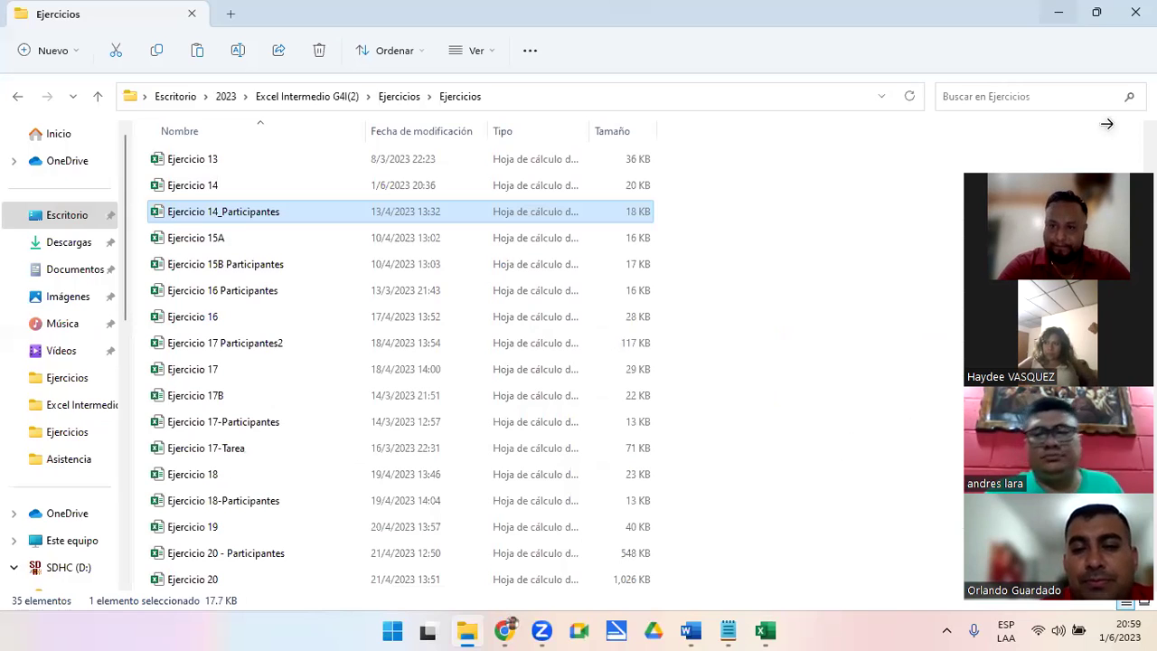
Return to the full-screen presentation and advance past the 'Dudas y consultas' slide
key("alt+Tab")
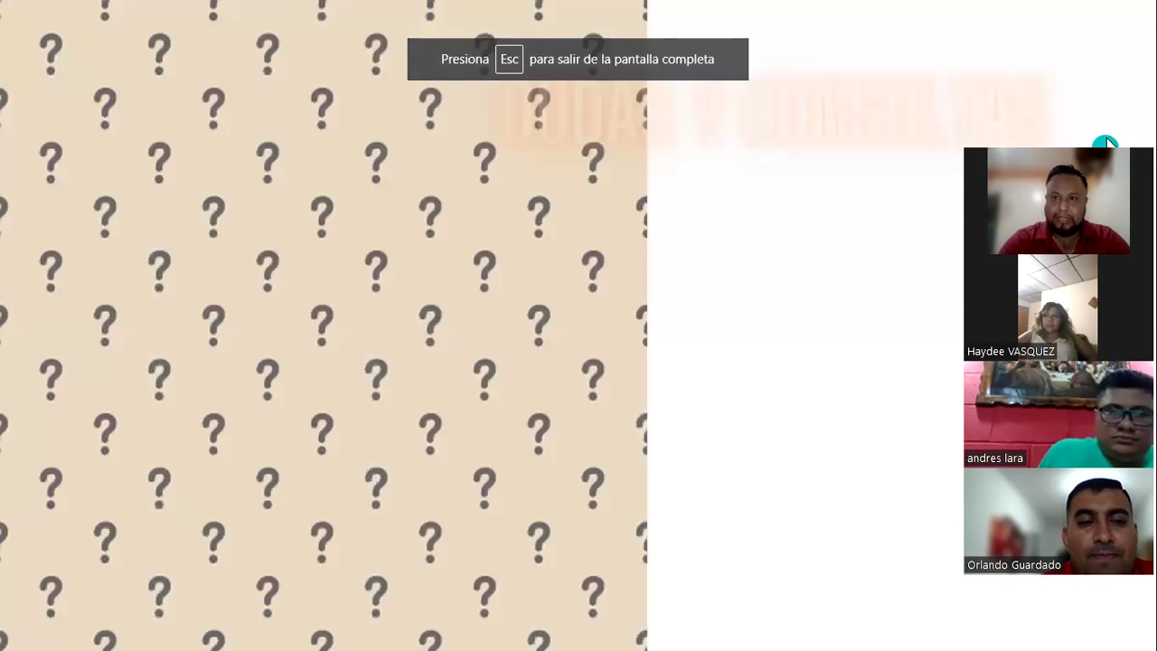
left_click(1106, 143)
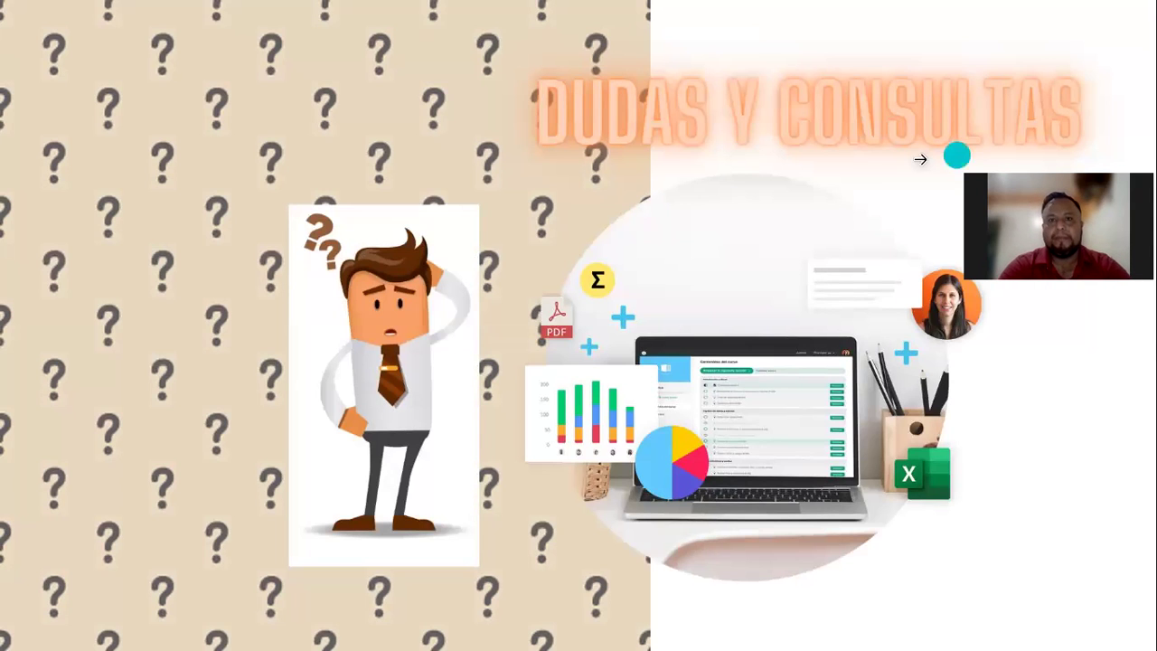
left_click(1087, 129)
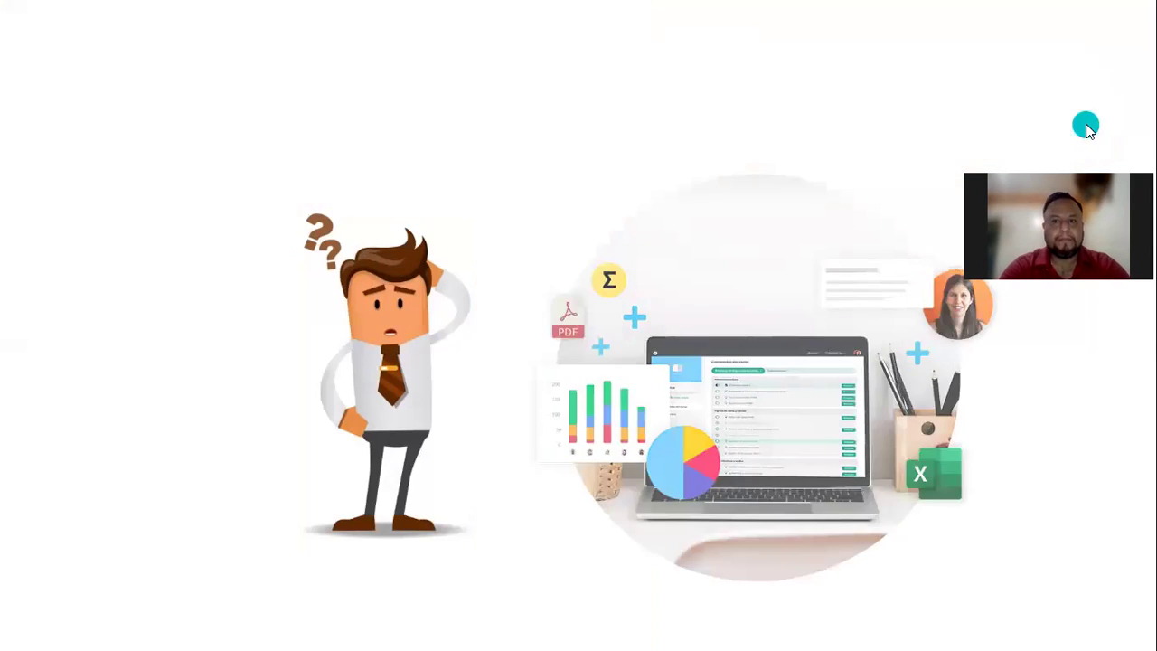